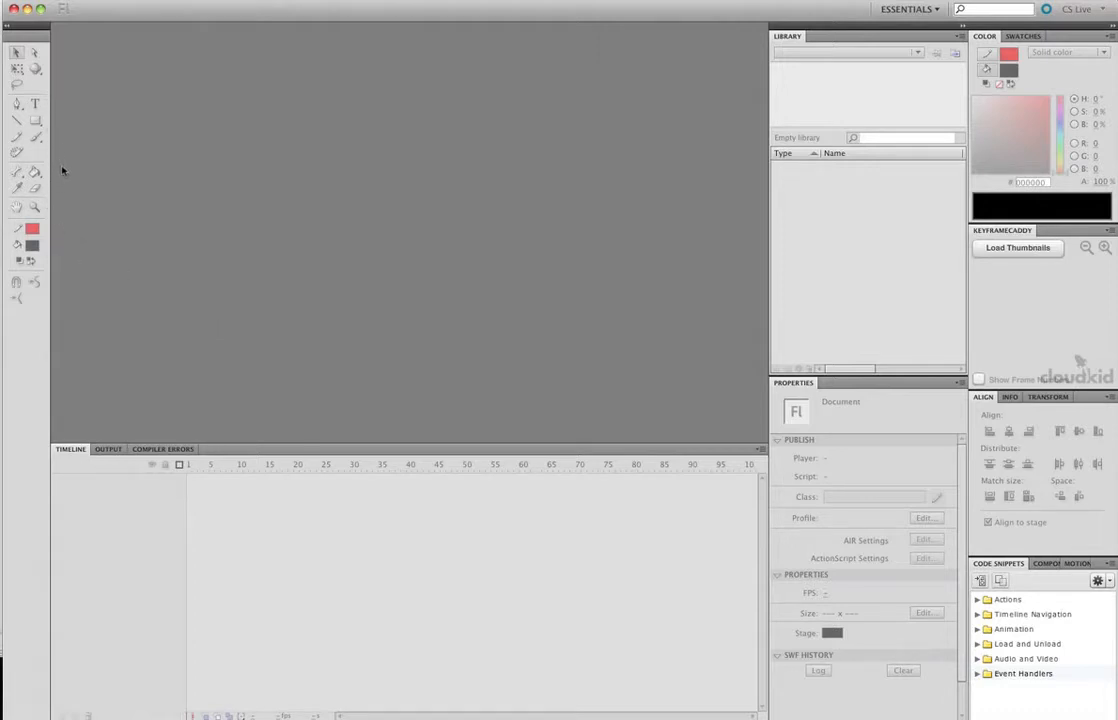
Step: Create a new ActionScript 3.0 document
{"action": "left_click", "coordinate": [83, 7]}
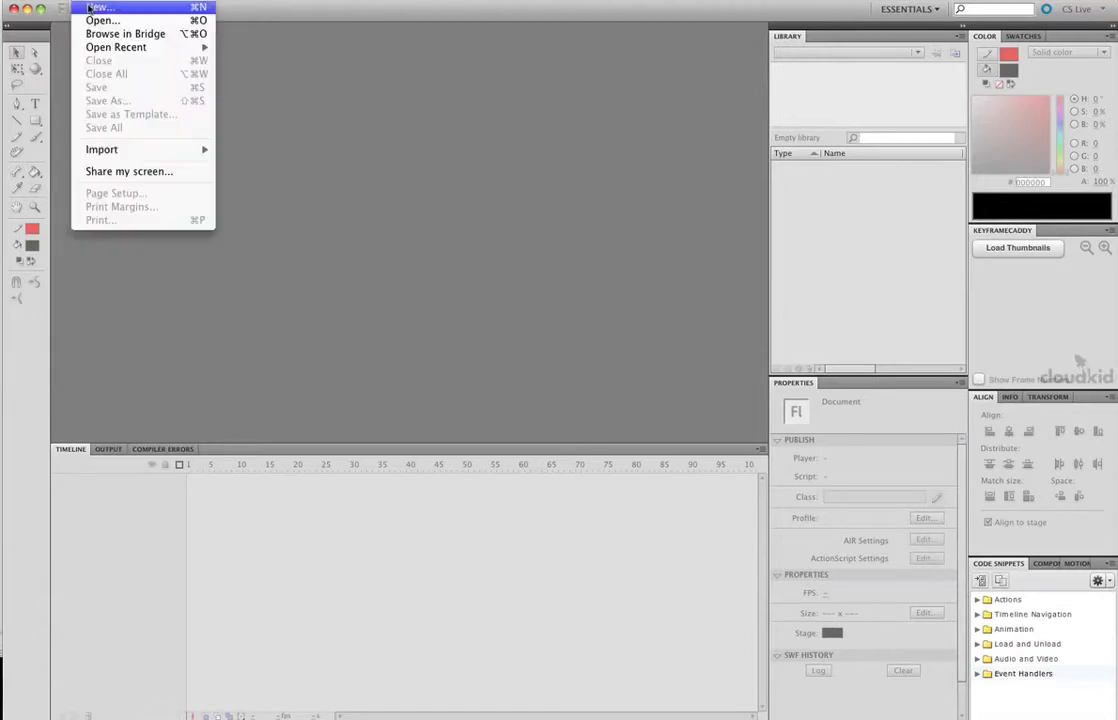
{"action": "left_click", "coordinate": [110, 10]}
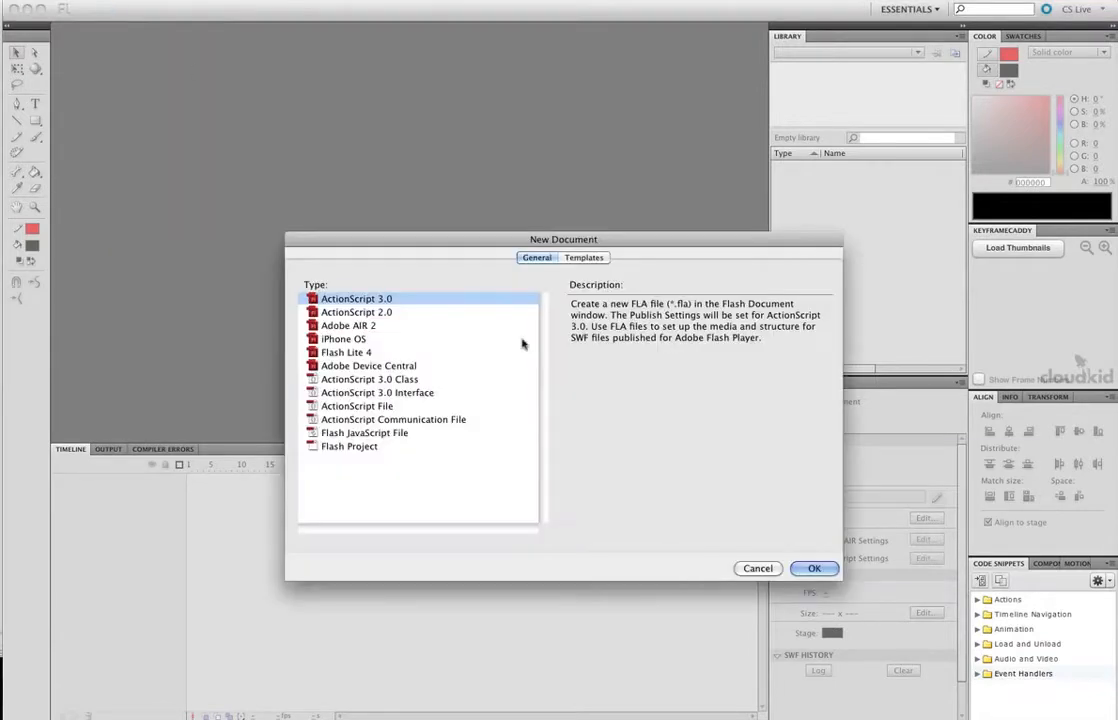
{"action": "left_click", "coordinate": [813, 569]}
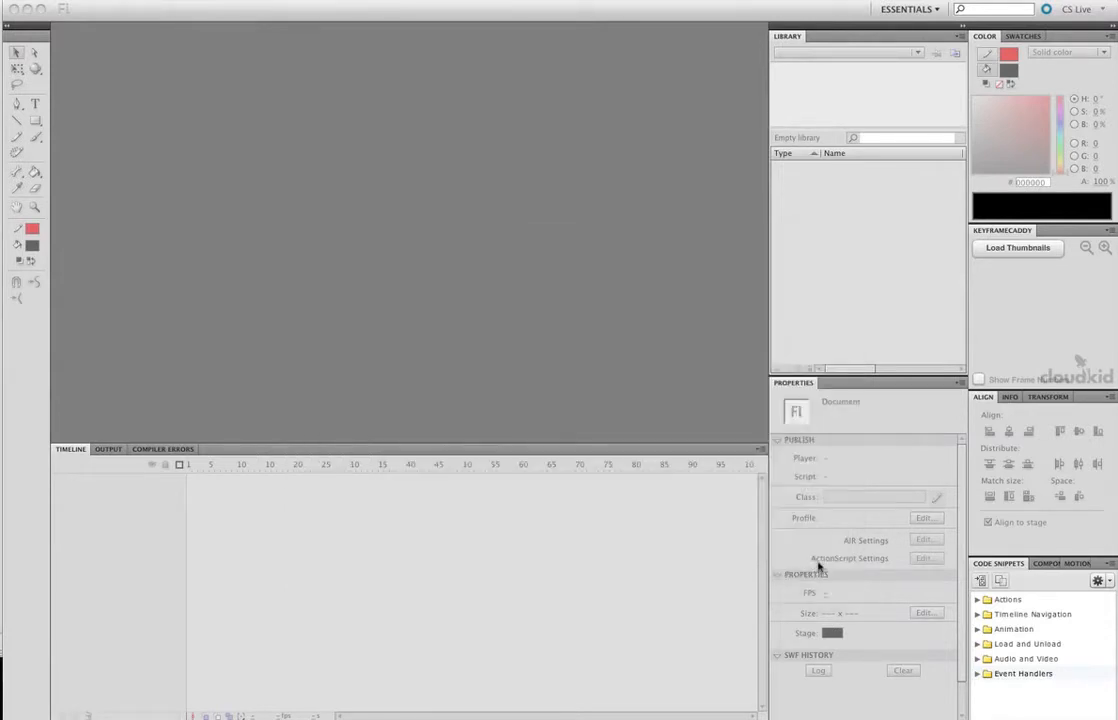
{"action": "left_click", "coordinate": [35, 137]}
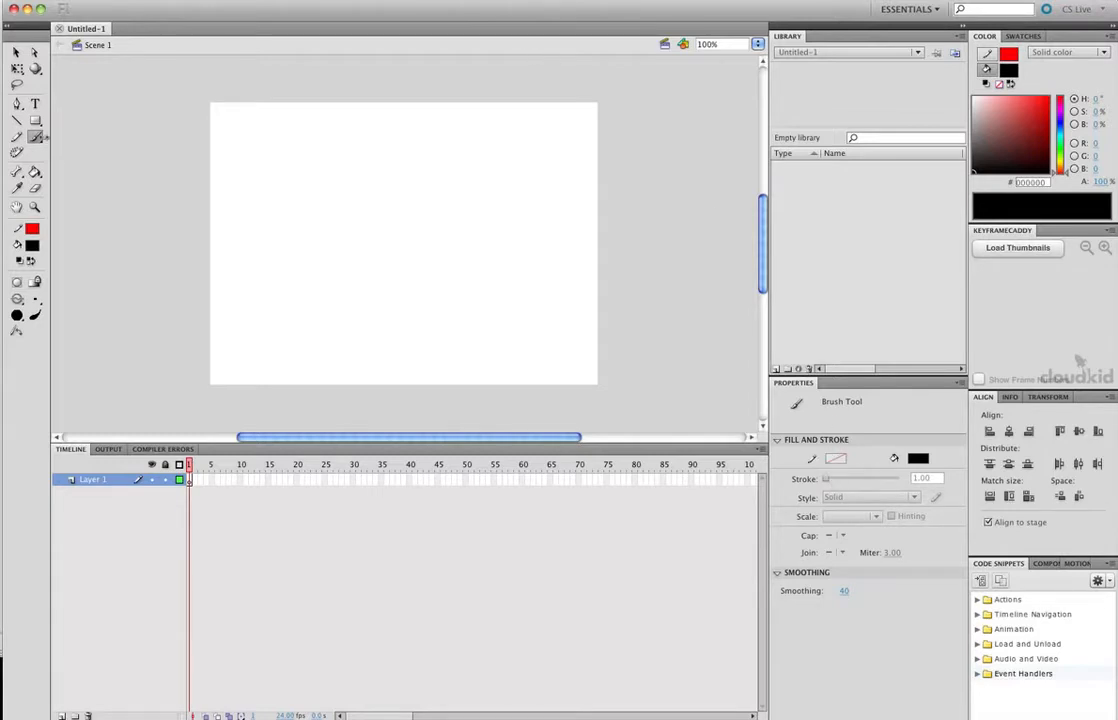
{"action": "left_click", "coordinate": [16, 52]}
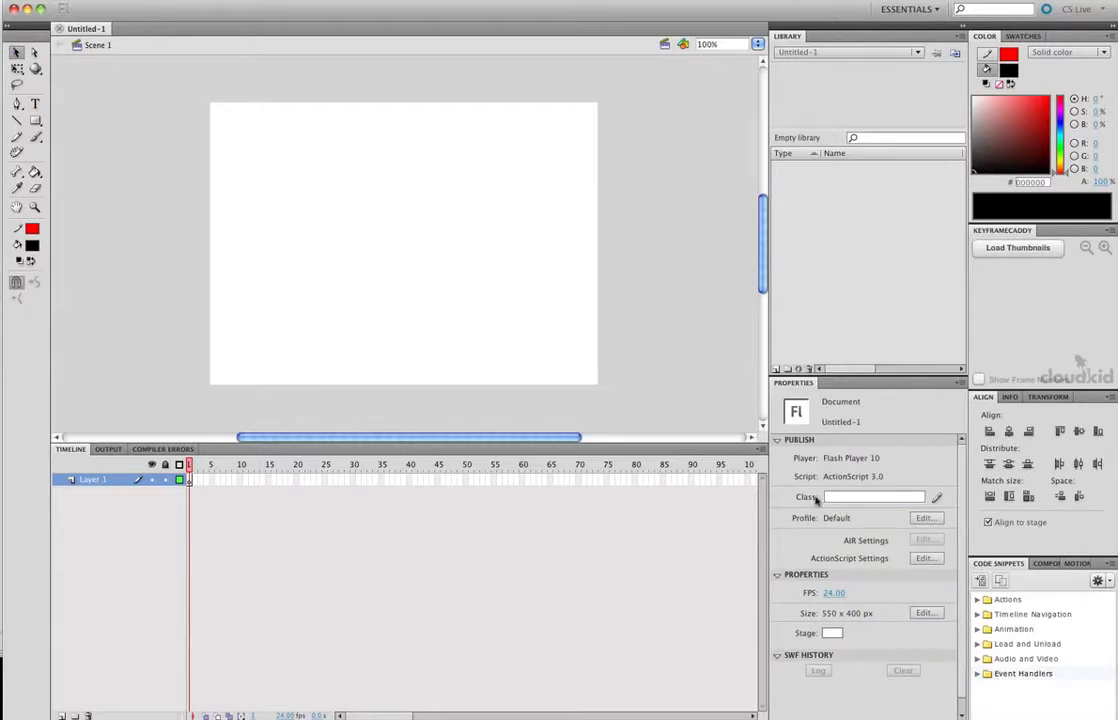
{"action": "left_click", "coordinate": [35, 68]}
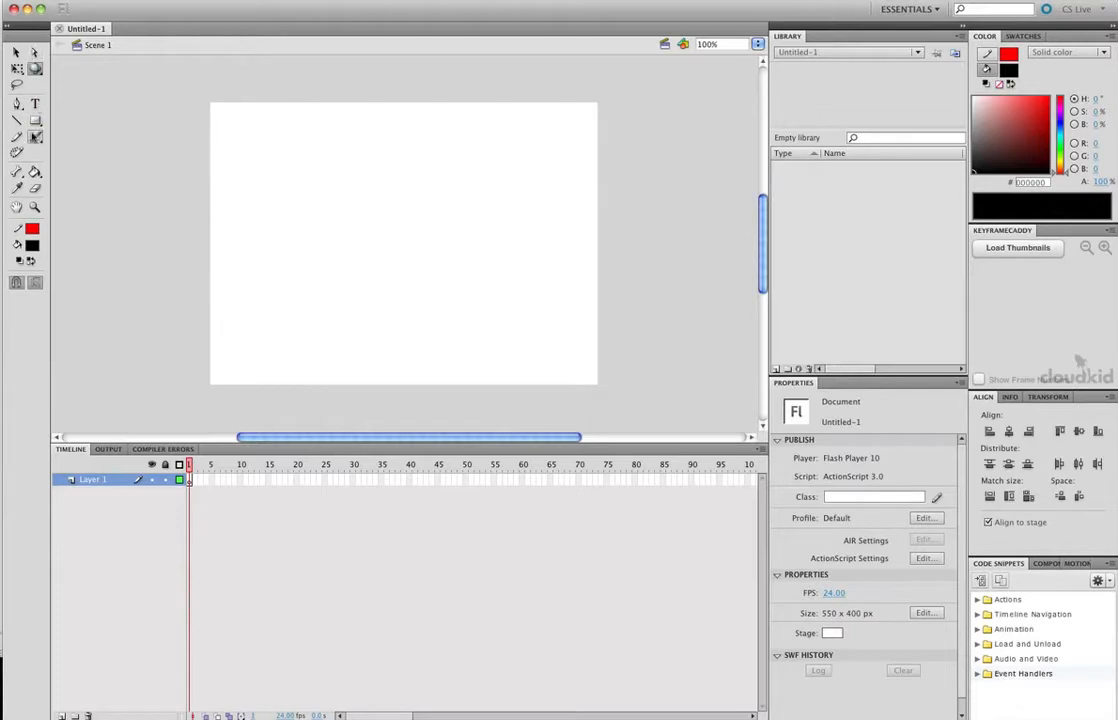
Step: Paint a black-outlined rabbit head with two long ears, round eyes with pupils and a wide mouth, using the Brush tool with pressure sensitivity
{"action": "left_click", "coordinate": [35, 136]}
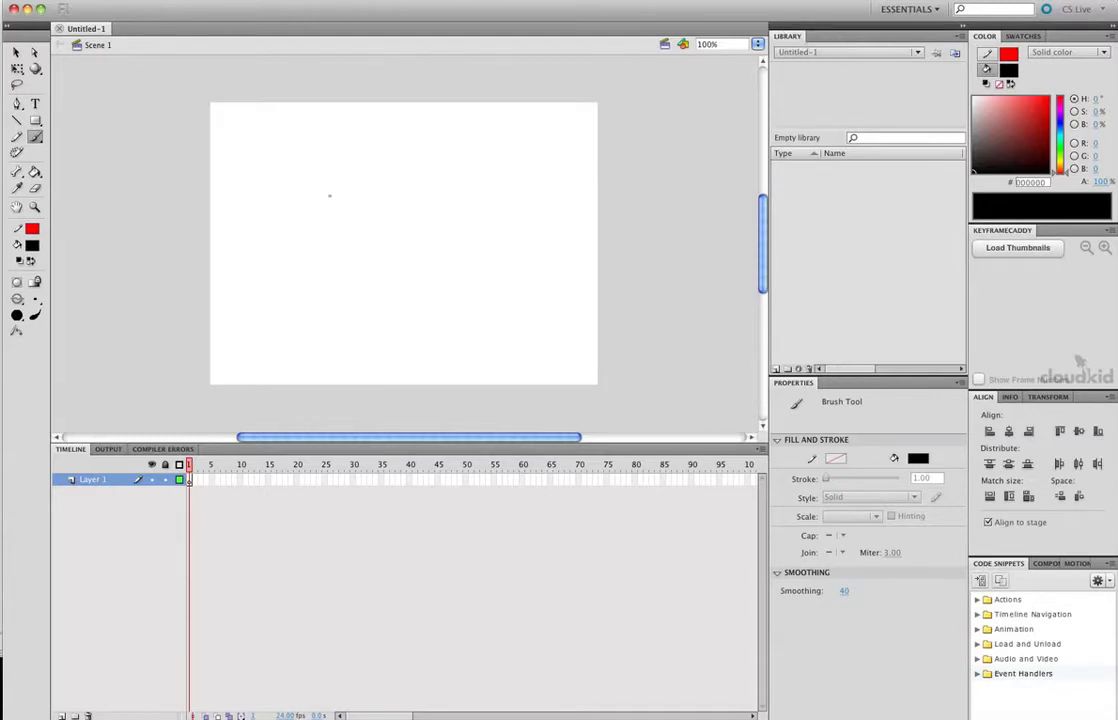
{"action": "left_click", "coordinate": [36, 315]}
{"action": "mouse_move", "coordinate": [293, 230]}
{"action": "left_mouse_down"}
{"action": "mouse_move", "coordinate": [274, 184]}
{"action": "mouse_move", "coordinate": [291, 143]}
{"action": "mouse_move", "coordinate": [312, 229]}
{"action": "mouse_move", "coordinate": [339, 165]}
{"action": "mouse_move", "coordinate": [403, 141]}
{"action": "mouse_move", "coordinate": [342, 238]}
{"action": "mouse_move", "coordinate": [372, 246]}
{"action": "mouse_move", "coordinate": [385, 308]}
{"action": "mouse_move", "coordinate": [253, 349]}
{"action": "mouse_move", "coordinate": [222, 267]}
{"action": "mouse_move", "coordinate": [292, 280]}
{"action": "mouse_move", "coordinate": [329, 252]}
{"action": "left_mouse_up"}
{"action": "left_click", "coordinate": [331, 266]}
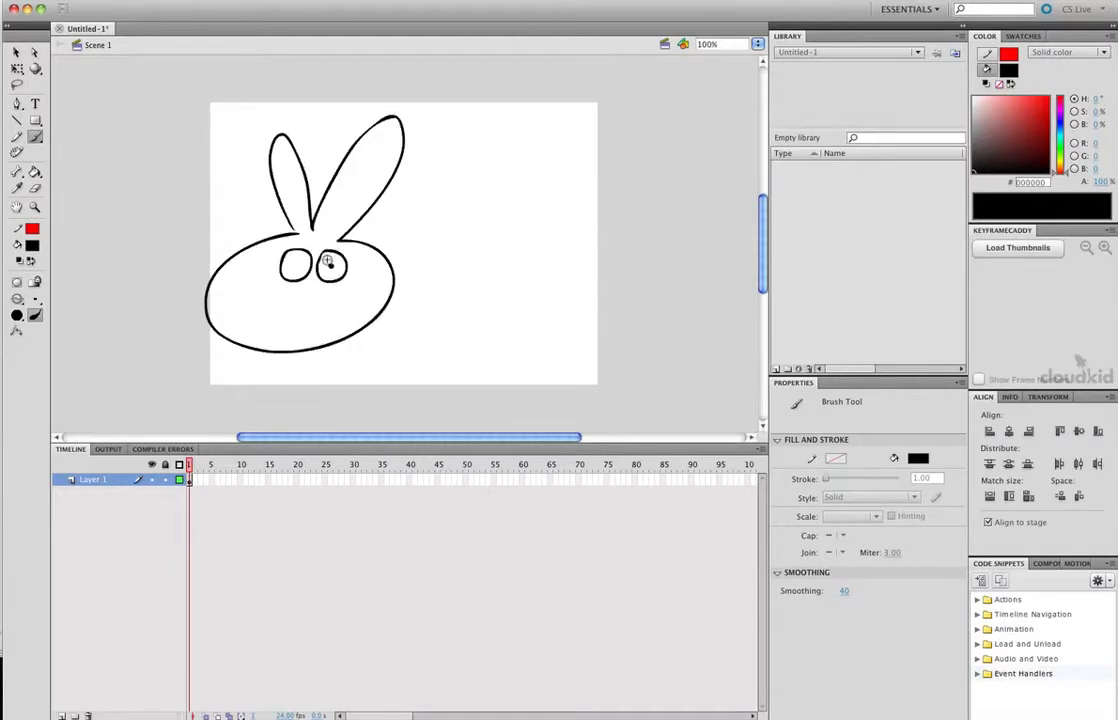
{"action": "left_click", "coordinate": [301, 262]}
{"action": "mouse_move", "coordinate": [241, 288]}
{"action": "left_mouse_down"}
{"action": "mouse_move", "coordinate": [300, 296]}
{"action": "mouse_move", "coordinate": [250, 300]}
{"action": "left_mouse_up"}
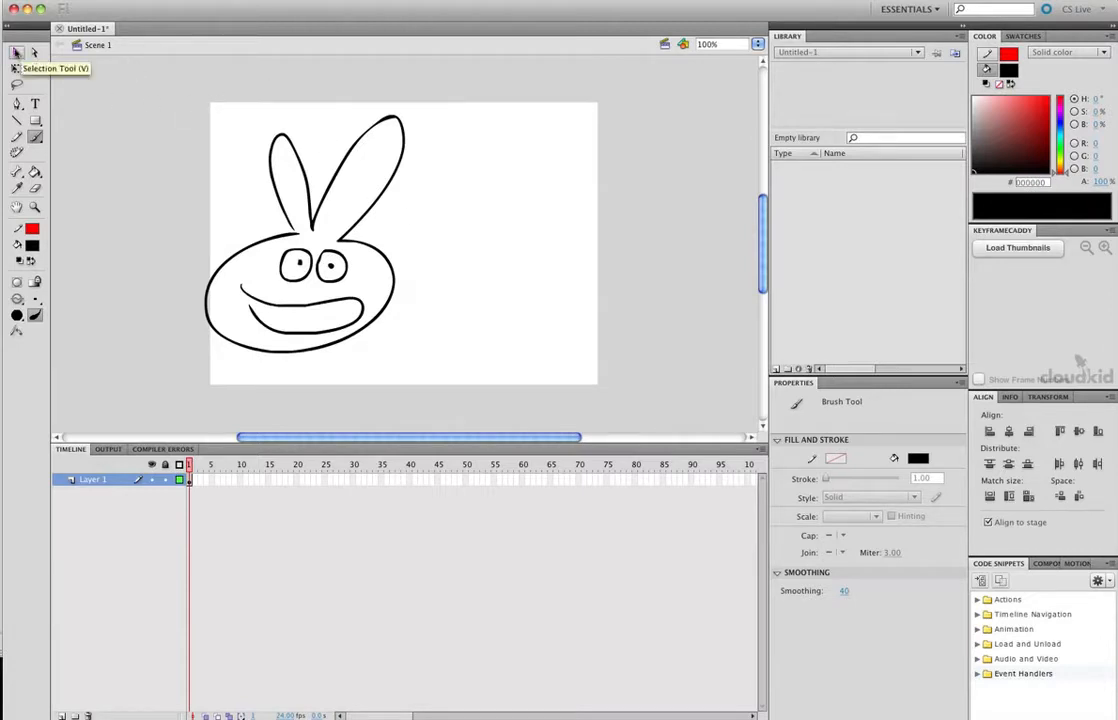
Step: Select the whole rabbit drawing and convert it to a Graphic symbol named rabbit
{"action": "left_click", "coordinate": [16, 52]}
{"action": "mouse_move", "coordinate": [439, 62]}
{"action": "left_mouse_down"}
{"action": "mouse_move", "coordinate": [255, 243]}
{"action": "mouse_move", "coordinate": [108, 331]}
{"action": "left_mouse_up"}
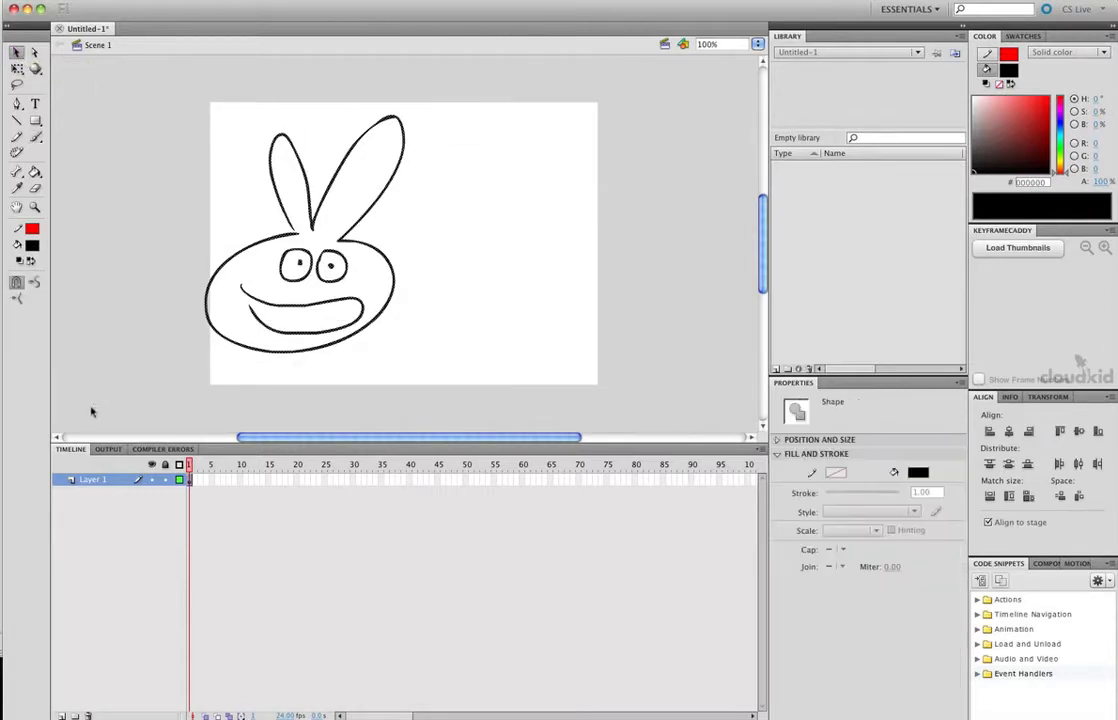
{"action": "key", "text": "F8"}
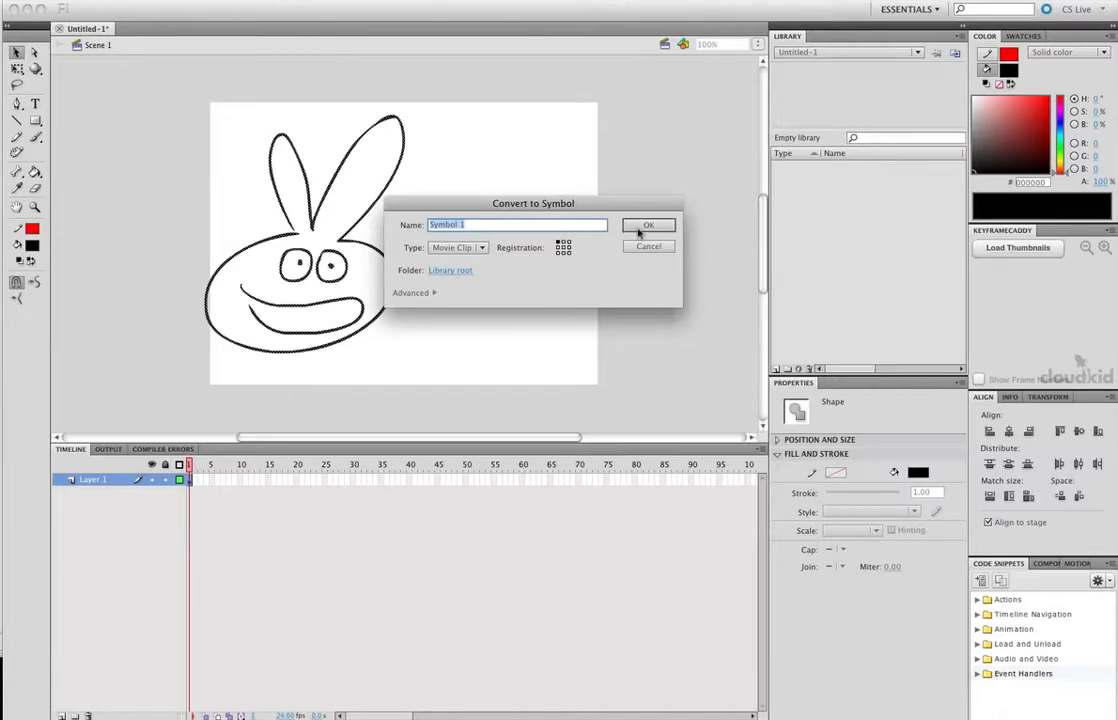
{"action": "type", "text": "rabbit"}
{"action": "left_click", "coordinate": [483, 249]}
{"action": "left_click", "coordinate": [490, 274]}
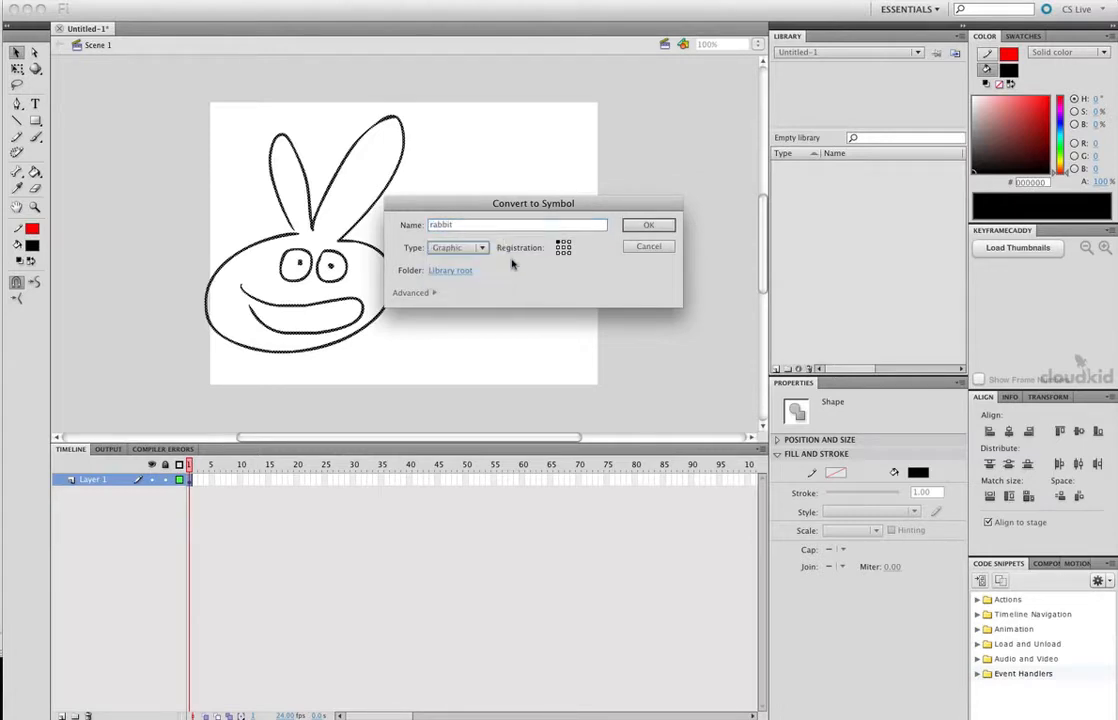
{"action": "left_click", "coordinate": [476, 249]}
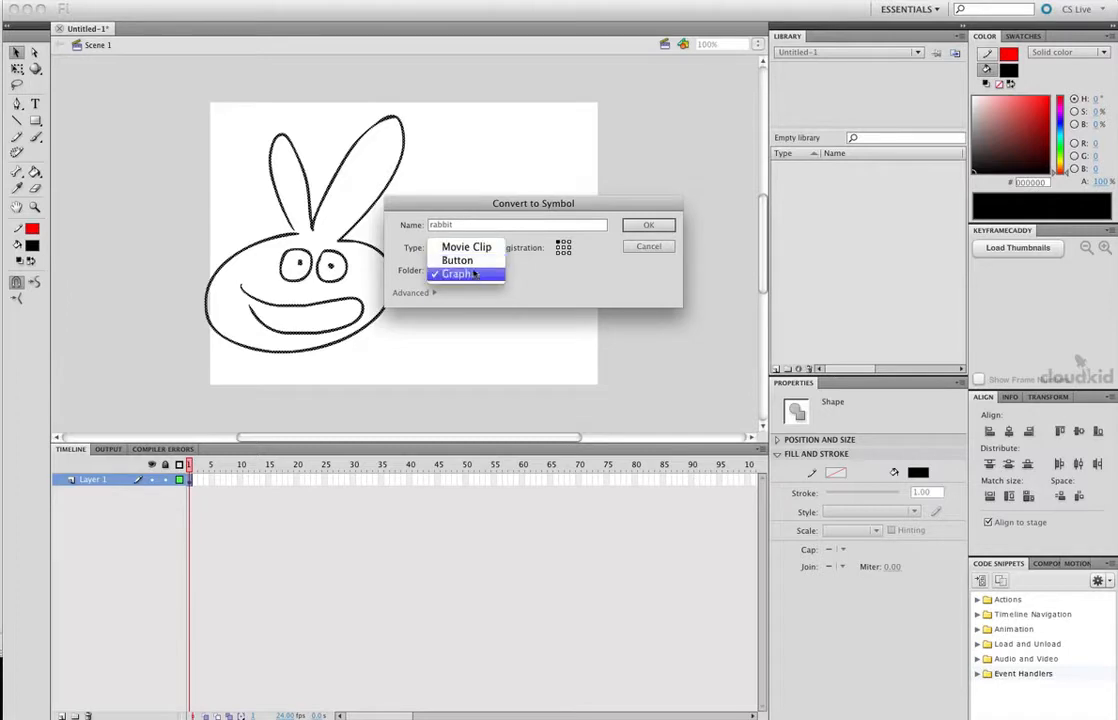
{"action": "left_click", "coordinate": [477, 274]}
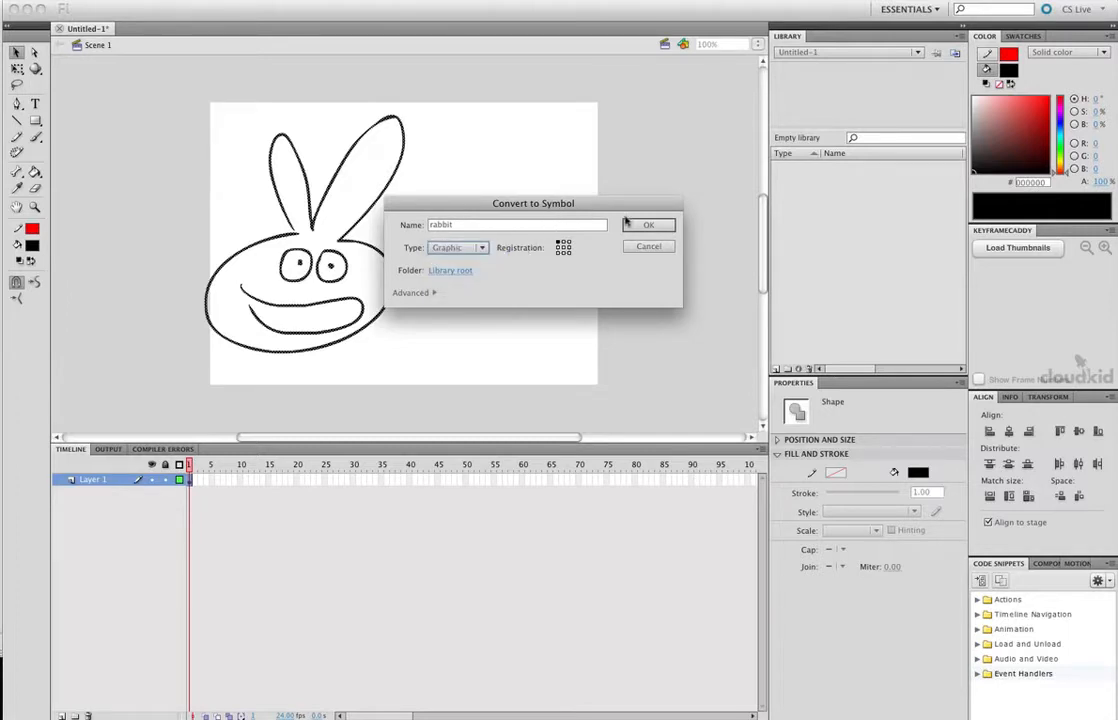
{"action": "left_click", "coordinate": [645, 224]}
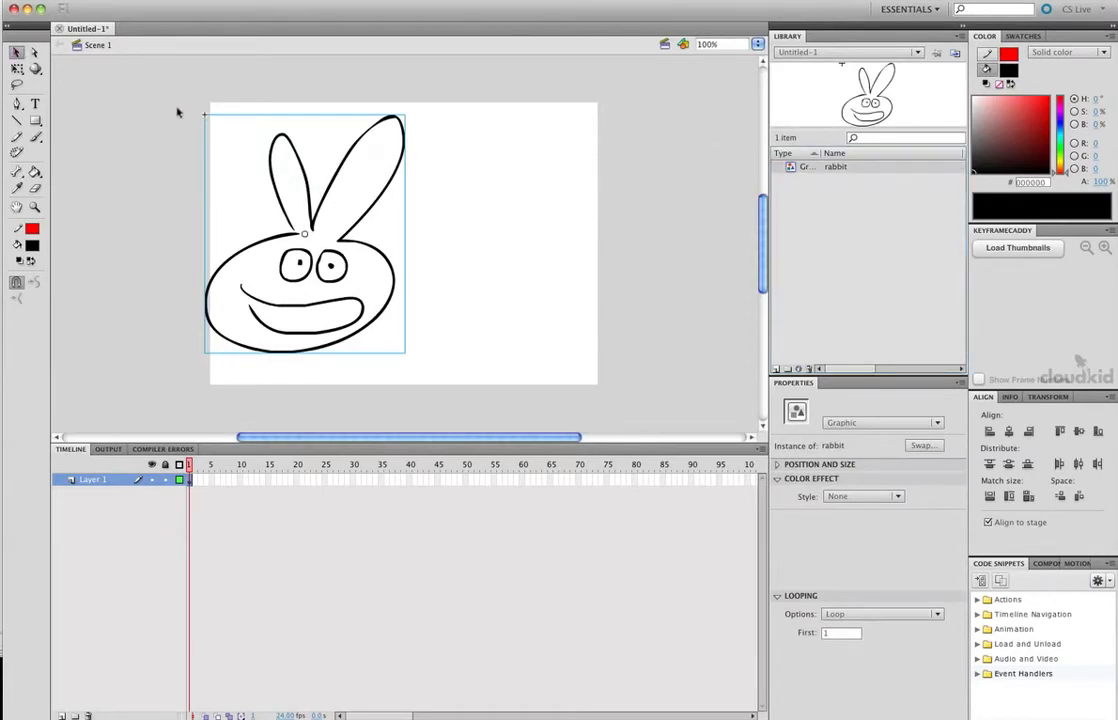
Step: Clear the rabbit from the stage, including a second instance placed from the library
{"action": "key", "text": "Delete"}
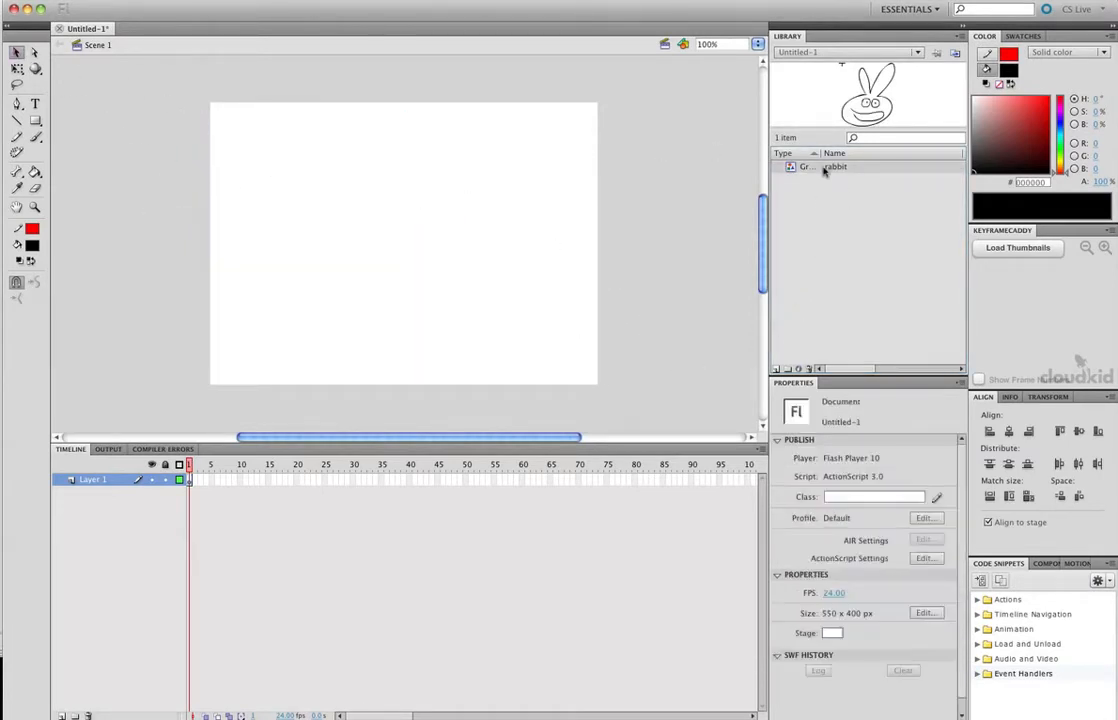
{"action": "left_click_drag", "start_coordinate": [851, 117], "coordinate": [312, 301]}
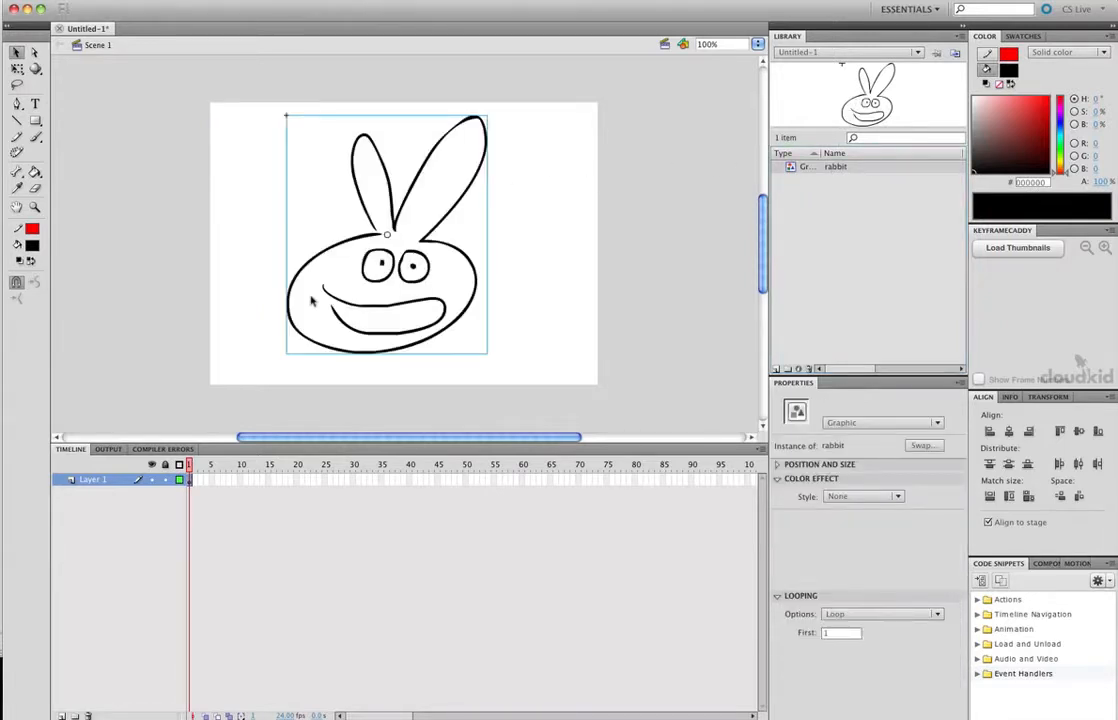
{"action": "key", "text": "Delete"}
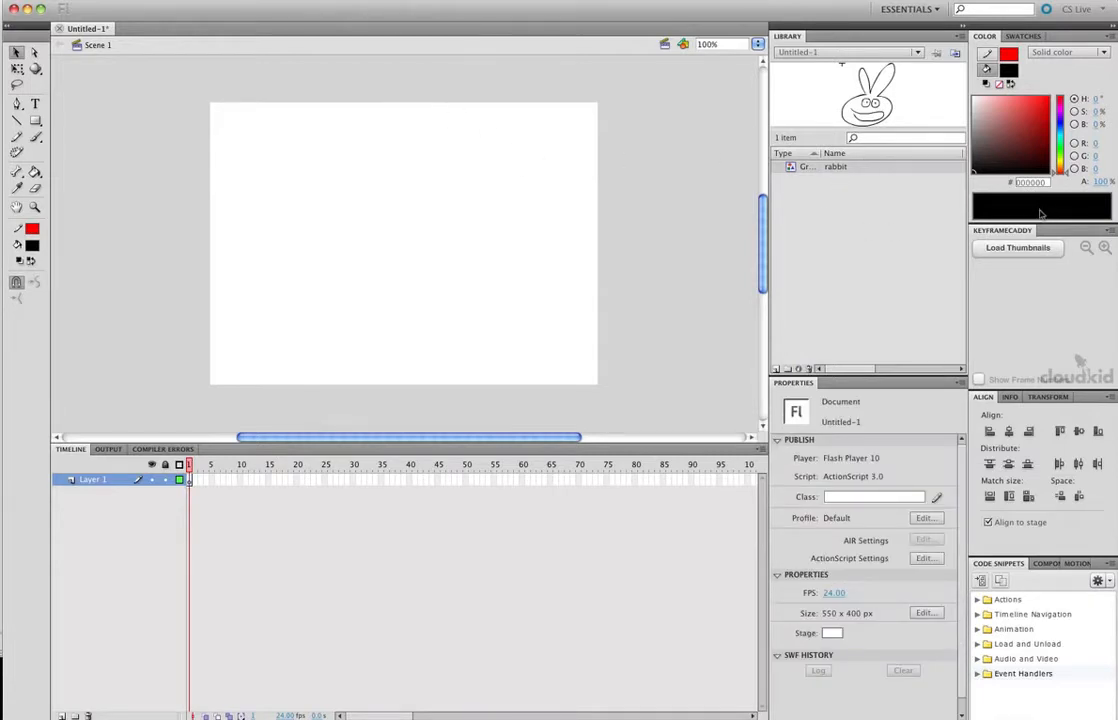
Step: Draw a rough black oval outline near the middle of the stage with the Brush tool
{"action": "left_click", "coordinate": [1030, 38]}
{"action": "left_click", "coordinate": [988, 37]}
{"action": "left_click", "coordinate": [35, 136]}
{"action": "mouse_move", "coordinate": [408, 186]}
{"action": "left_mouse_down"}
{"action": "mouse_move", "coordinate": [437, 268]}
{"action": "mouse_move", "coordinate": [350, 225]}
{"action": "left_mouse_up"}
Step: Centre the selected oval vertically and horizontally on the stage, and delete it
{"action": "left_click", "coordinate": [16, 52]}
{"action": "mouse_move", "coordinate": [524, 107]}
{"action": "left_mouse_down"}
{"action": "mouse_move", "coordinate": [481, 162]}
{"action": "mouse_move", "coordinate": [194, 413]}
{"action": "left_mouse_up"}
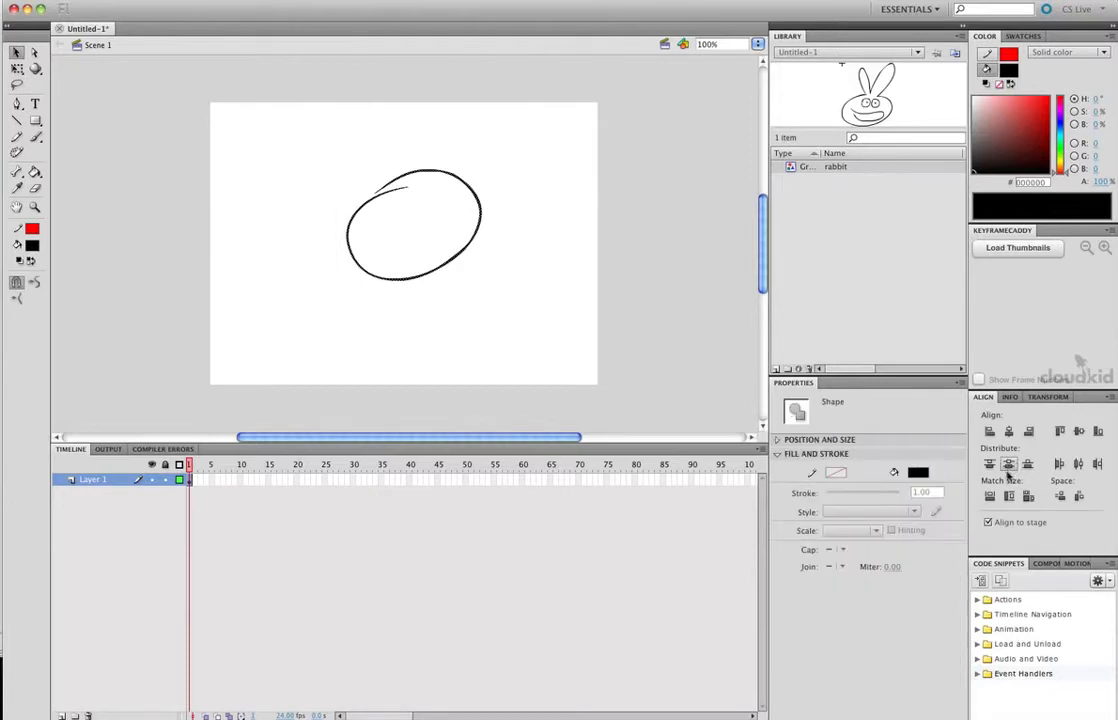
{"action": "left_click", "coordinate": [1009, 465]}
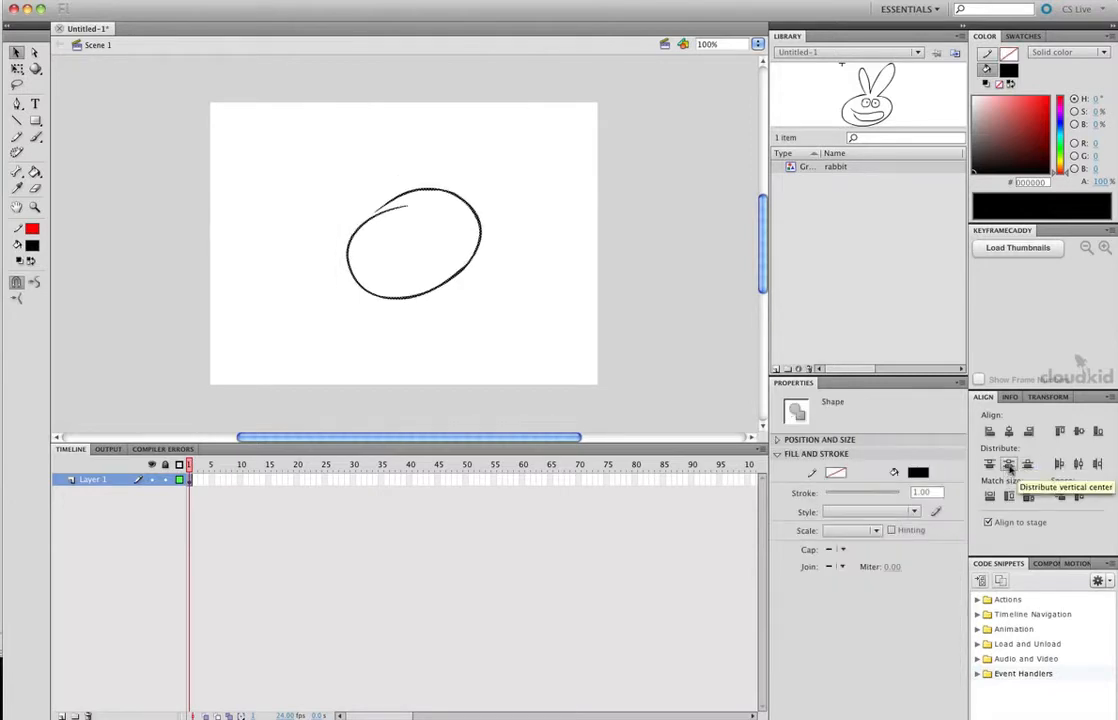
{"action": "left_click", "coordinate": [1076, 464]}
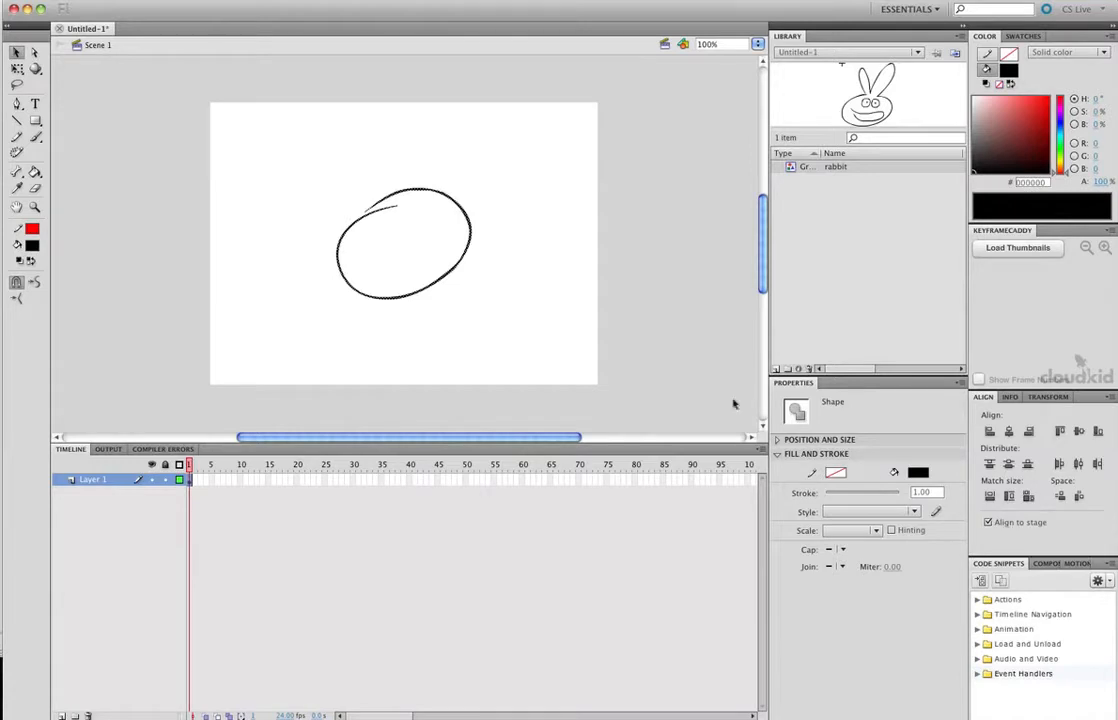
{"action": "left_click_drag", "start_coordinate": [549, 124], "coordinate": [205, 416]}
{"action": "key", "text": "Delete"}
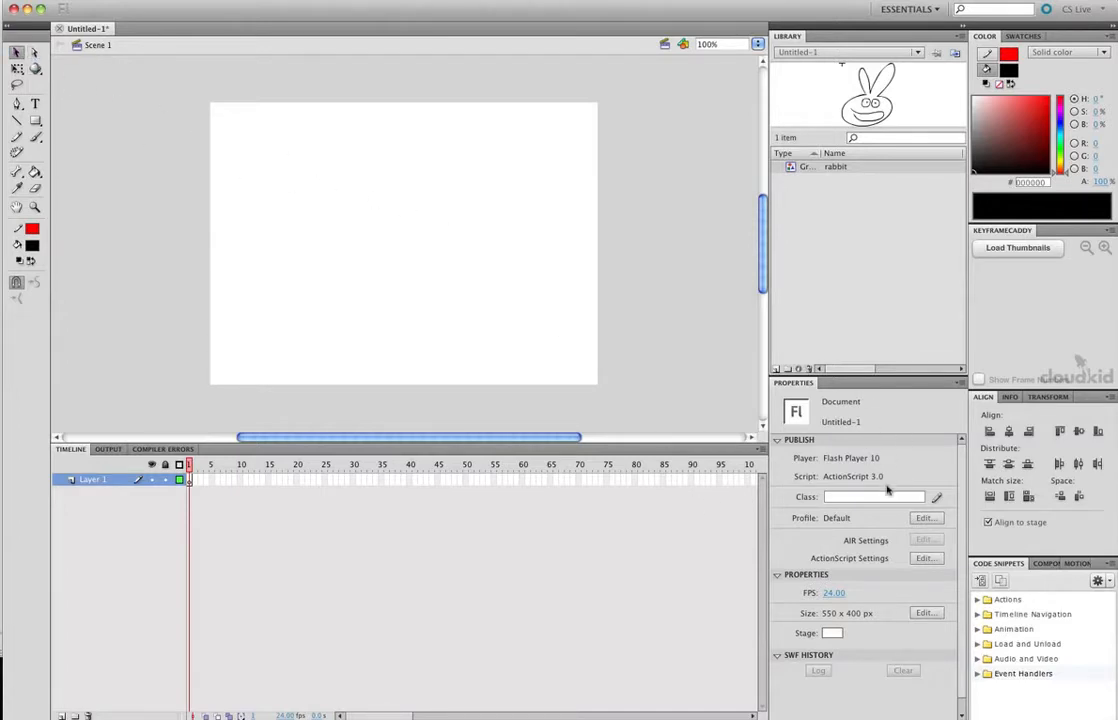
Step: Set the stage background color to gray
{"action": "scroll", "coordinate": [962, 500], "scroll_direction": "down", "scroll_amount": 1}
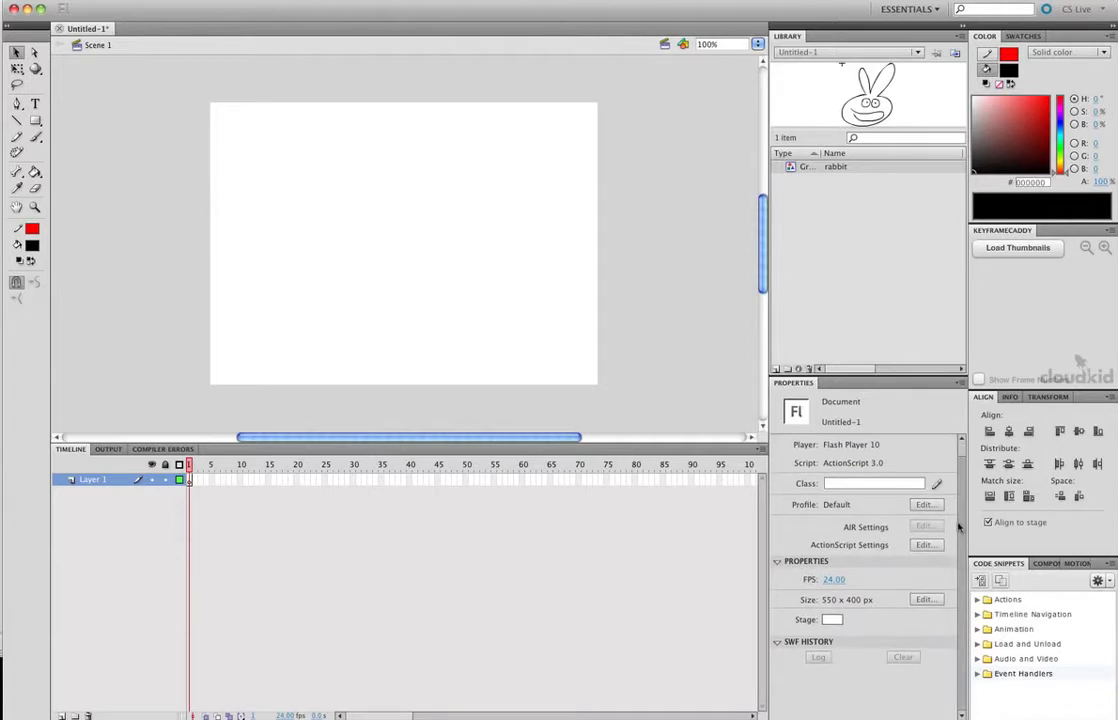
{"action": "left_click", "coordinate": [831, 620]}
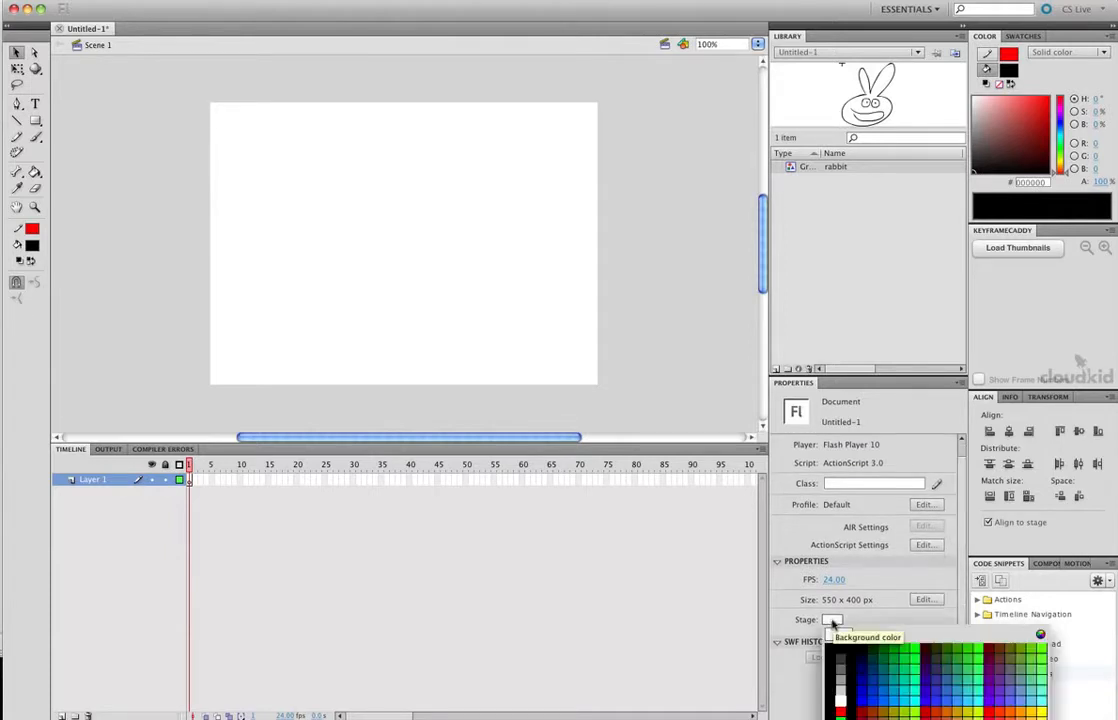
{"action": "left_click", "coordinate": [850, 669]}
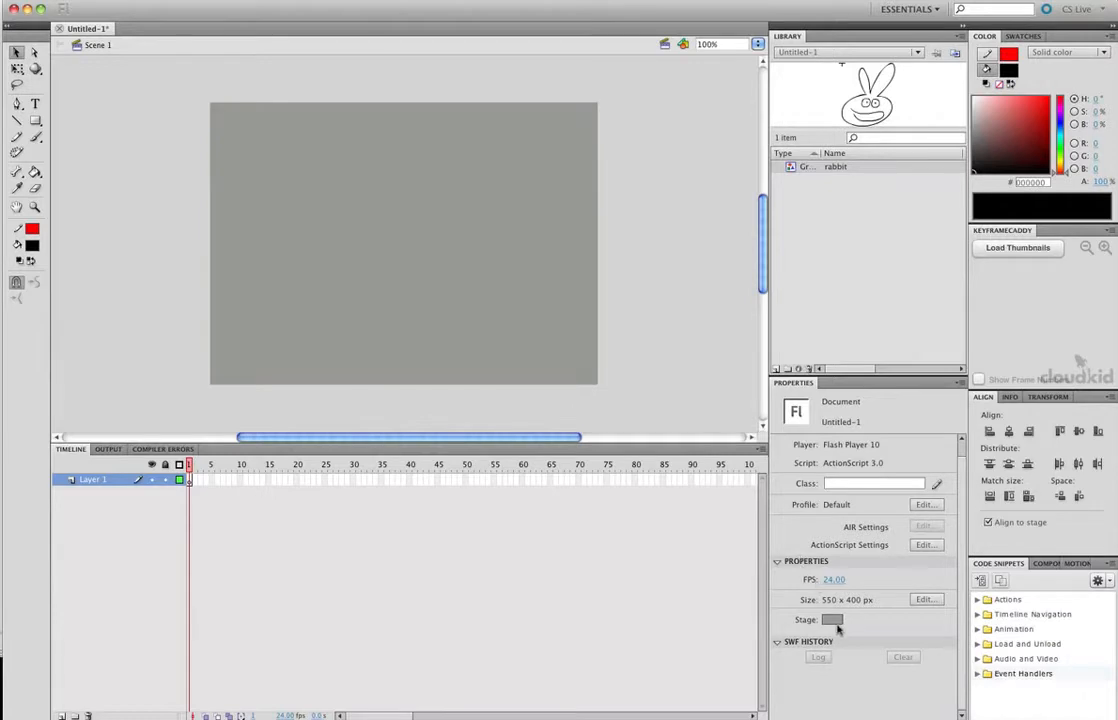
{"action": "key", "text": "Escape"}
Step: Set the document frame rate to 24.95 FPS
{"action": "left_click", "coordinate": [834, 580]}
{"action": "type", "text": "25"}
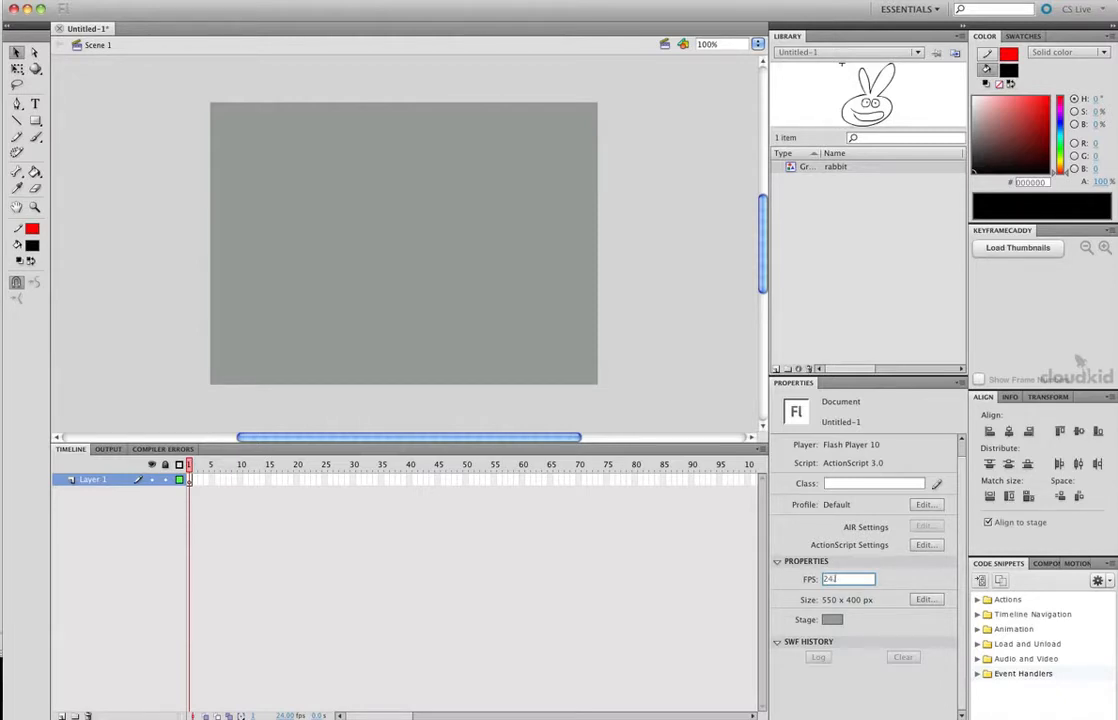
{"action": "key", "text": "Return"}
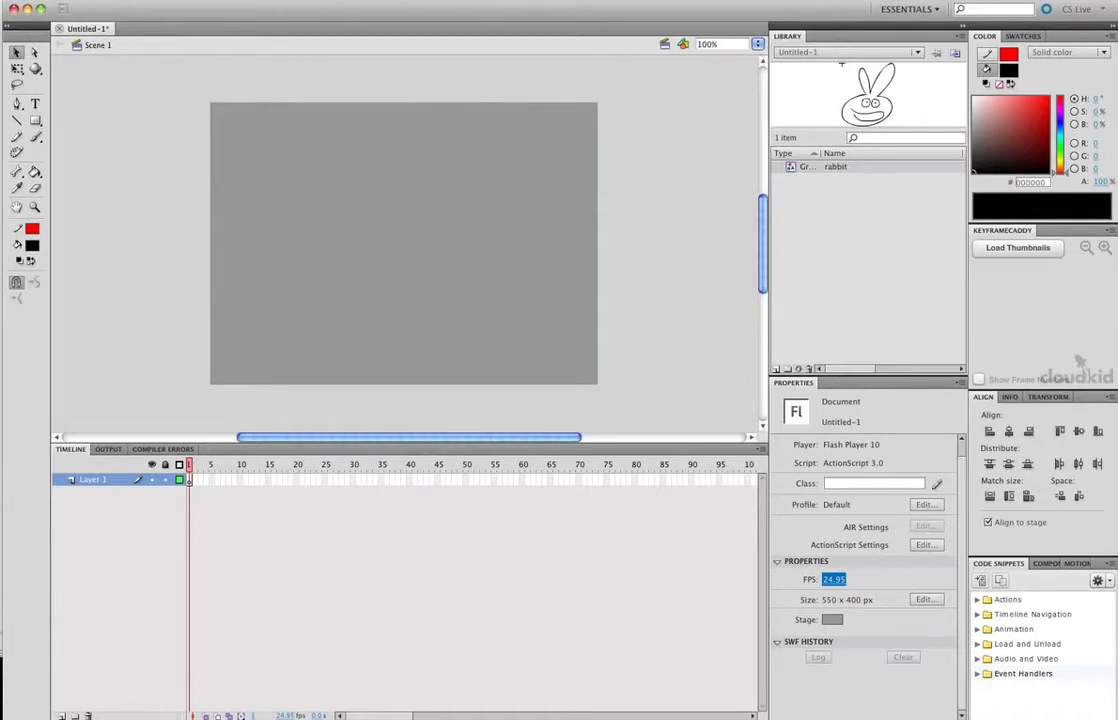
{"action": "left_click", "coordinate": [35, 137]}
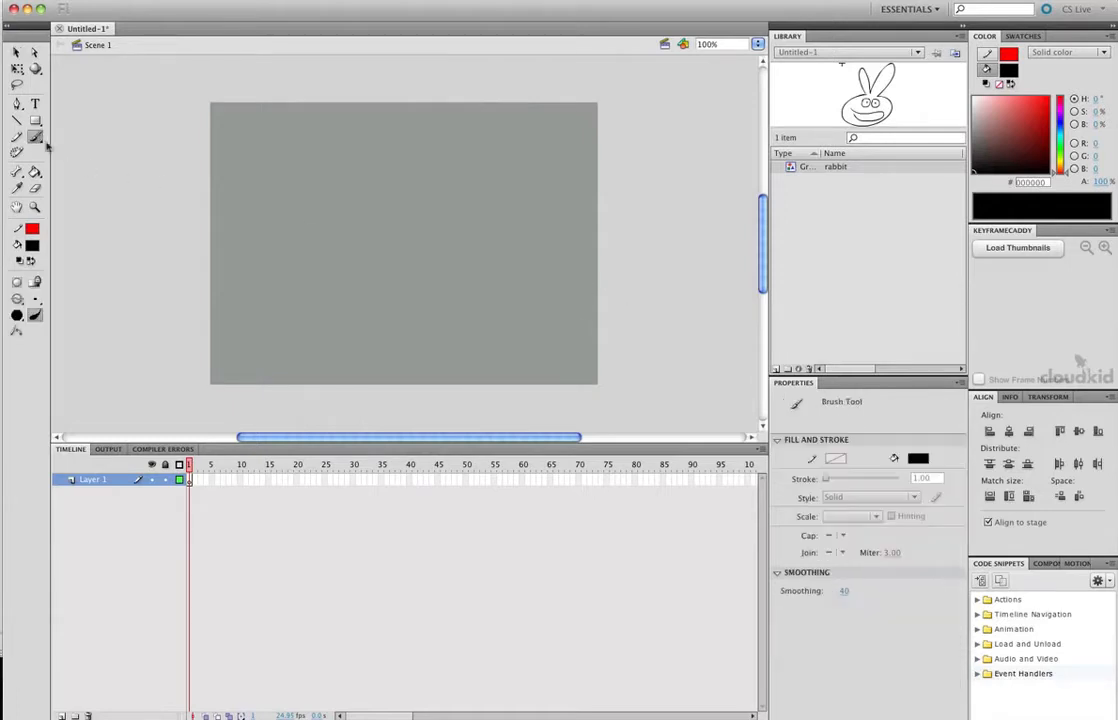
{"action": "left_click", "coordinate": [32, 245]}
{"action": "left_click", "coordinate": [46, 269]}
{"action": "key", "text": "v"}
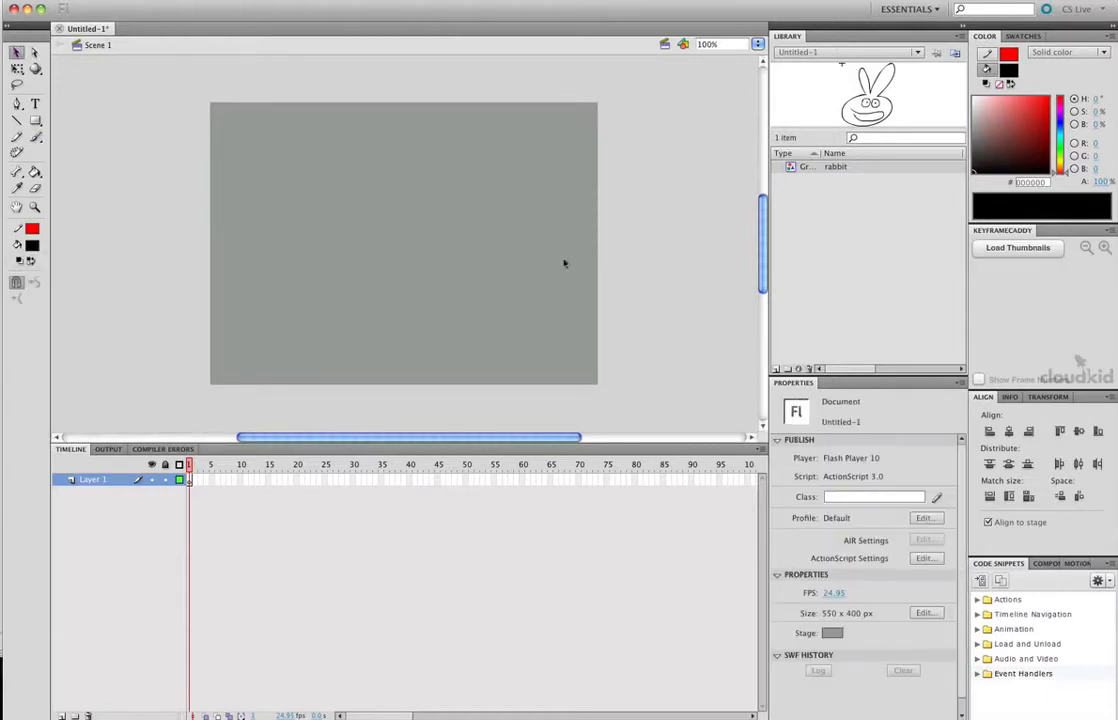
{"action": "left_click_drag", "start_coordinate": [588, 118], "coordinate": [207, 389]}
Step: Set the document dimensions to 800 px wide by 450 px high
{"action": "left_click", "coordinate": [925, 612]}
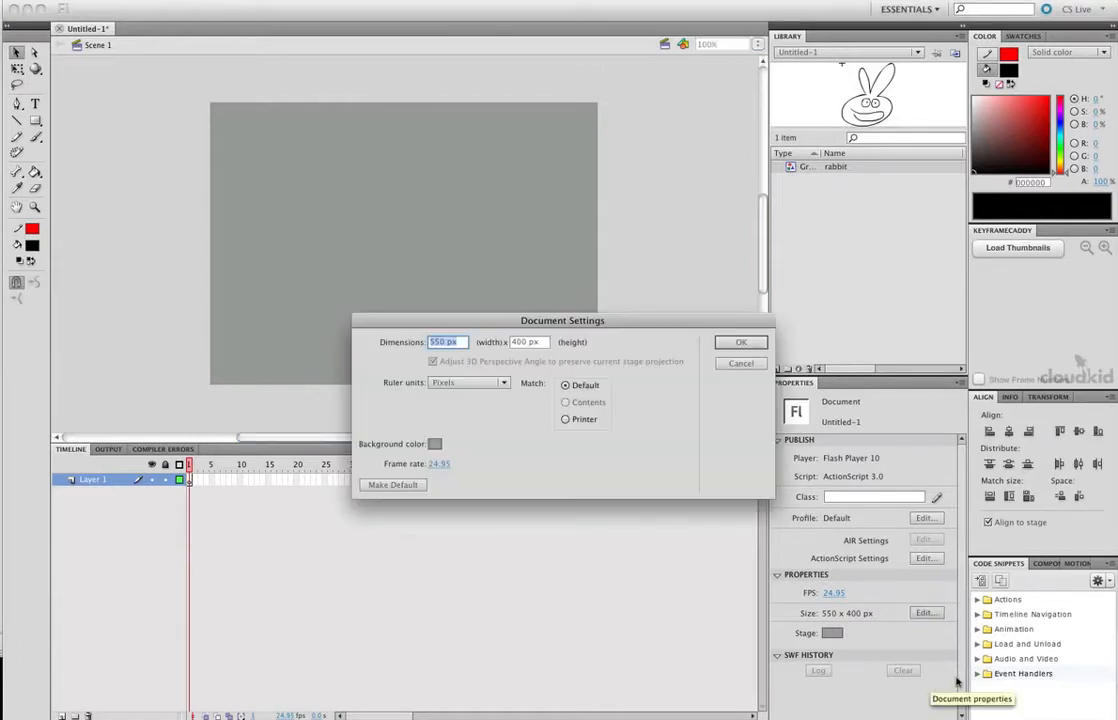
{"action": "type", "text": "800"}
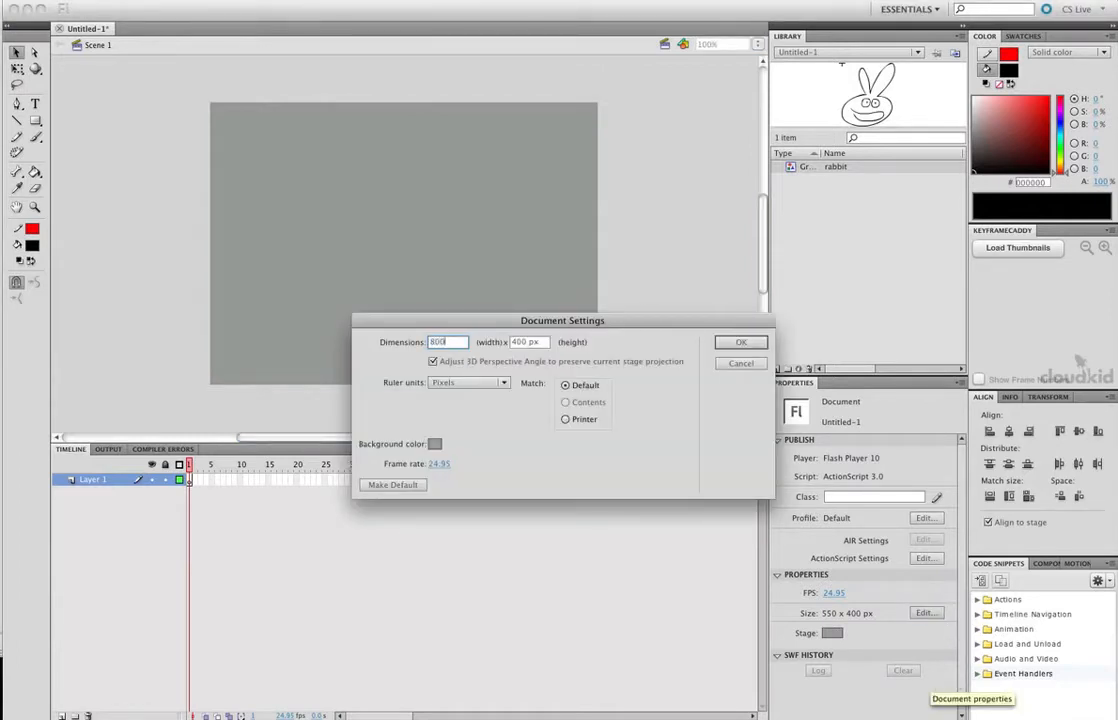
{"action": "key", "text": "Tab"}
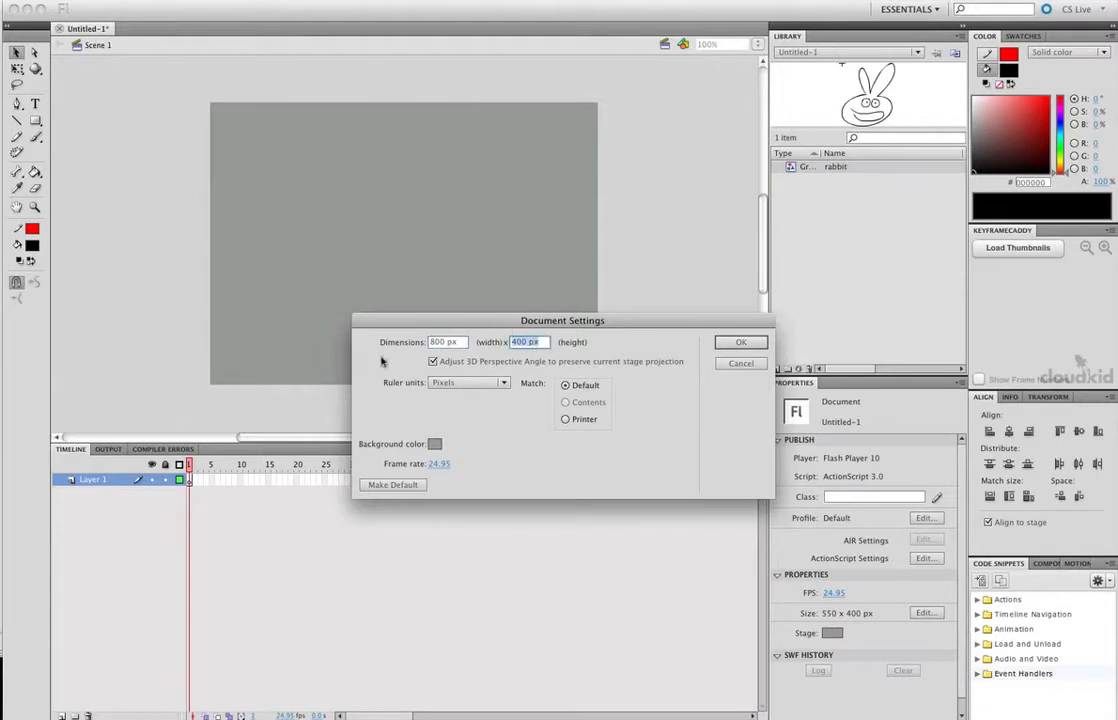
{"action": "type", "text": "450"}
{"action": "left_click", "coordinate": [741, 342]}
{"action": "left_click_drag", "start_coordinate": [484, 439], "coordinate": [502, 442]}
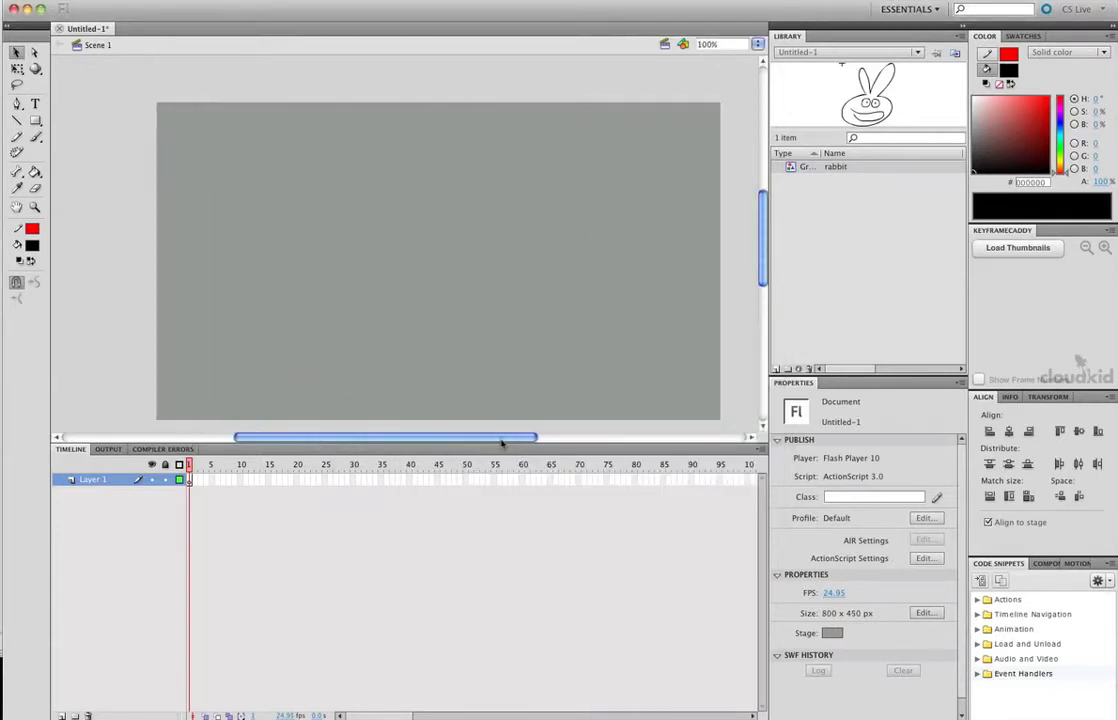
Step: Add a new layer above Layer 1 and select the first frame of Layer 1
{"action": "left_click", "coordinate": [34, 136]}
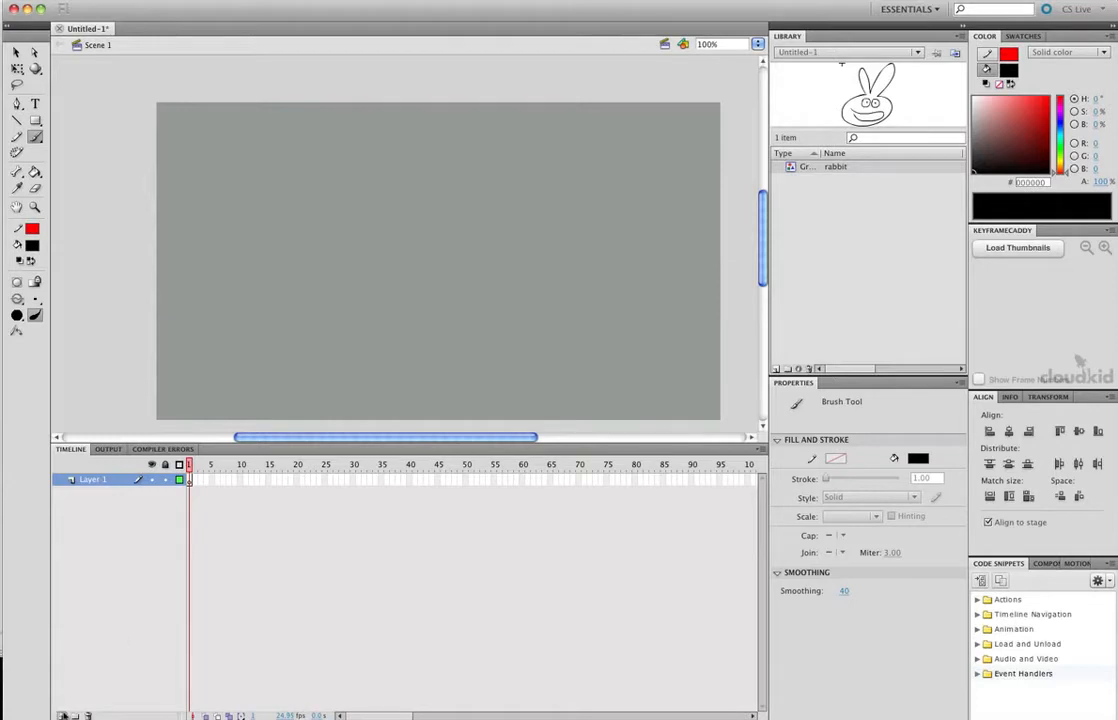
{"action": "left_click", "coordinate": [61, 716]}
{"action": "left_click", "coordinate": [192, 492]}
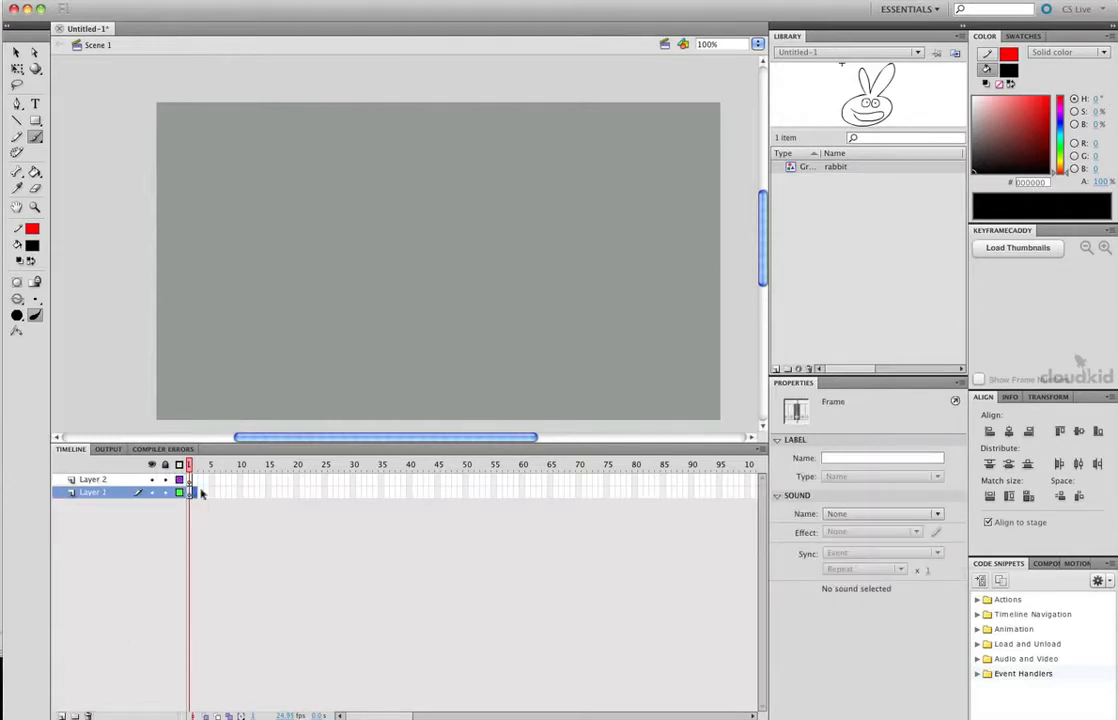
Step: Paint a wavy black ground line across the full stage width on the first frame of Layer 1
{"action": "left_click", "coordinate": [218, 508]}
{"action": "left_click", "coordinate": [191, 492]}
{"action": "mouse_move", "coordinate": [125, 270]}
{"action": "left_mouse_down"}
{"action": "mouse_move", "coordinate": [160, 258]}
{"action": "mouse_move", "coordinate": [200, 271]}
{"action": "mouse_move", "coordinate": [249, 259]}
{"action": "mouse_move", "coordinate": [575, 256]}
{"action": "mouse_move", "coordinate": [758, 258]}
{"action": "left_mouse_up"}
Step: Add short black crease strokes below the hills, a small stalk on the middle ridge, and slope lines on both sides of the central mound
{"action": "left_click_drag", "start_coordinate": [569, 274], "coordinate": [600, 290]}
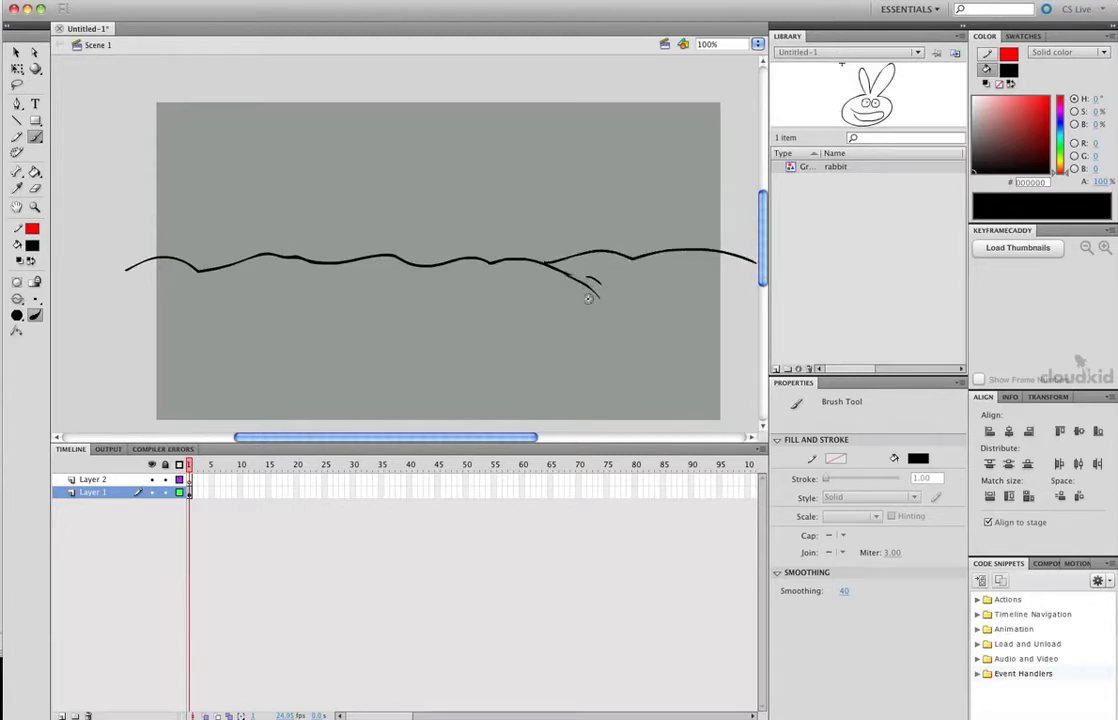
{"action": "left_click_drag", "start_coordinate": [491, 260], "coordinate": [492, 225]}
{"action": "left_click_drag", "start_coordinate": [494, 290], "coordinate": [506, 288]}
{"action": "left_click_drag", "start_coordinate": [252, 280], "coordinate": [290, 258]}
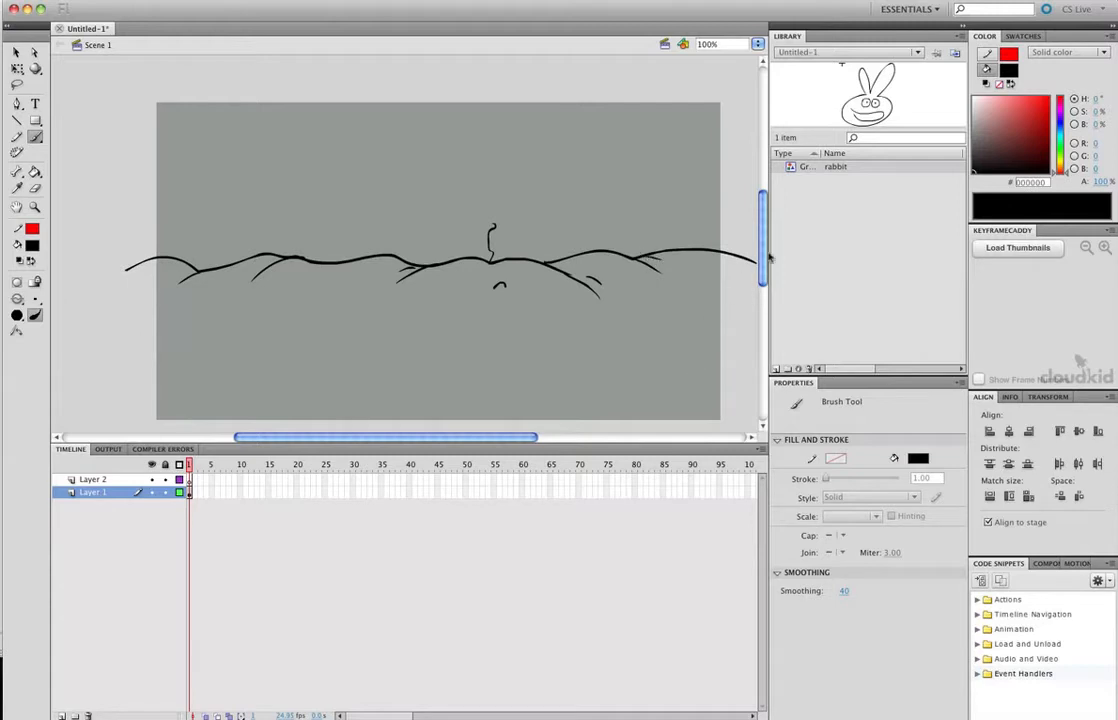
{"action": "mouse_move", "coordinate": [384, 296]}
{"action": "left_mouse_down"}
{"action": "mouse_move", "coordinate": [345, 340]}
{"action": "mouse_move", "coordinate": [343, 323]}
{"action": "left_mouse_up"}
{"action": "left_click_drag", "start_coordinate": [607, 317], "coordinate": [619, 342]}
{"action": "left_click_drag", "start_coordinate": [621, 324], "coordinate": [624, 338]}
Step: Look through the brush size and brush shape choices, keeping the round shape
{"action": "left_click", "coordinate": [38, 301]}
{"action": "left_click", "coordinate": [52, 301]}
{"action": "left_click", "coordinate": [19, 316]}
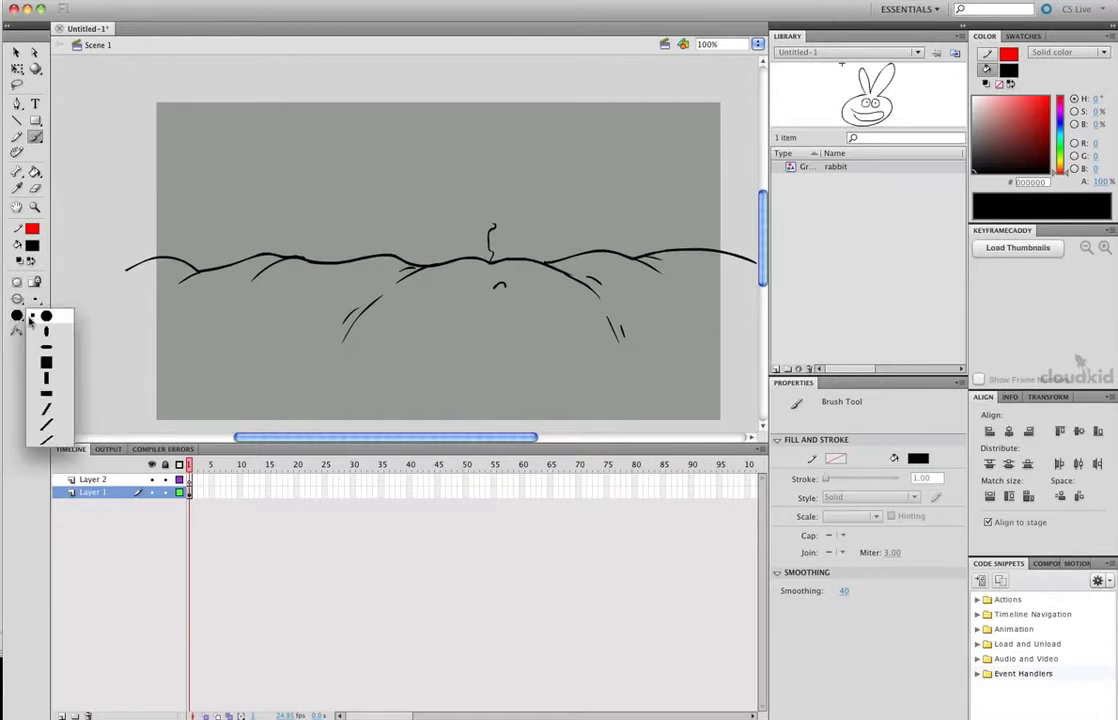
{"action": "left_click", "coordinate": [19, 317]}
{"action": "left_click", "coordinate": [20, 317]}
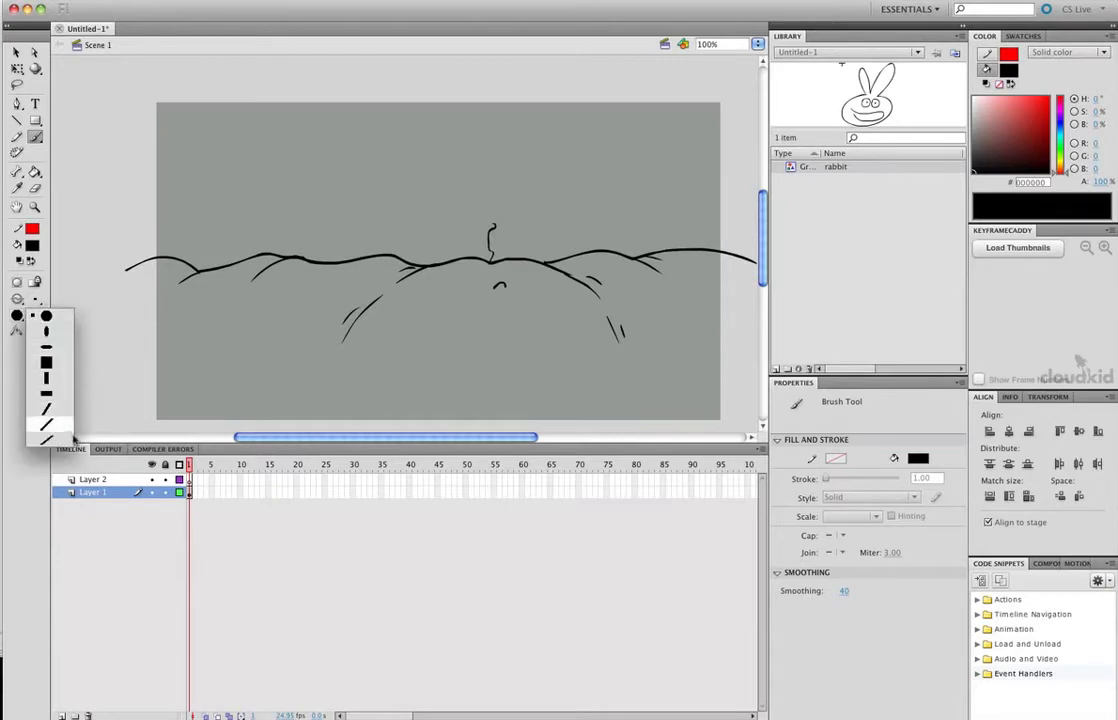
{"action": "left_click", "coordinate": [46, 317]}
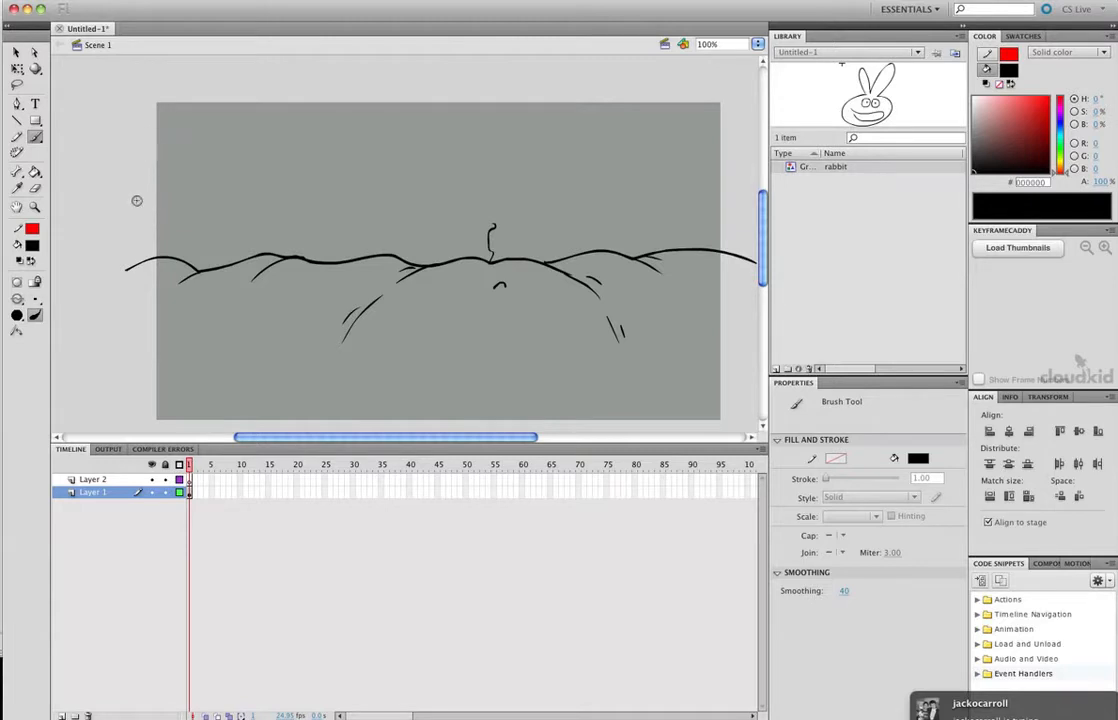
{"action": "mouse_move", "coordinate": [1103, 701]}
{"action": "left_click", "coordinate": [921, 702]}
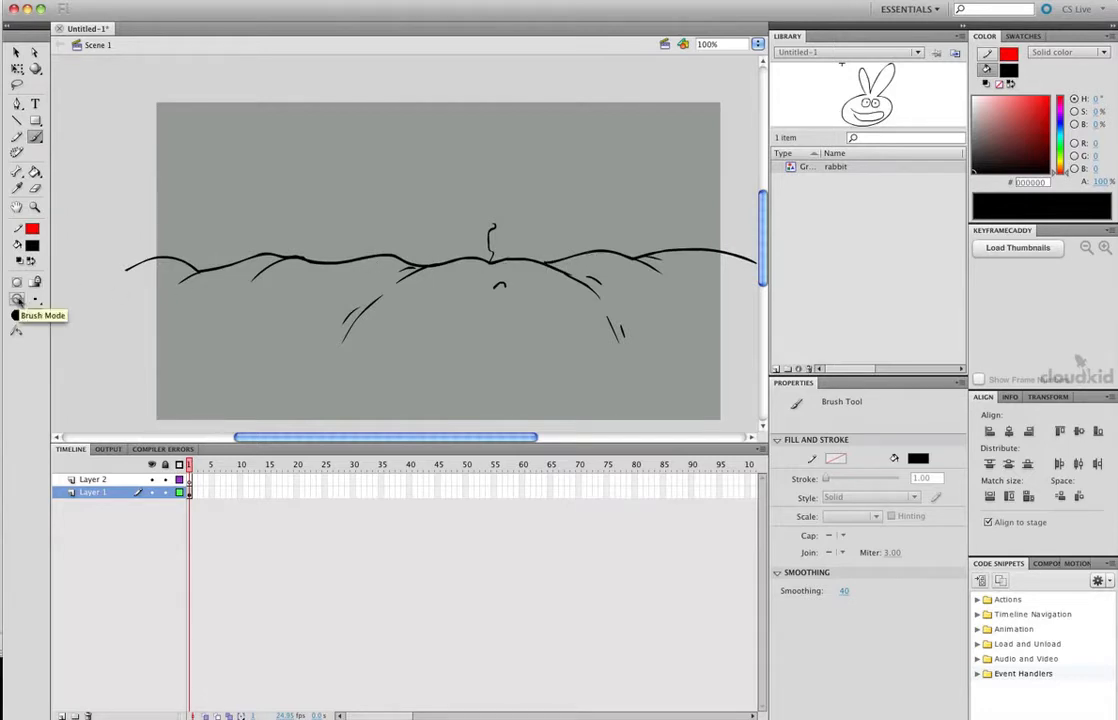
Step: Set the brush mode to Paint Behind
{"action": "left_click", "coordinate": [17, 300]}
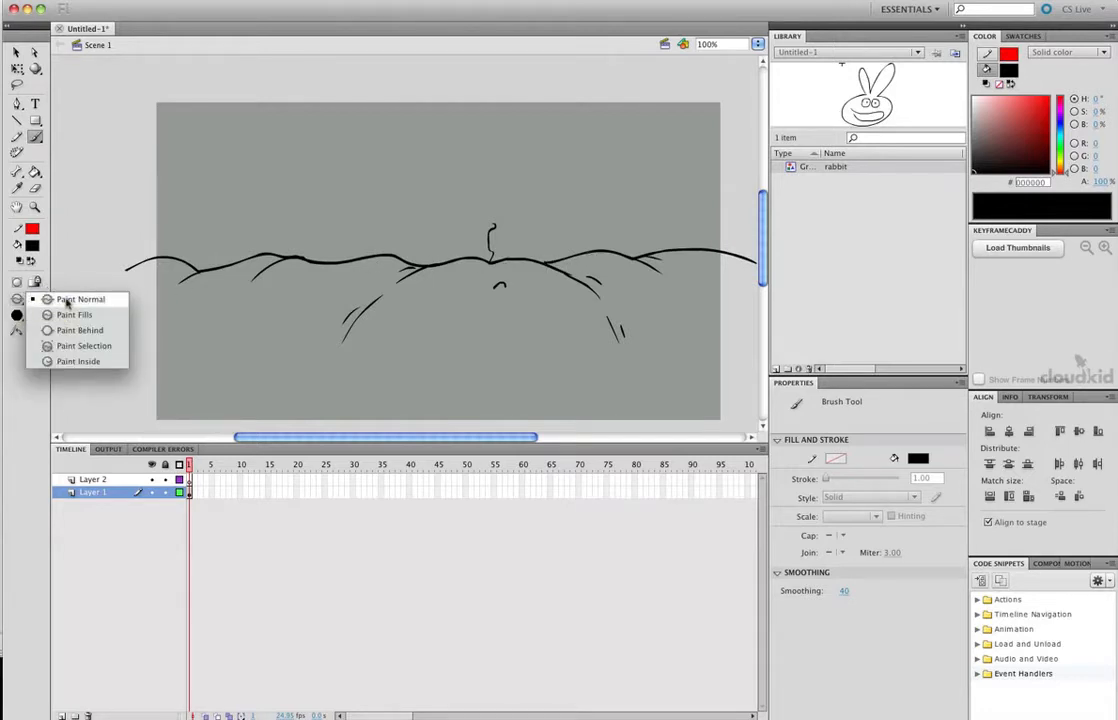
{"action": "left_click", "coordinate": [70, 293]}
{"action": "left_click", "coordinate": [17, 300]}
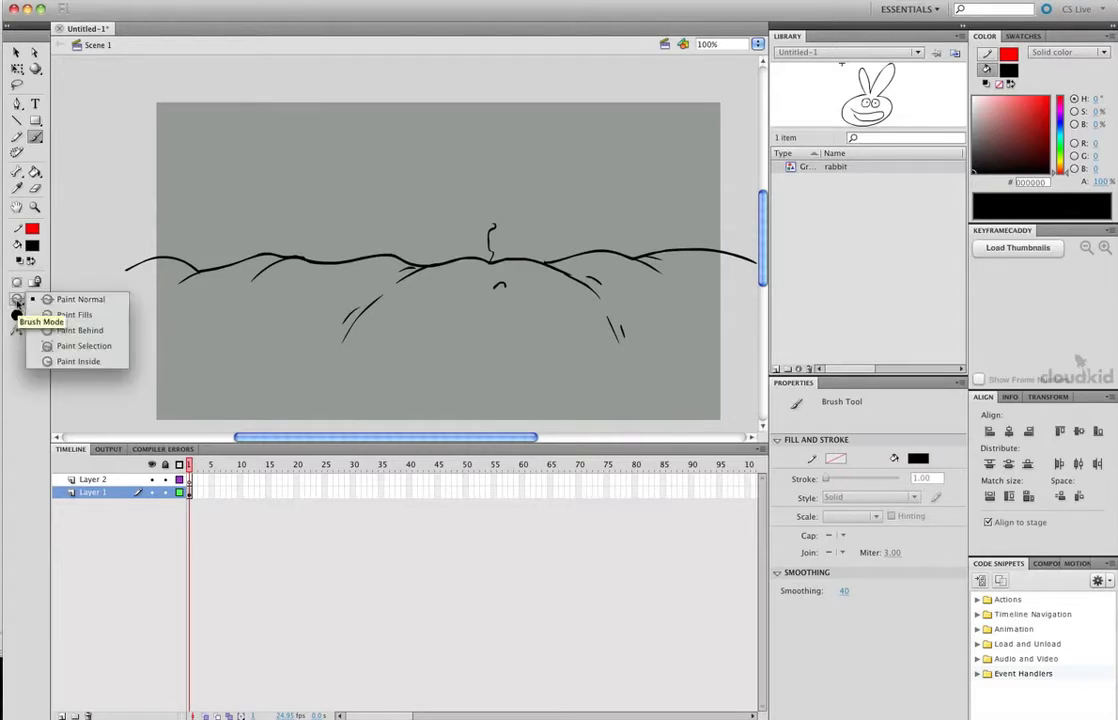
{"action": "left_click", "coordinate": [66, 331]}
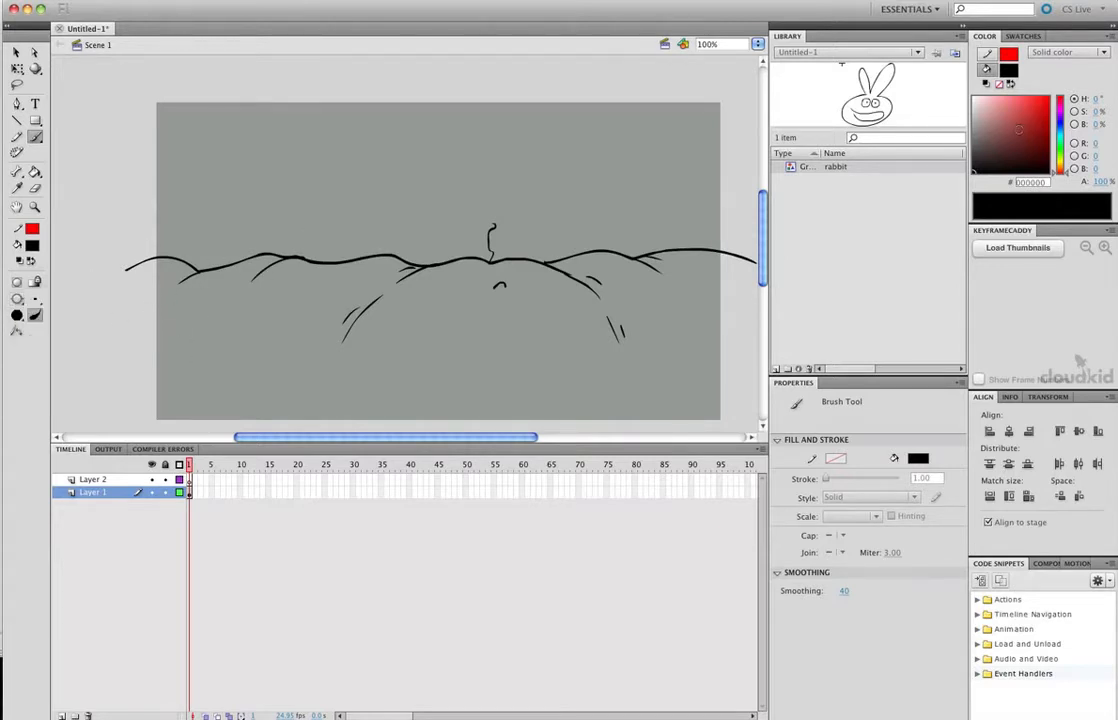
Step: Set the fill color to tan D0A373
{"action": "left_click", "coordinate": [1061, 166]}
{"action": "left_click_drag", "start_coordinate": [1066, 170], "coordinate": [1066, 171]}
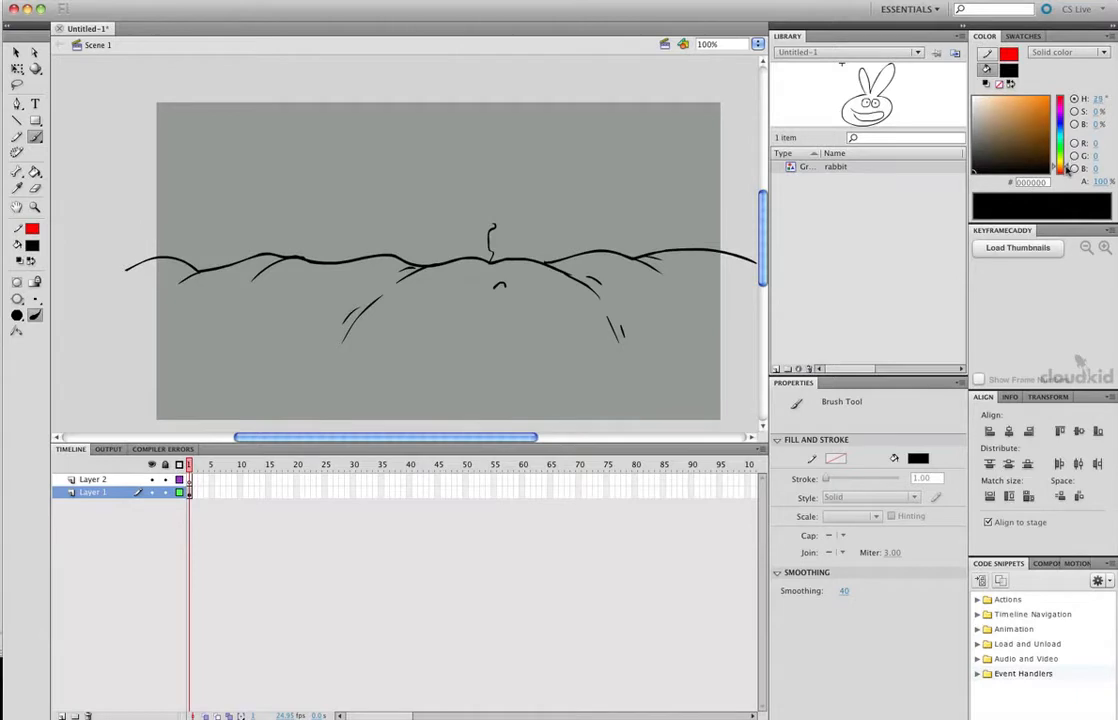
{"action": "left_click_drag", "start_coordinate": [996, 117], "coordinate": [1006, 111]}
Step: Enclose the area below the ground line with tan strokes just outside the stage sides and bottom, and fill it with tan
{"action": "left_click_drag", "start_coordinate": [141, 242], "coordinate": [126, 428]}
{"action": "mouse_move", "coordinate": [304, 430]}
{"action": "left_mouse_down"}
{"action": "mouse_move", "coordinate": [710, 426]}
{"action": "mouse_move", "coordinate": [741, 331]}
{"action": "mouse_move", "coordinate": [740, 216]}
{"action": "left_mouse_up"}
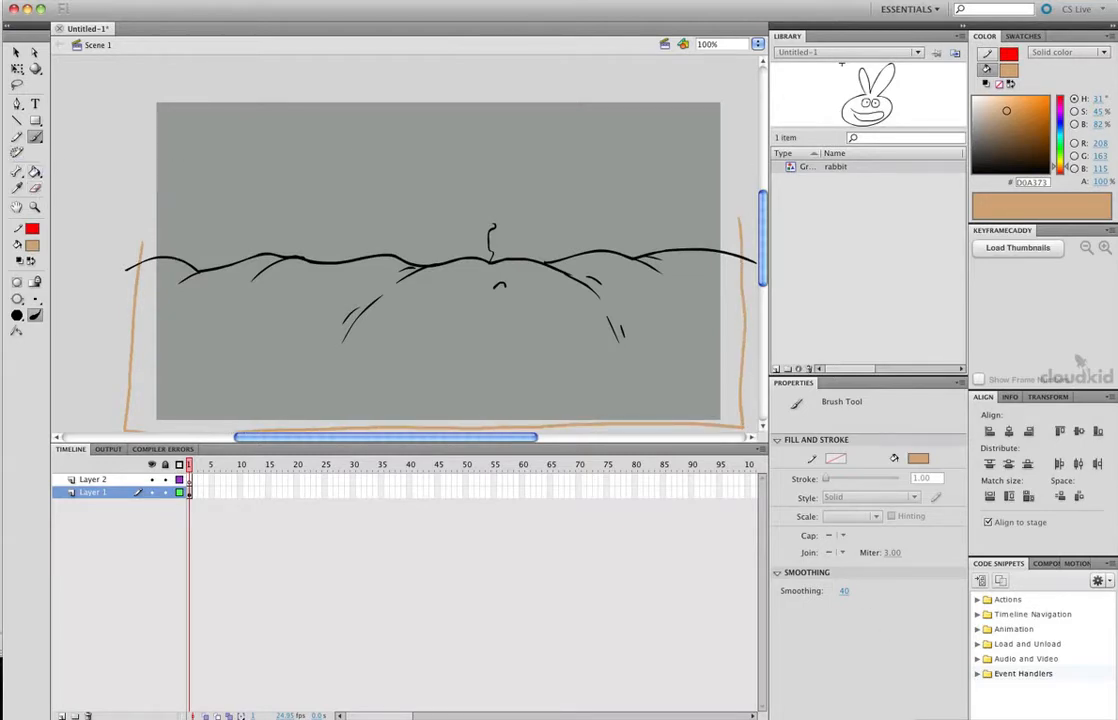
{"action": "left_click", "coordinate": [35, 171]}
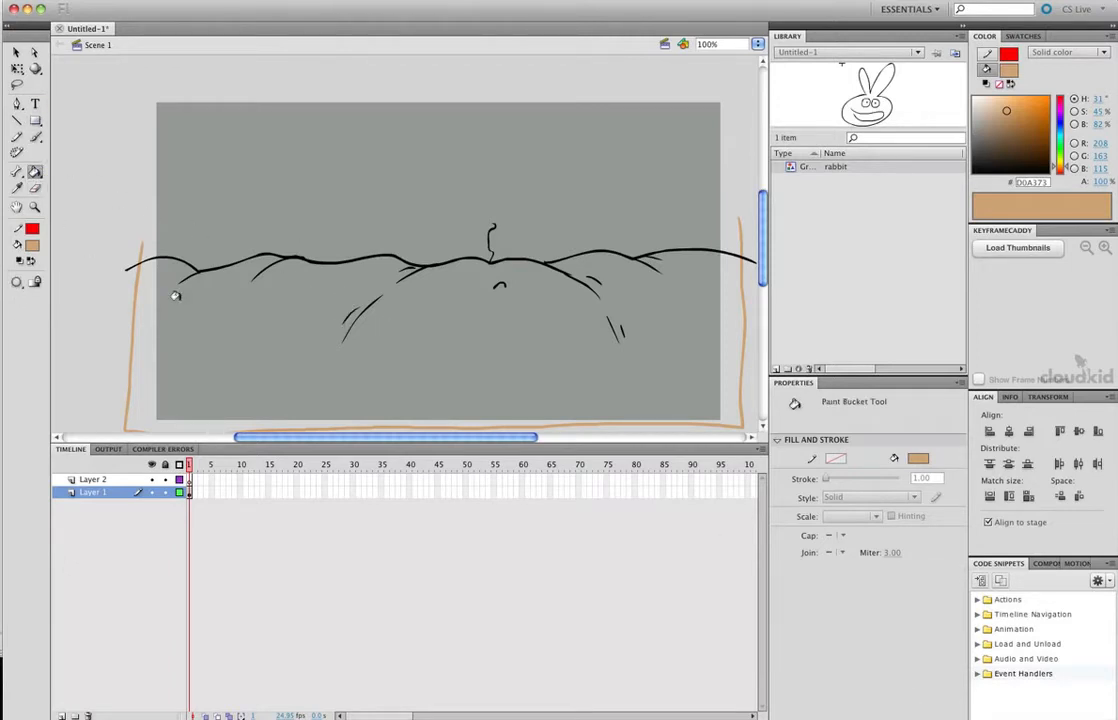
{"action": "left_click", "coordinate": [257, 298]}
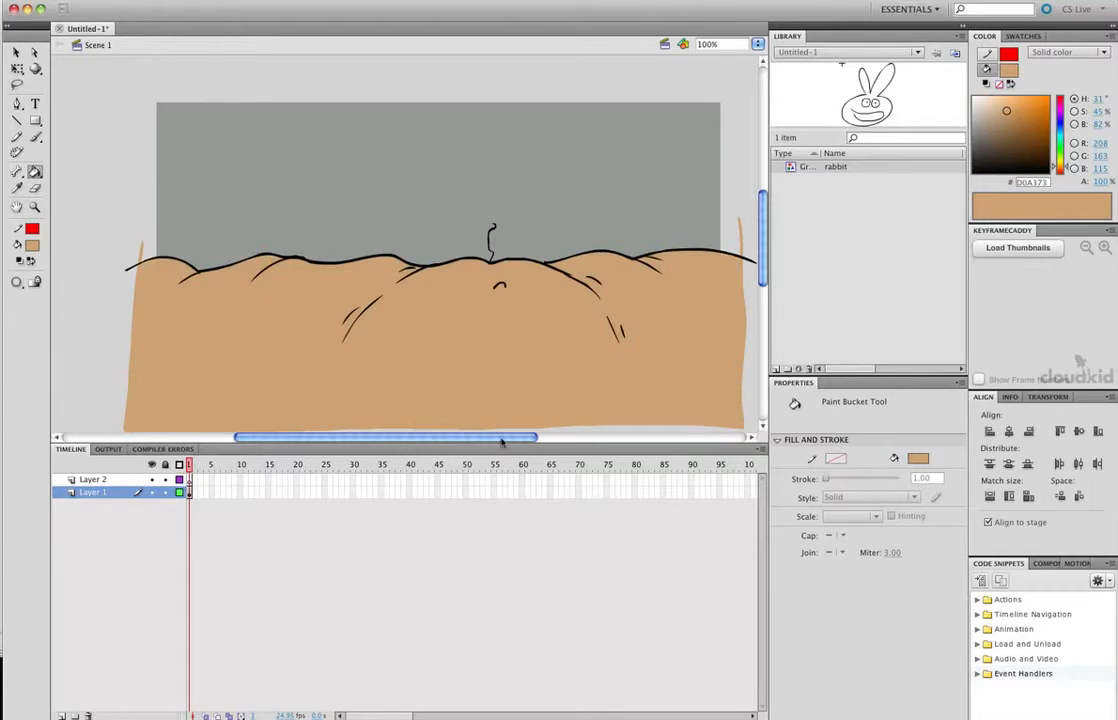
{"action": "scroll", "coordinate": [763, 248], "scroll_direction": "down", "scroll_amount": 2}
{"action": "scroll", "coordinate": [450, 390], "scroll_direction": "right", "scroll_amount": 2}
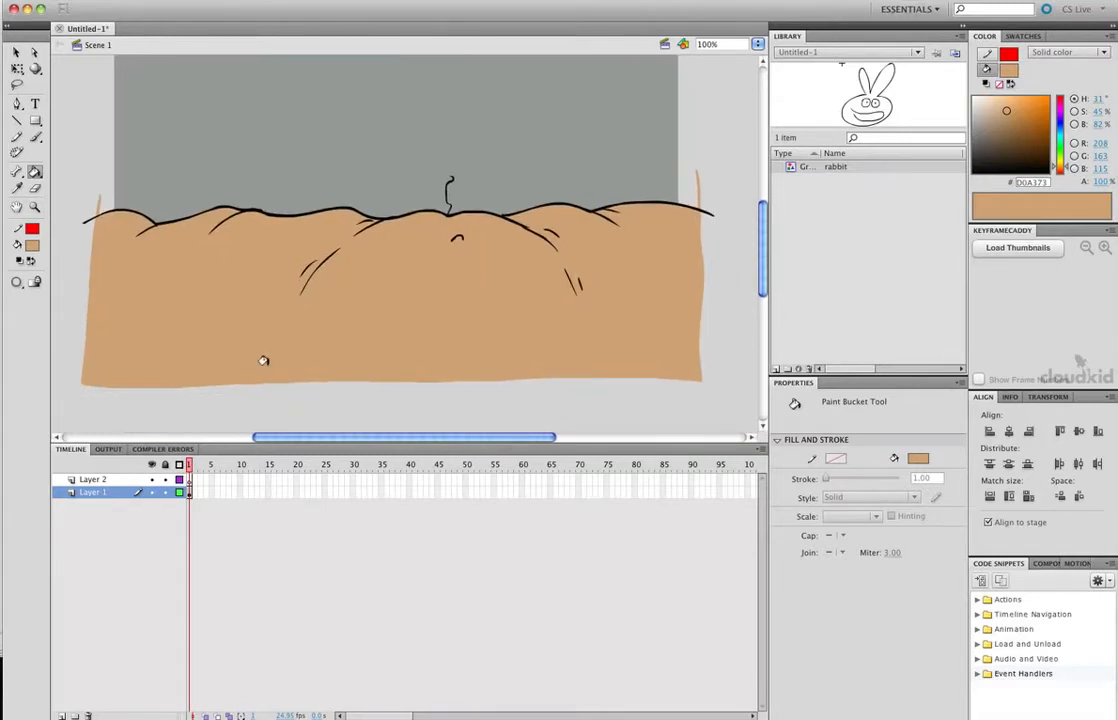
Step: Switch the brush to Paint Inside mode with a larger brush size
{"action": "left_click", "coordinate": [35, 138]}
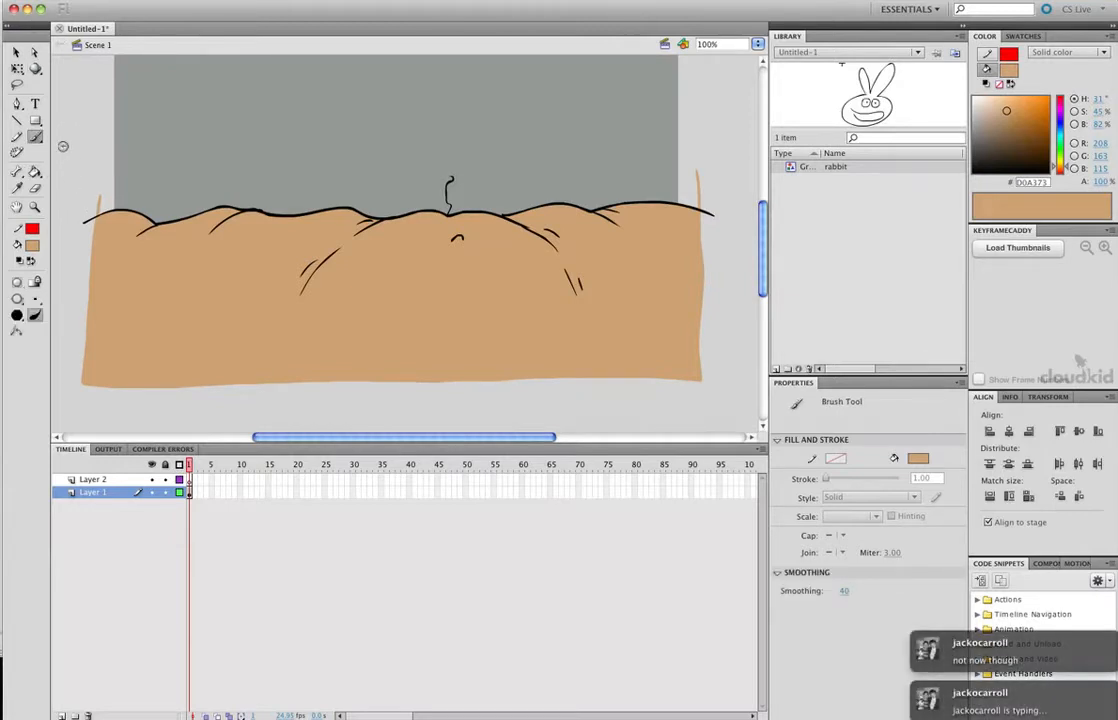
{"action": "right_click", "coordinate": [877, 718]}
{"action": "left_click", "coordinate": [877, 718]}
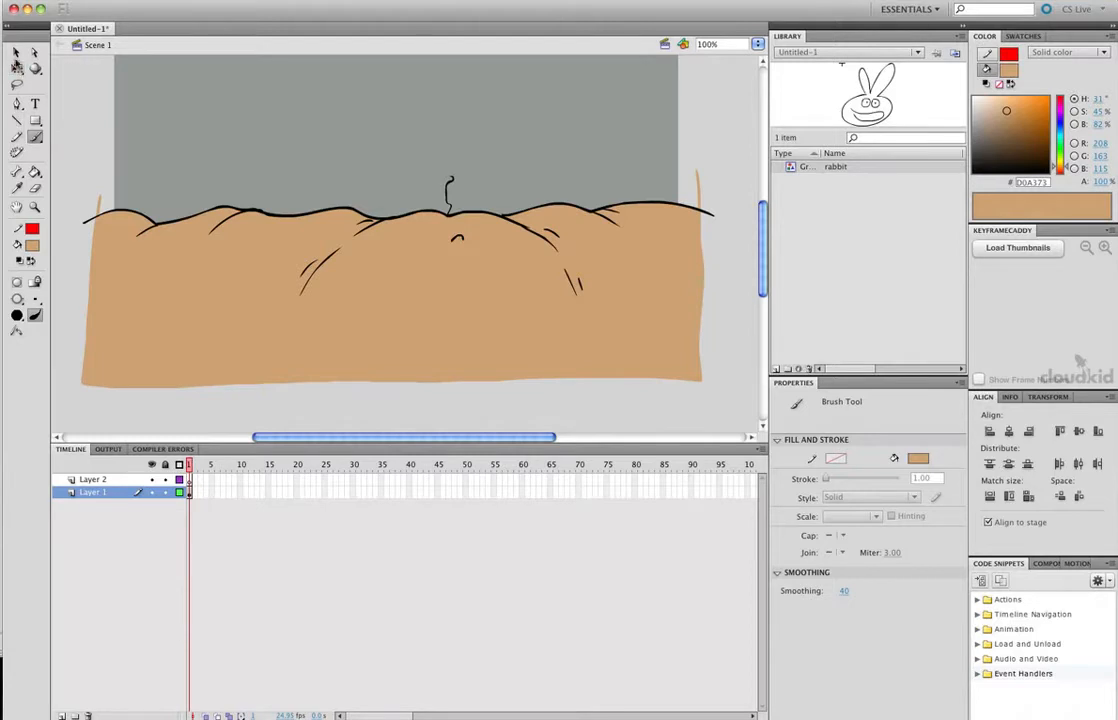
{"action": "left_click", "coordinate": [15, 55]}
{"action": "left_click", "coordinate": [38, 138]}
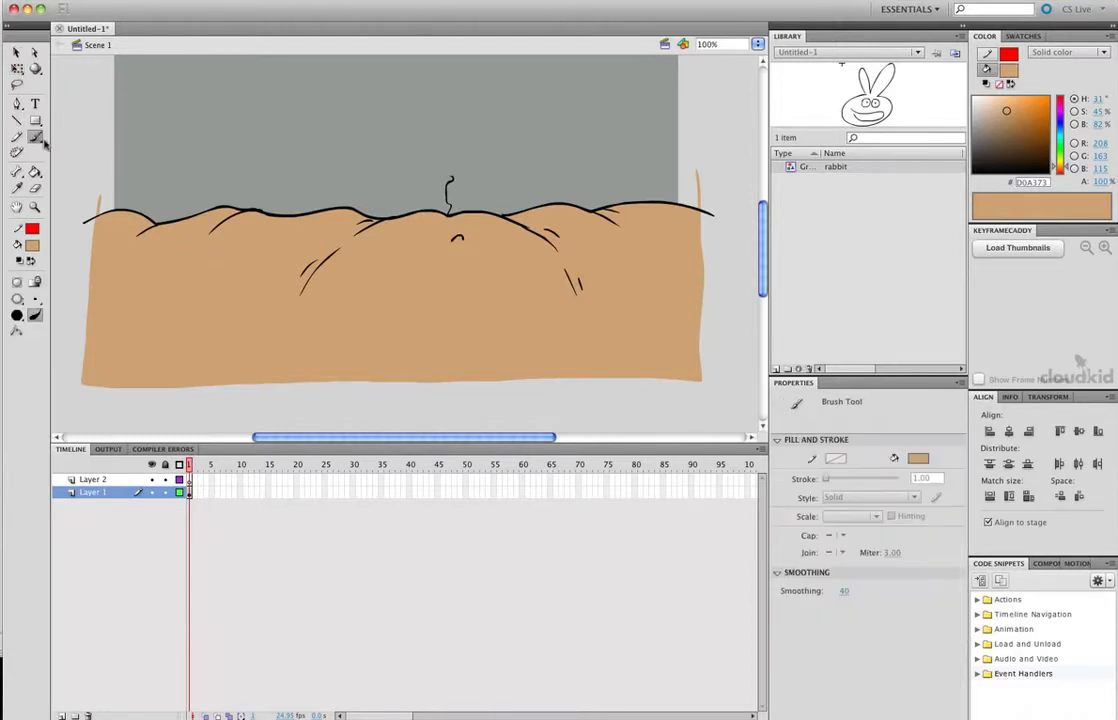
{"action": "left_click", "coordinate": [36, 300]}
{"action": "left_click", "coordinate": [65, 365]}
{"action": "left_click", "coordinate": [22, 299]}
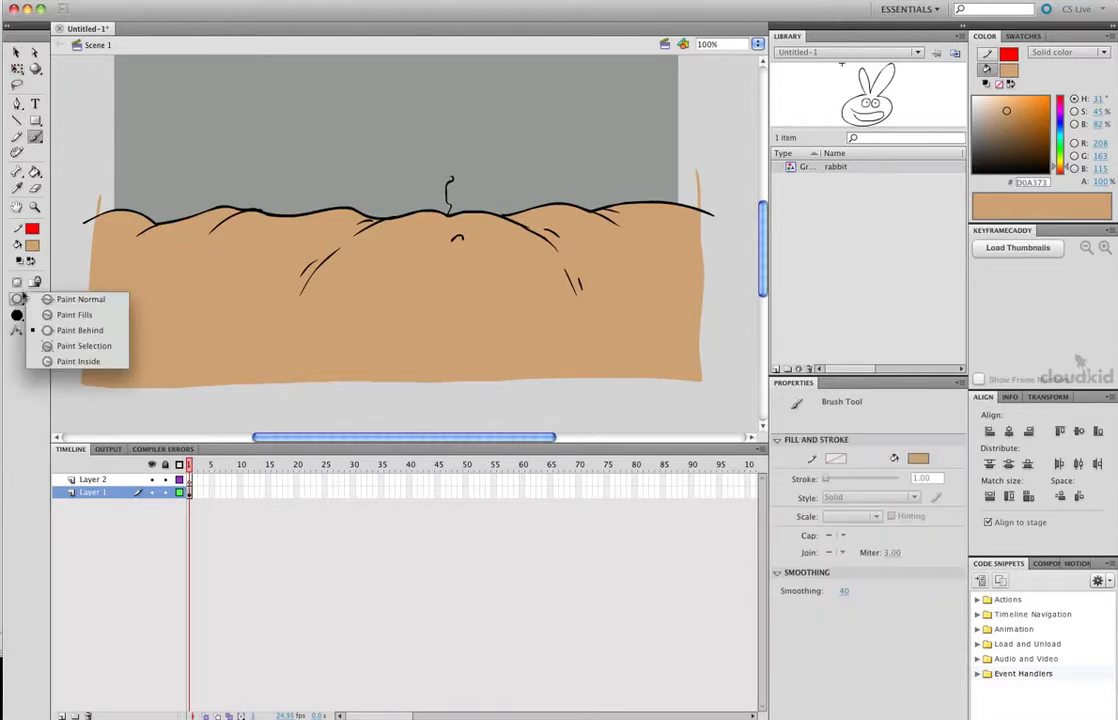
{"action": "left_click", "coordinate": [66, 300]}
{"action": "left_click", "coordinate": [36, 299]}
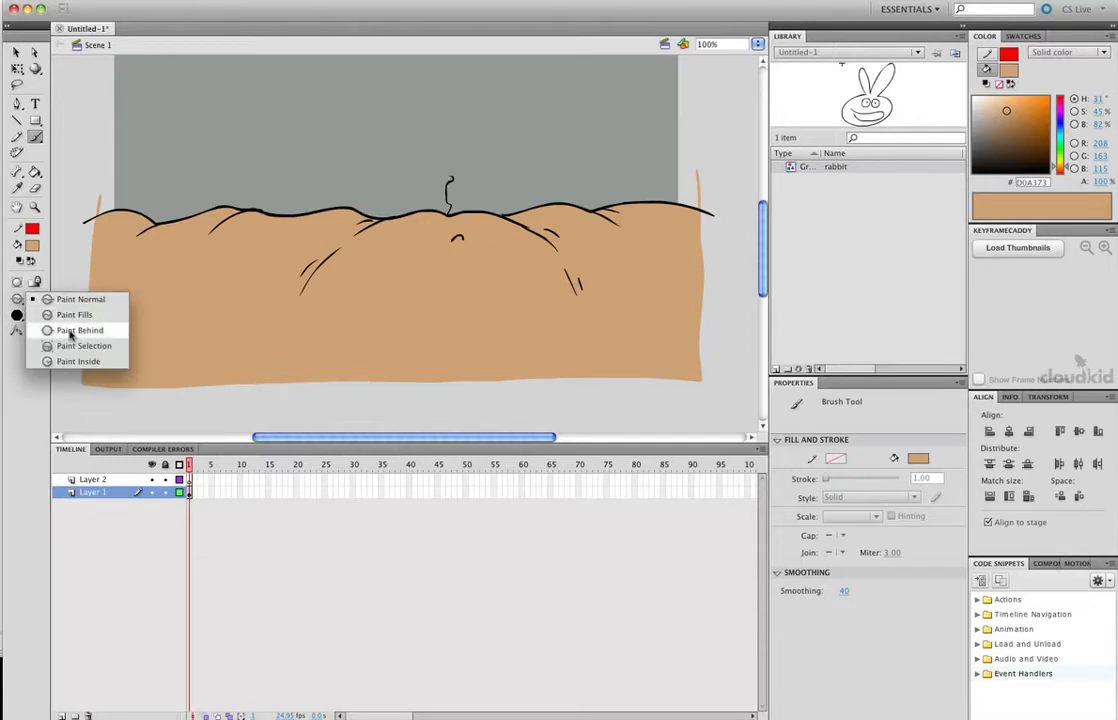
{"action": "left_click", "coordinate": [86, 358]}
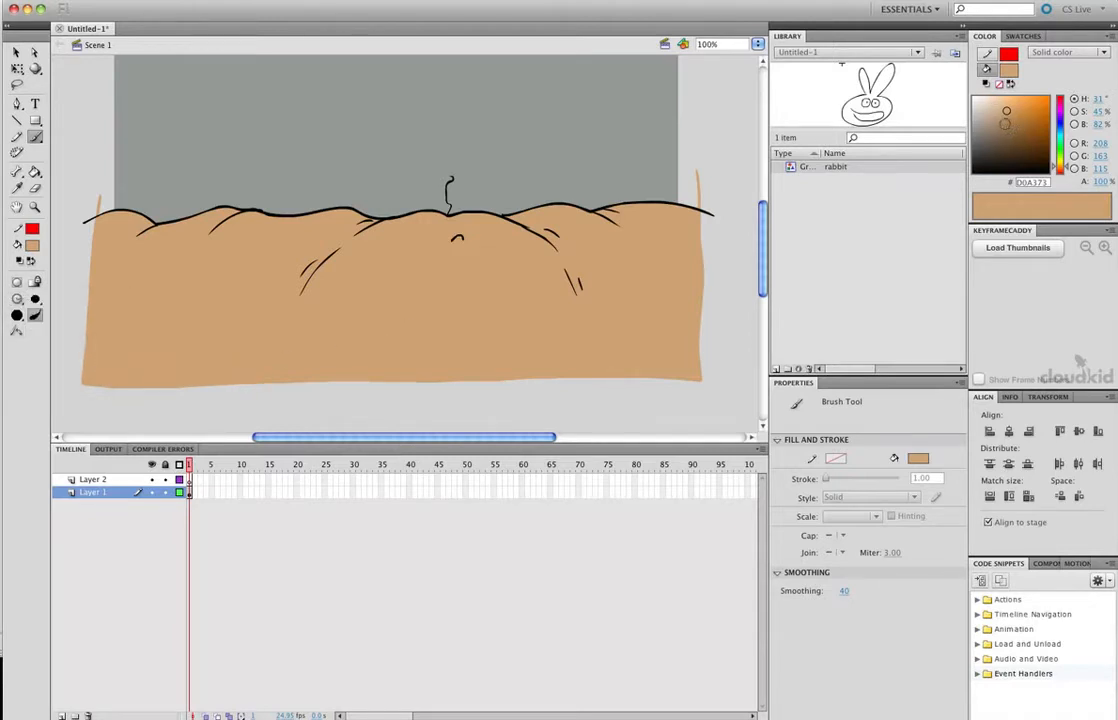
Step: Set the fill color to brown 90673C and paint a wavy shading band across the tan ground, just below the ridge line
{"action": "left_click_drag", "start_coordinate": [1005, 124], "coordinate": [1016, 130]}
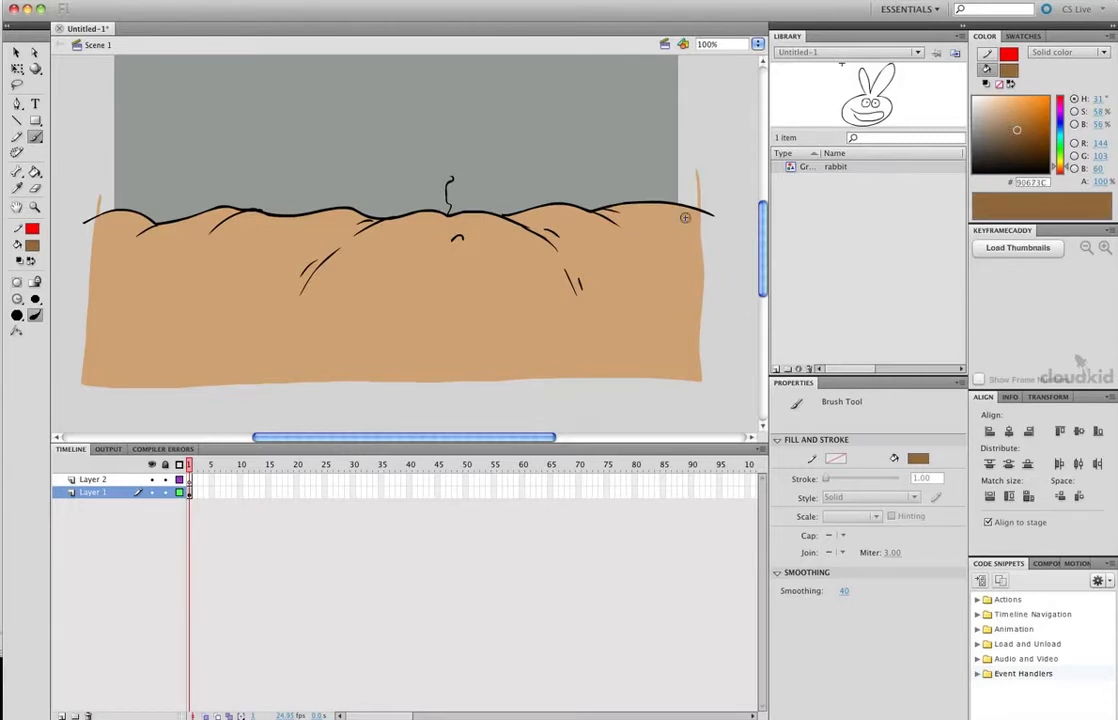
{"action": "mouse_move", "coordinate": [720, 233]}
{"action": "left_mouse_down"}
{"action": "mouse_move", "coordinate": [651, 215]}
{"action": "mouse_move", "coordinate": [540, 235]}
{"action": "mouse_move", "coordinate": [441, 224]}
{"action": "mouse_move", "coordinate": [351, 247]}
{"action": "mouse_move", "coordinate": [223, 232]}
{"action": "mouse_move", "coordinate": [93, 247]}
{"action": "left_mouse_up"}
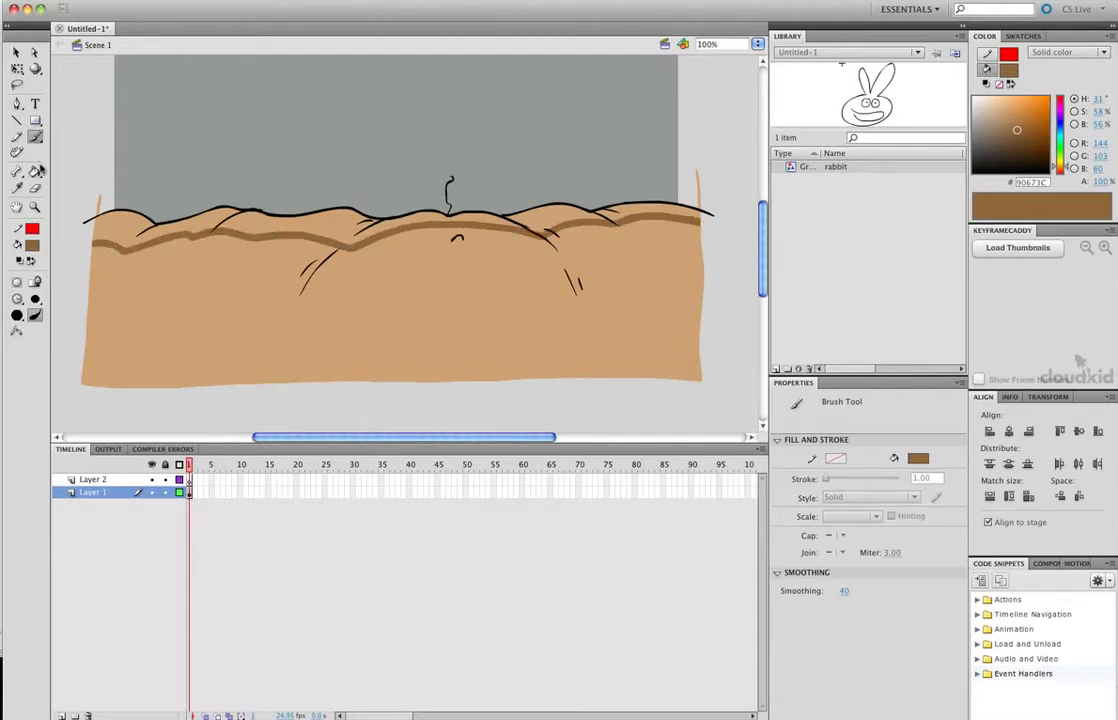
Step: Try to fill the strip between the ridge line and the shading band with brown, and undo the fills
{"action": "left_click", "coordinate": [35, 171]}
{"action": "left_click", "coordinate": [128, 220]}
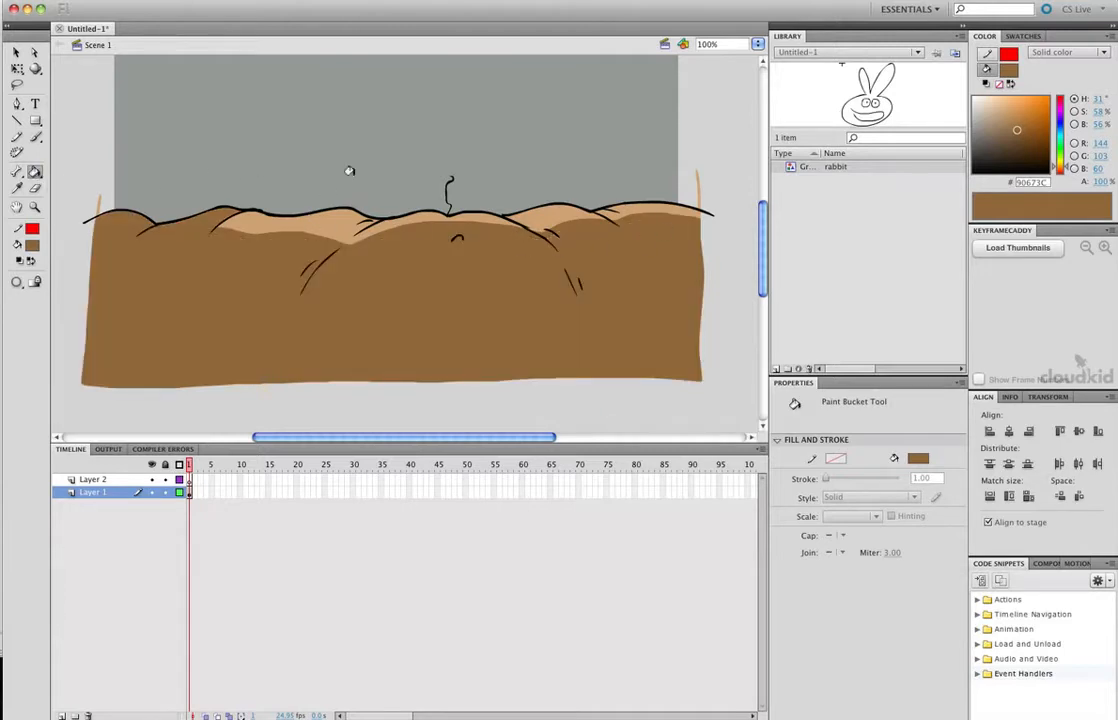
{"action": "key", "text": "ctrl+z"}
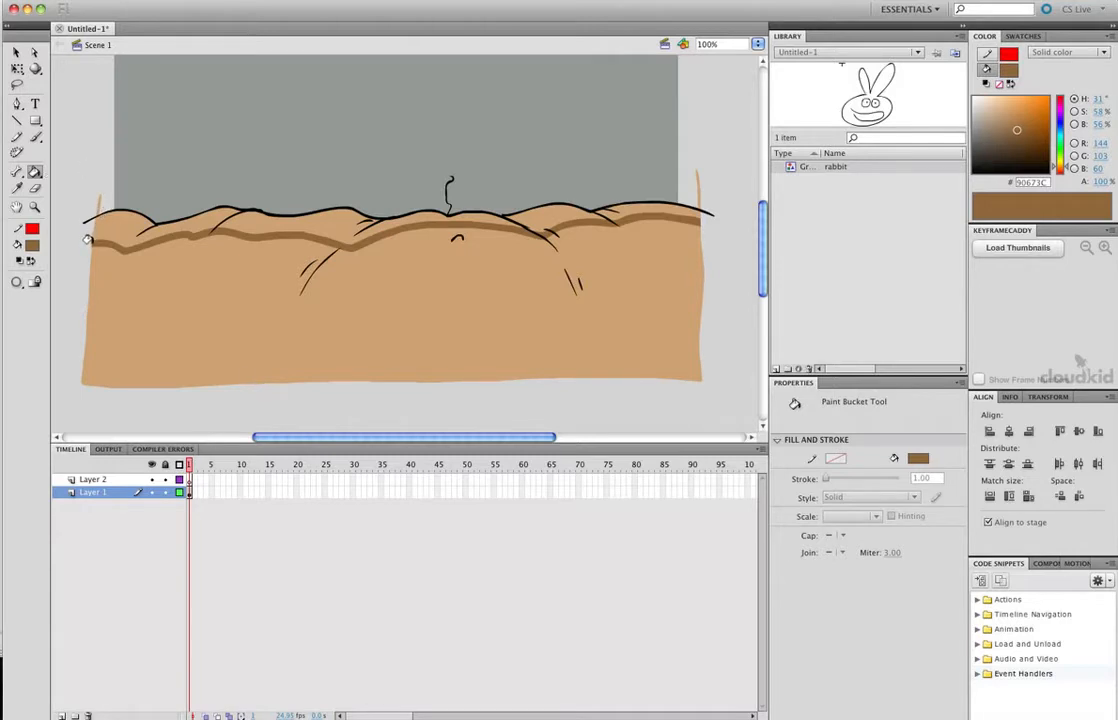
{"action": "left_click", "coordinate": [295, 265]}
{"action": "key", "text": "ctrl+z"}
Step: Fill the strip above the shading band at the ground's left end with brown, working at close magnification
{"action": "left_click", "coordinate": [35, 207]}
{"action": "left_click_drag", "start_coordinate": [72, 229], "coordinate": [112, 251]}
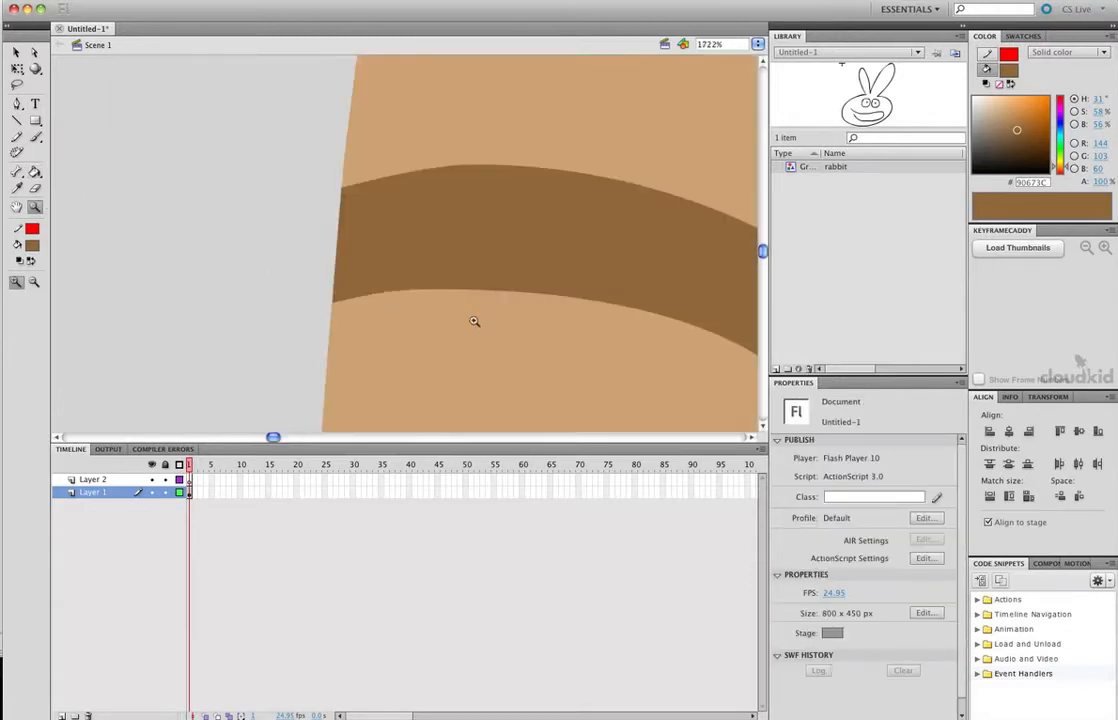
{"action": "left_click", "coordinate": [406, 283]}
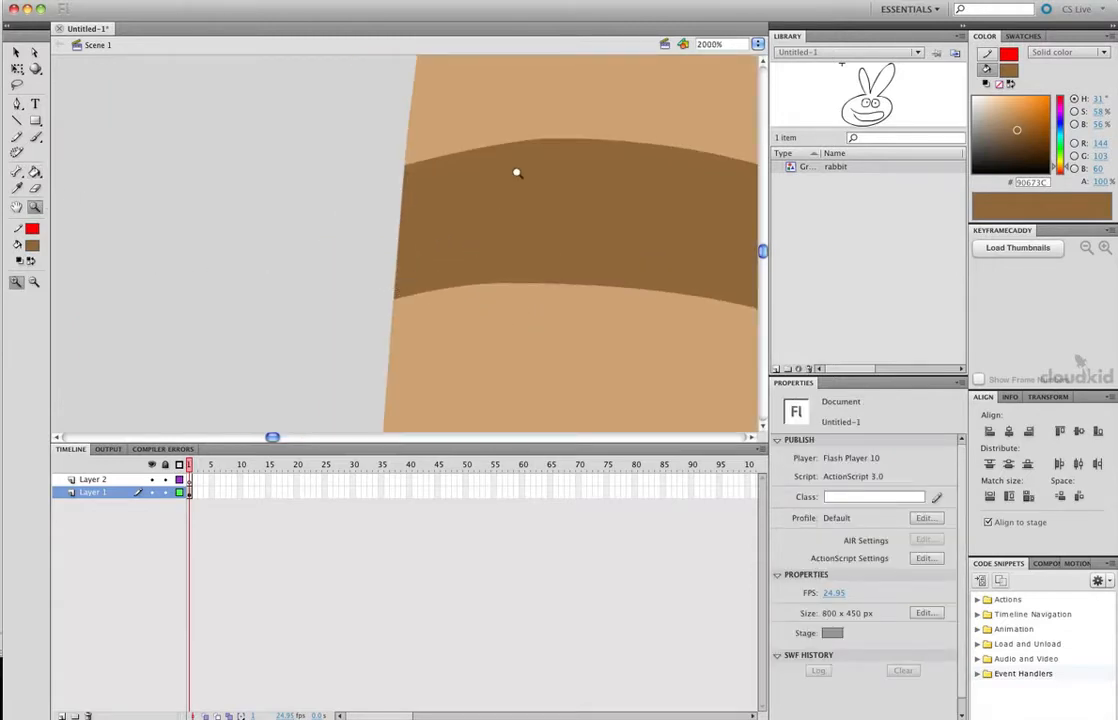
{"action": "key", "text": "b"}
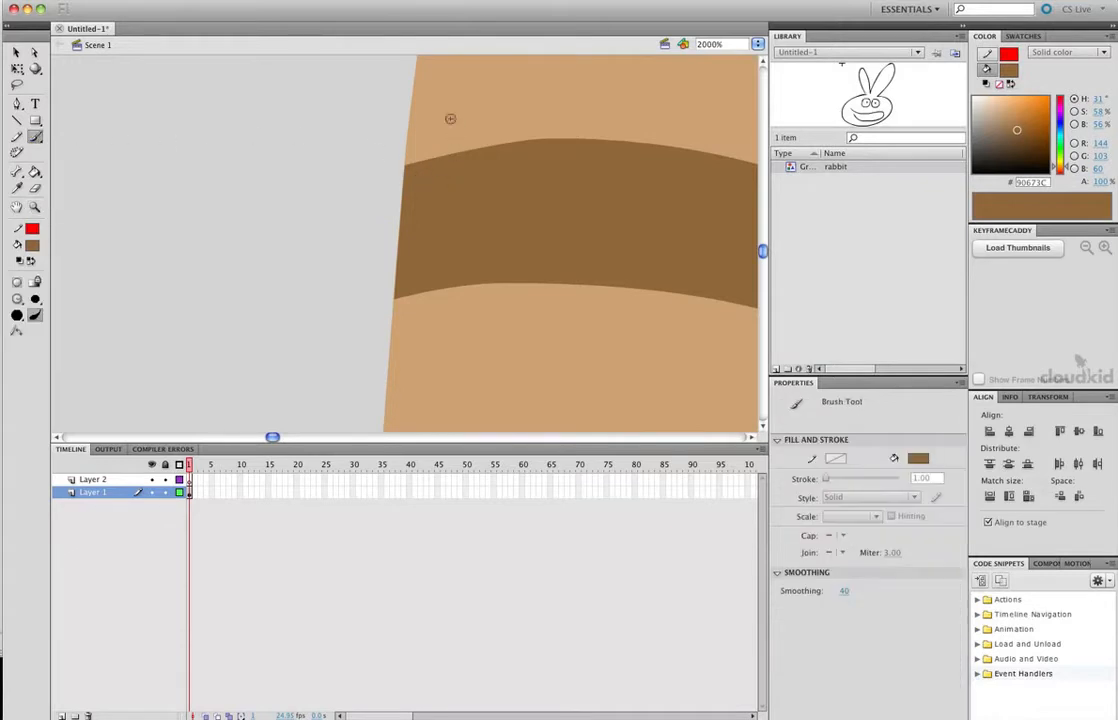
{"action": "key", "text": "k"}
{"action": "left_click", "coordinate": [574, 87]}
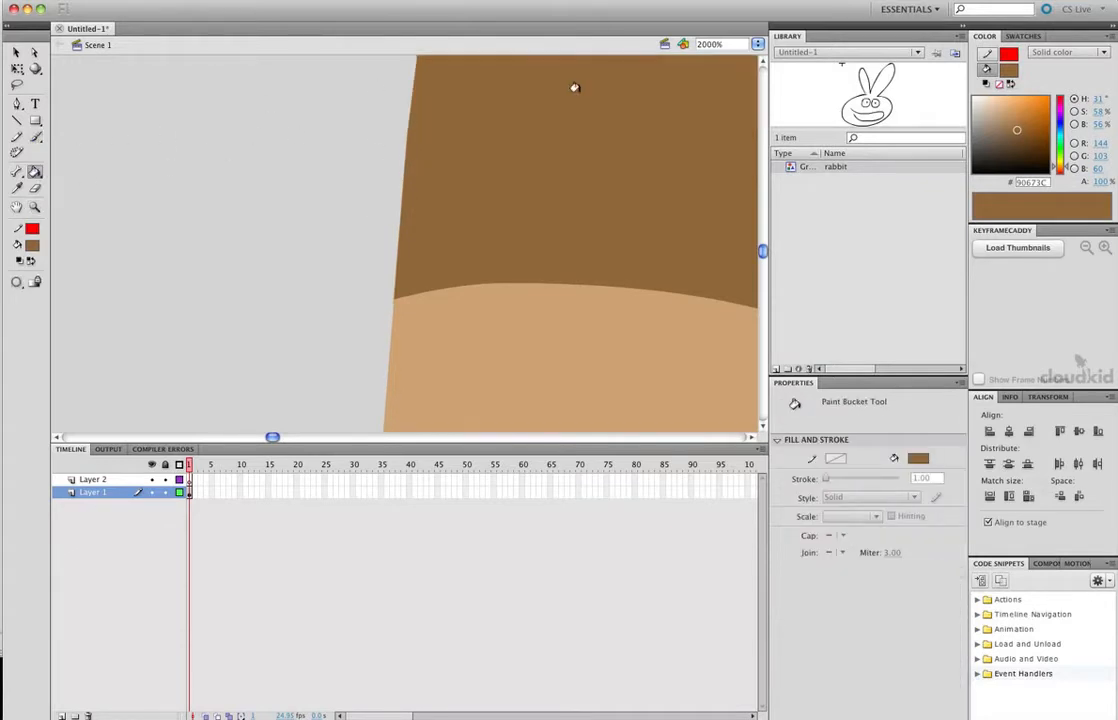
Step: Fill the remaining tan strips between the ridge line and the shading band with brown
{"action": "key", "text": "z"}
{"action": "left_click", "coordinate": [586, 225], "text": "alt"}
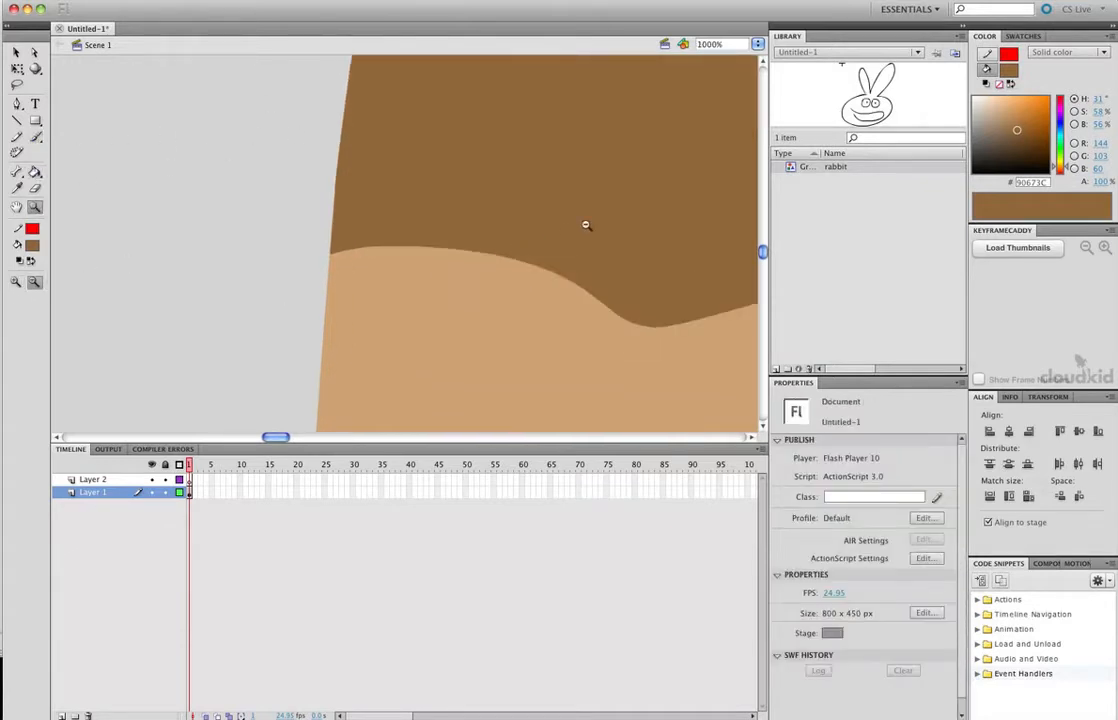
{"action": "left_click", "coordinate": [586, 225], "text": "alt"}
{"action": "left_click", "coordinate": [560, 210], "text": "alt"}
{"action": "left_click", "coordinate": [545, 203], "text": "alt"}
{"action": "left_click", "coordinate": [535, 200], "text": "alt"}
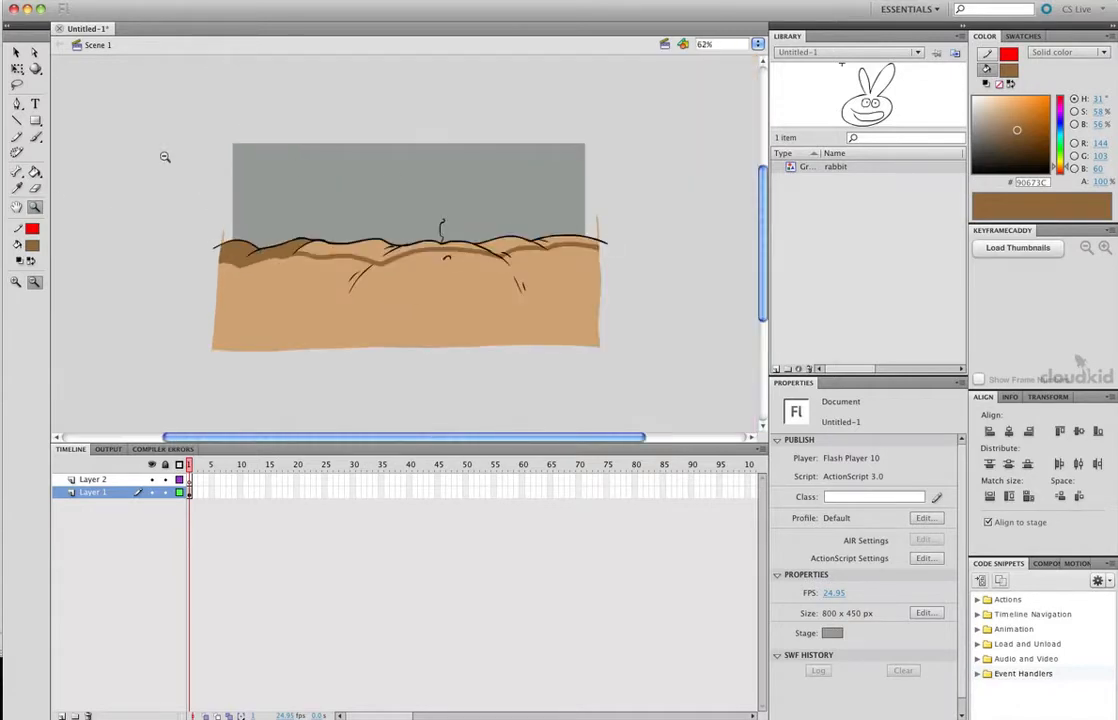
{"action": "left_click_drag", "start_coordinate": [160, 188], "coordinate": [540, 300]}
{"action": "left_click", "coordinate": [35, 171]}
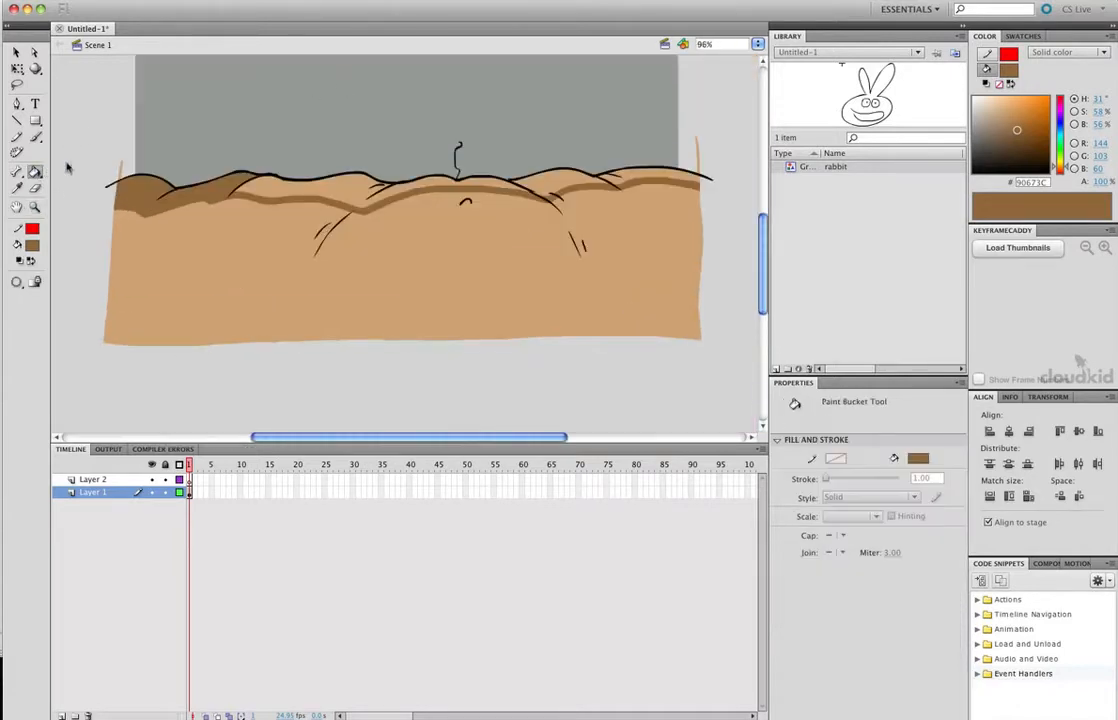
{"action": "left_click", "coordinate": [338, 182]}
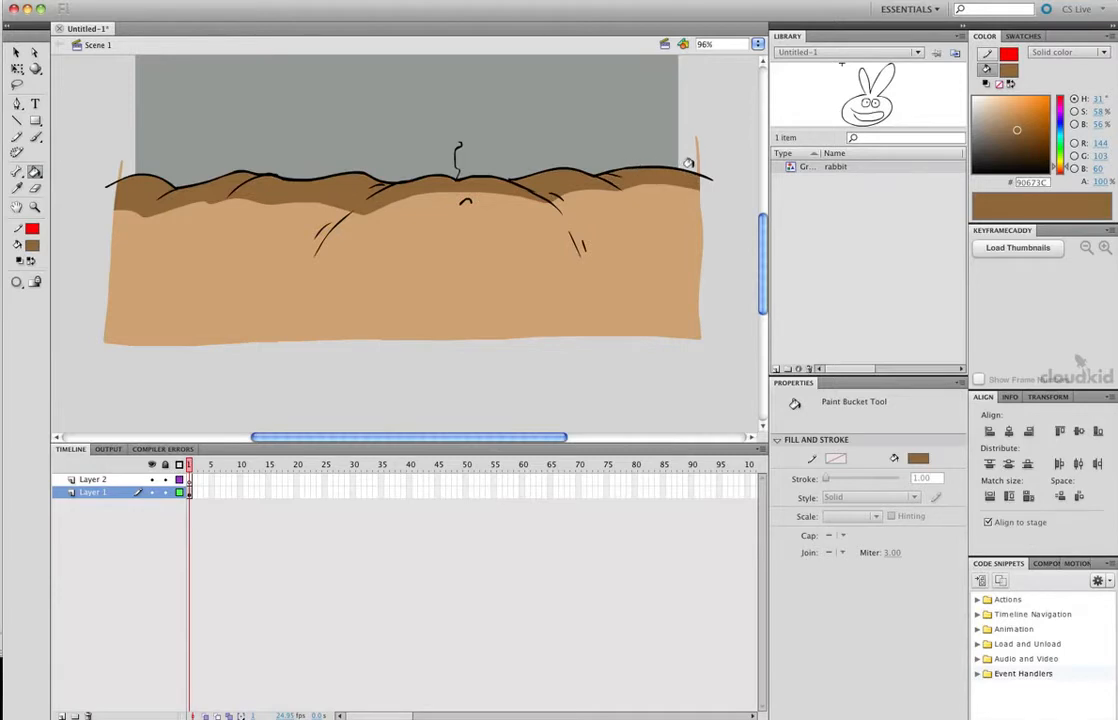
Step: Set the fill color to pink DB9A9A and brush a small mark under the short arc near the ground's middle
{"action": "left_click_drag", "start_coordinate": [763, 282], "coordinate": [767, 250]}
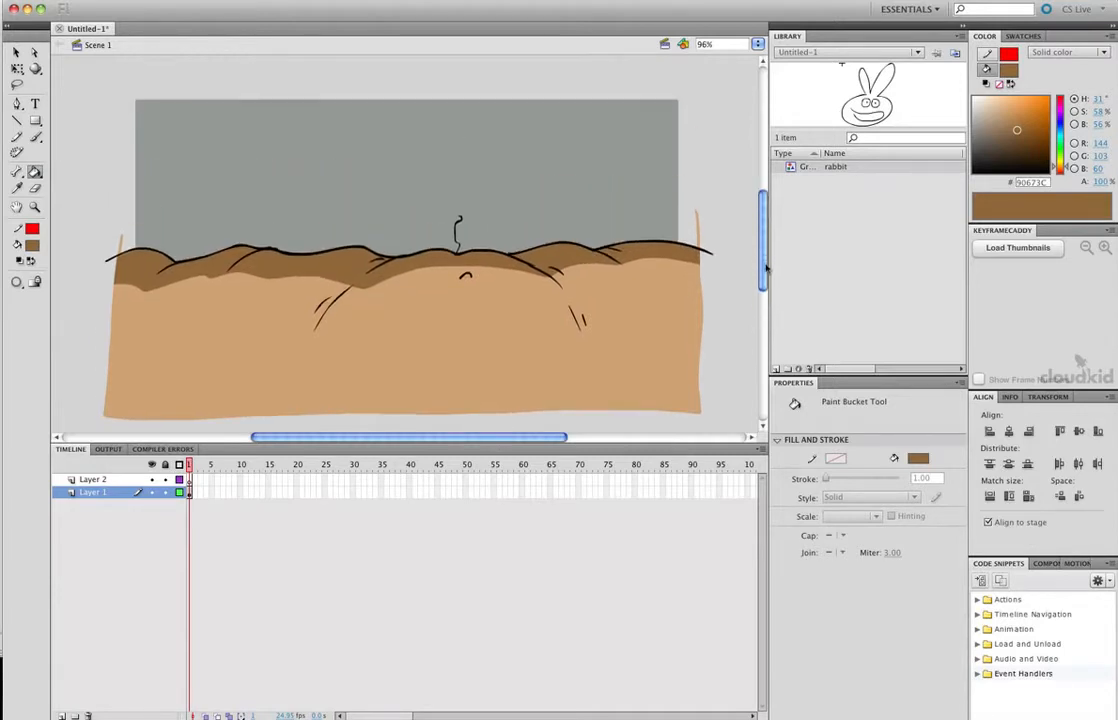
{"action": "key", "text": "b"}
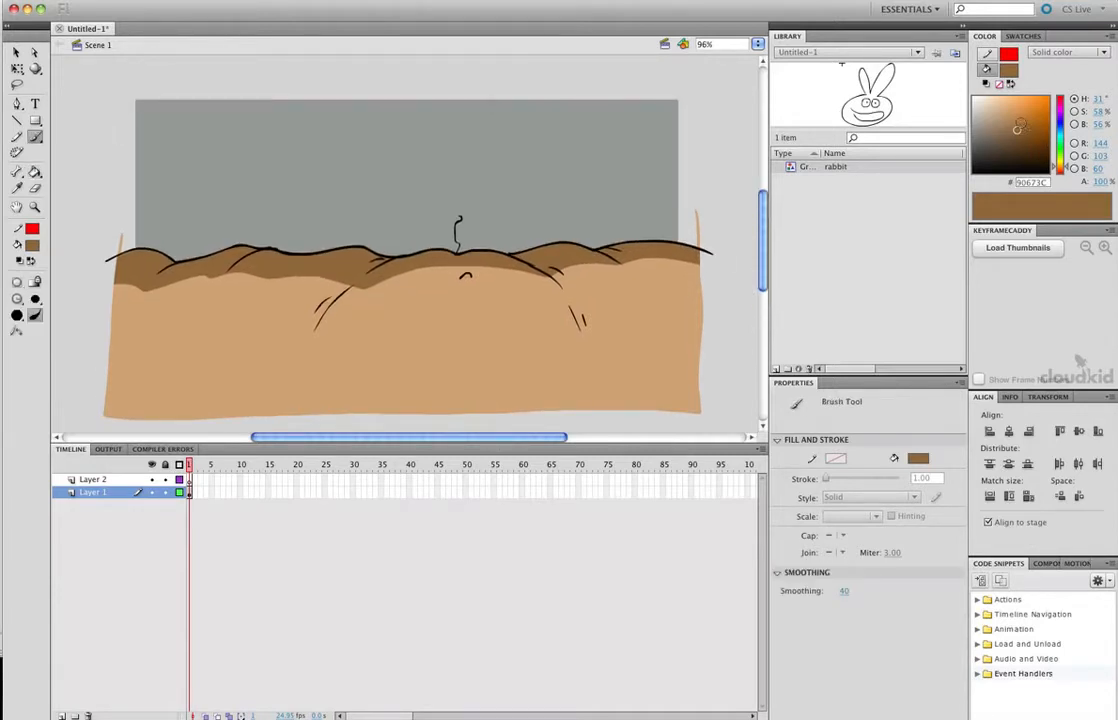
{"action": "left_click", "coordinate": [1008, 120]}
{"action": "left_click_drag", "start_coordinate": [1063, 113], "coordinate": [1066, 96]}
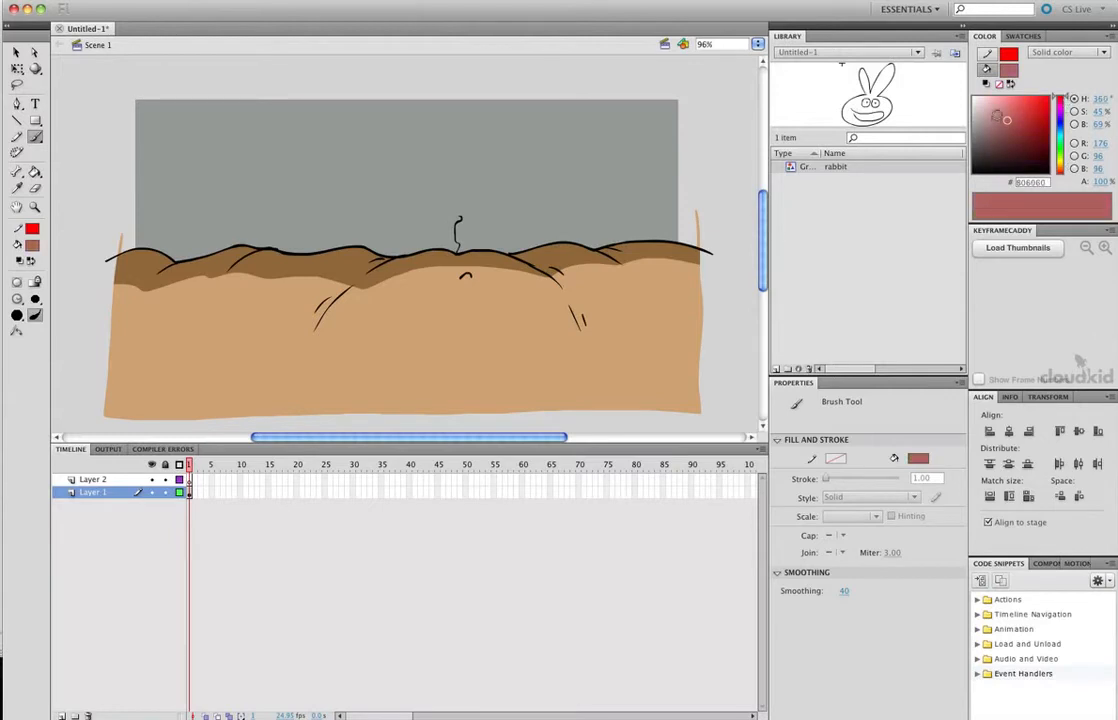
{"action": "left_click", "coordinate": [995, 107]}
{"action": "left_click_drag", "start_coordinate": [460, 281], "coordinate": [471, 279]}
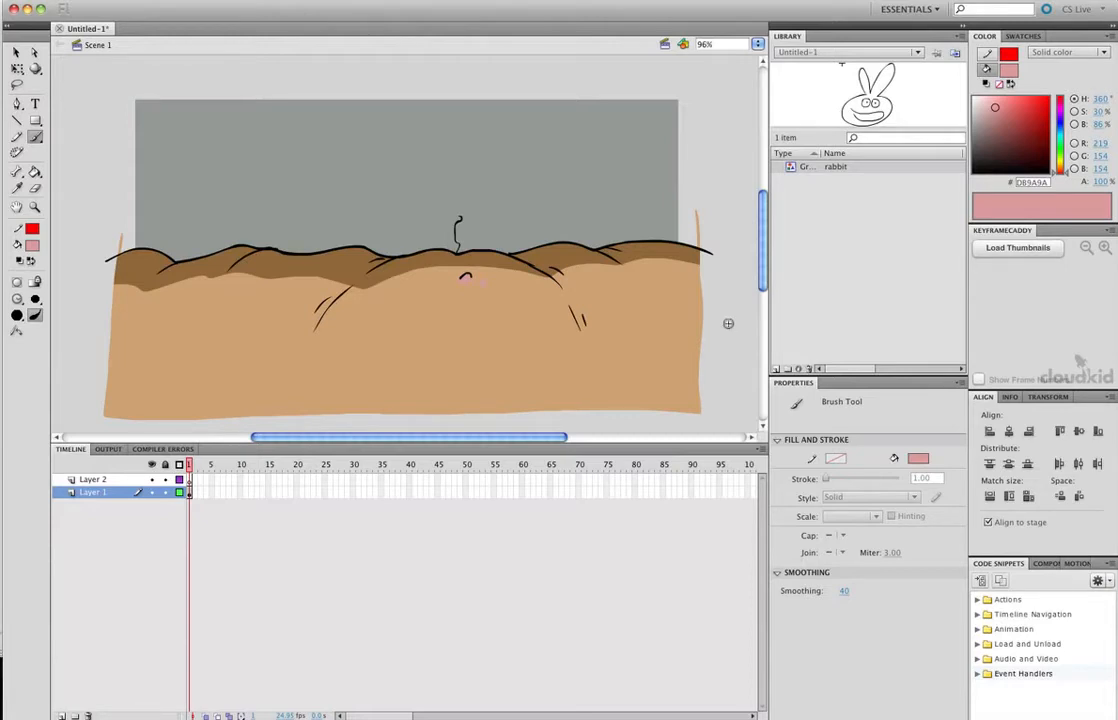
Step: Choose a smaller brush and black fill, and place an instance of the rabbit symbol on Layer 2 near the stage's middle
{"action": "left_click", "coordinate": [35, 299]}
{"action": "left_click", "coordinate": [60, 302]}
{"action": "left_click", "coordinate": [189, 480]}
{"action": "left_click", "coordinate": [1011, 172]}
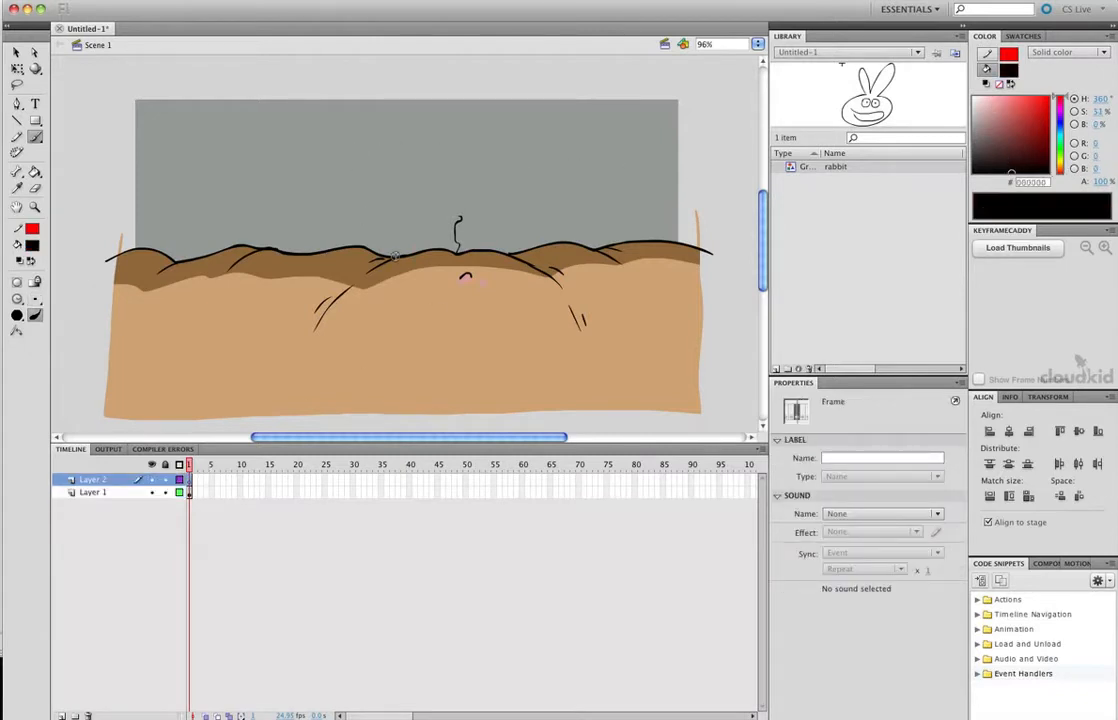
{"action": "left_click", "coordinate": [838, 169]}
{"action": "left_click_drag", "start_coordinate": [838, 166], "coordinate": [423, 206]}
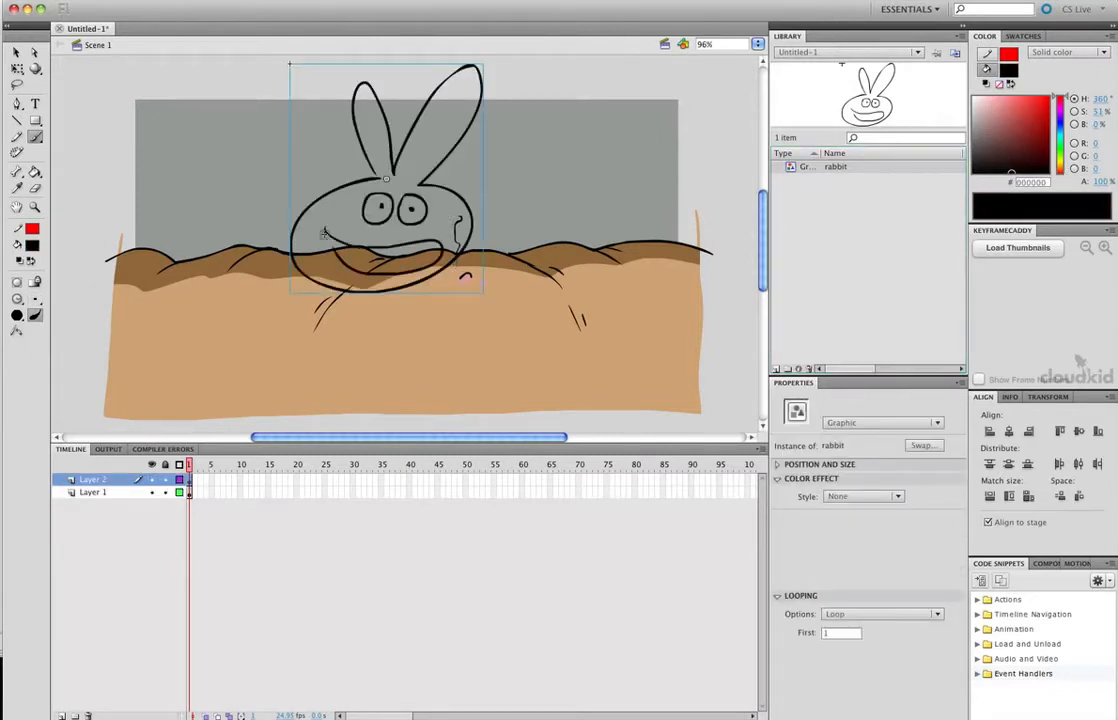
Step: Open the rabbit symbol for editing and fill its head and ears with white FFFFFF using the Paint Bucket
{"action": "left_click", "coordinate": [16, 52]}
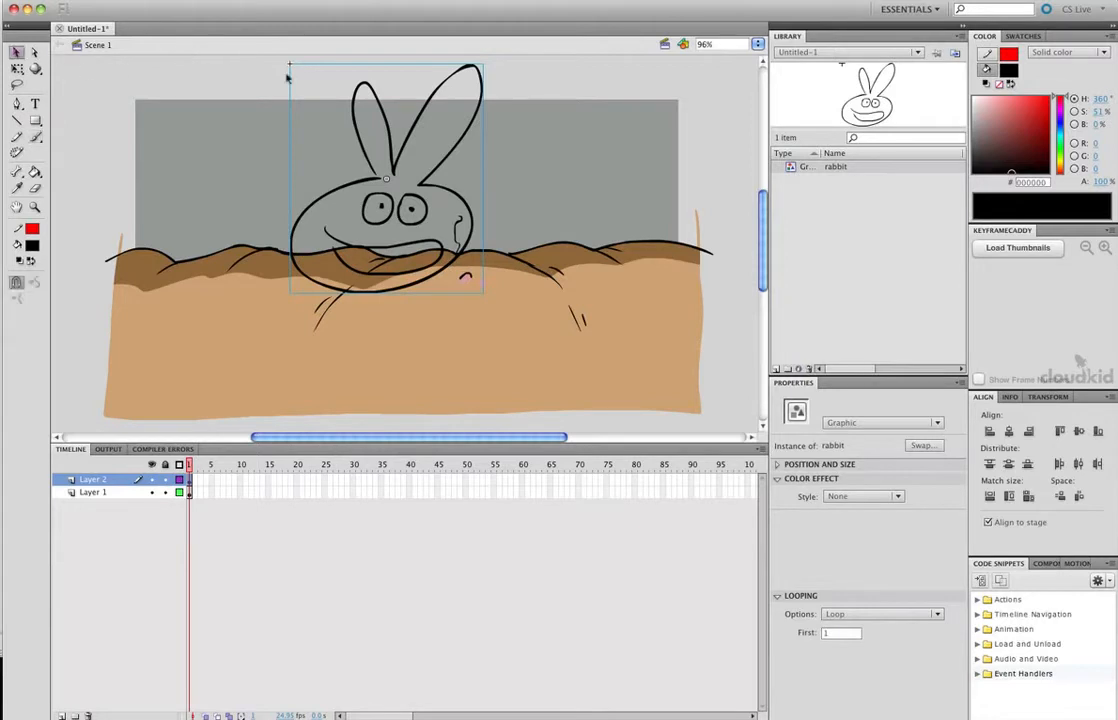
{"action": "double_click", "coordinate": [428, 207]}
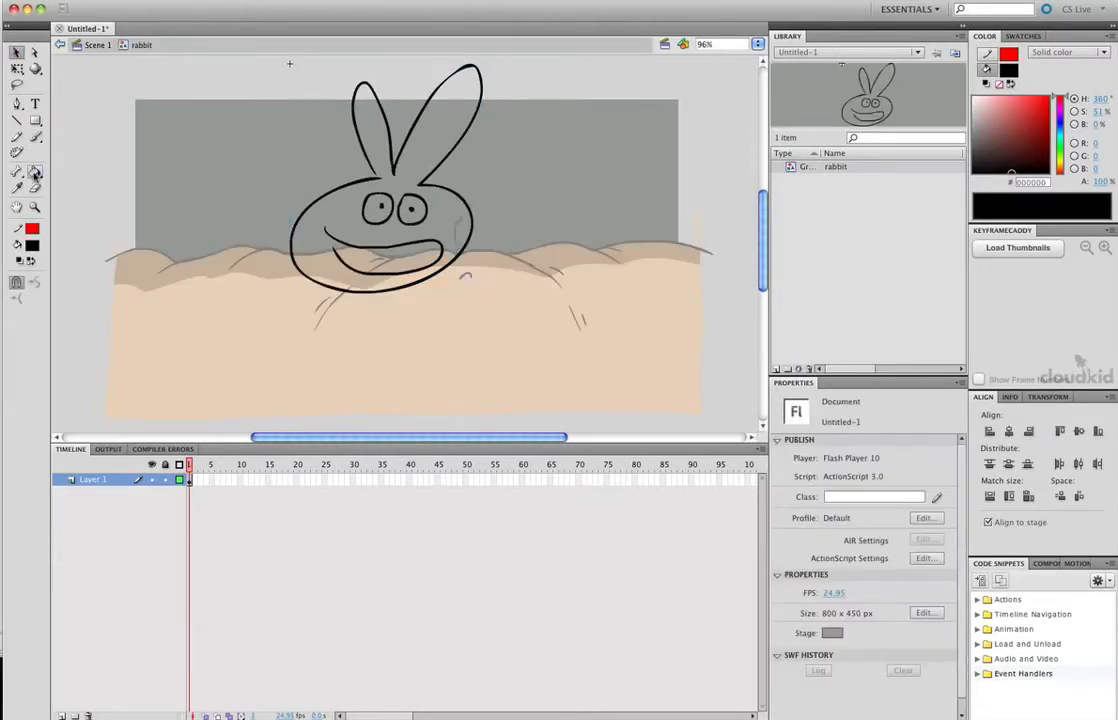
{"action": "left_click", "coordinate": [34, 172]}
{"action": "left_click", "coordinate": [32, 245]}
{"action": "left_click", "coordinate": [14, 296]}
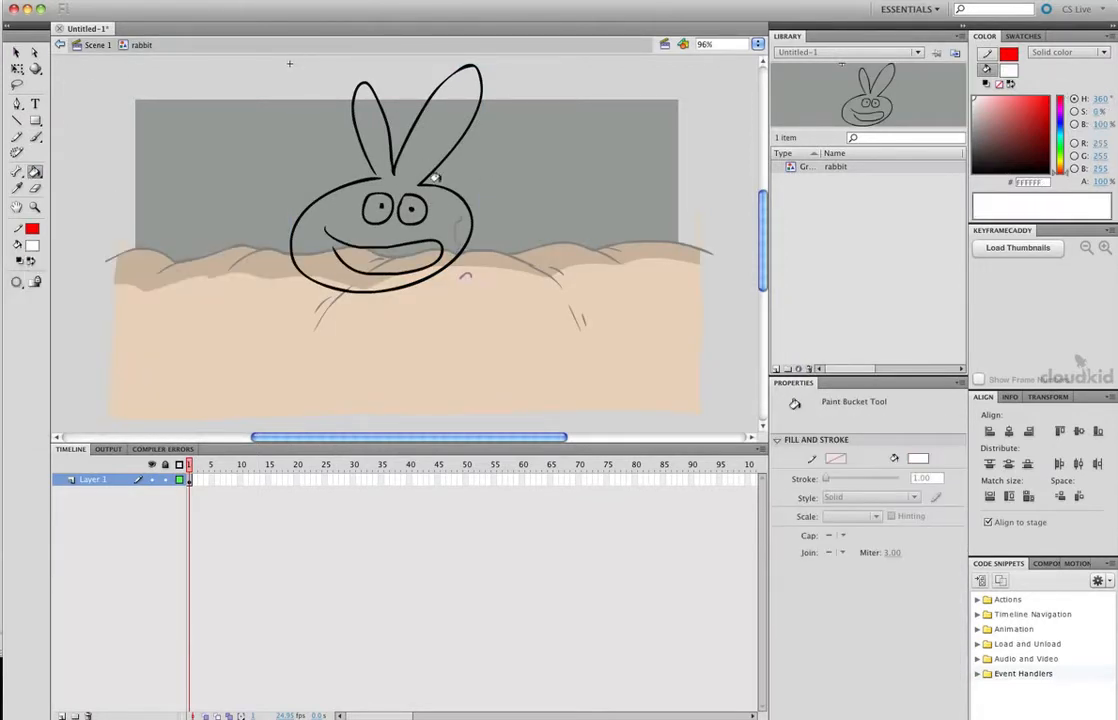
{"action": "left_click", "coordinate": [35, 137]}
{"action": "left_click", "coordinate": [17, 298]}
{"action": "left_click", "coordinate": [60, 295]}
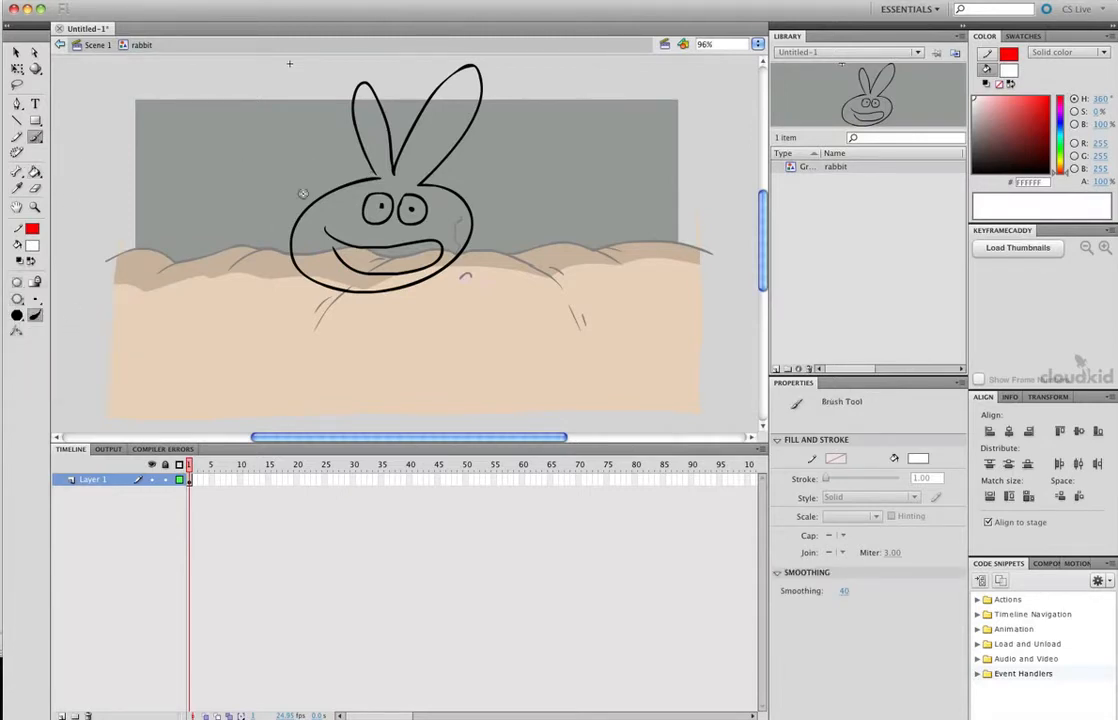
{"action": "left_click", "coordinate": [34, 172]}
{"action": "left_click", "coordinate": [402, 176]}
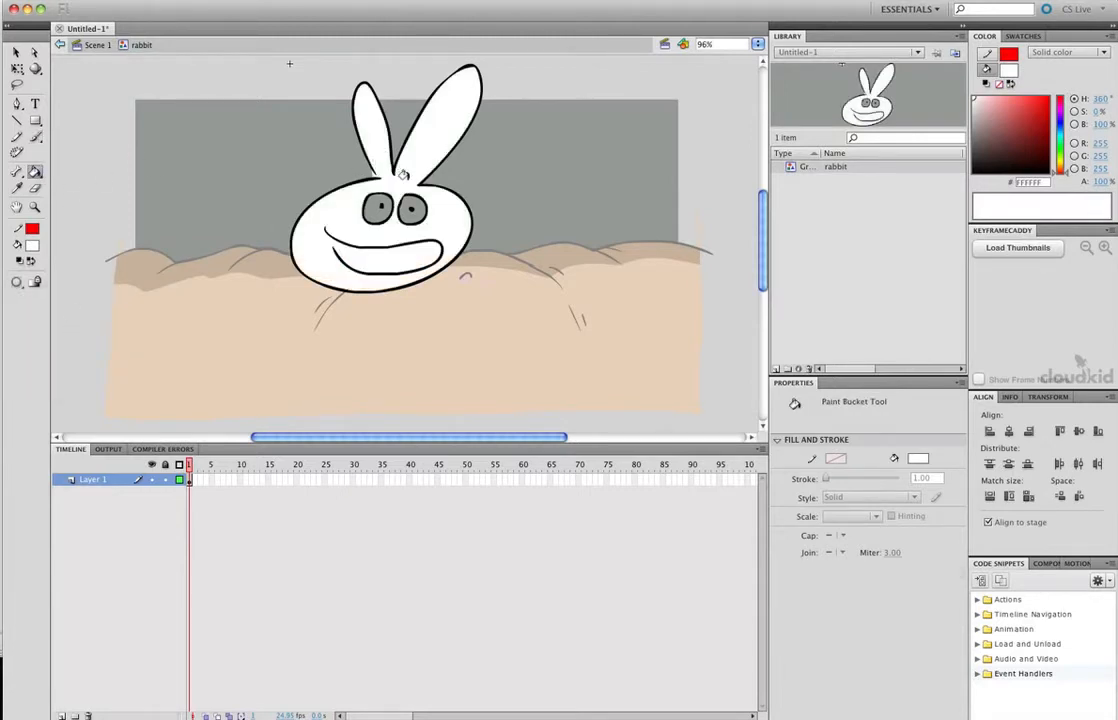
Step: Fill both of the rabbit's eyes with white and return to Scene 1
{"action": "left_click", "coordinate": [375, 203]}
{"action": "left_click", "coordinate": [420, 204]}
{"action": "left_click", "coordinate": [18, 53]}
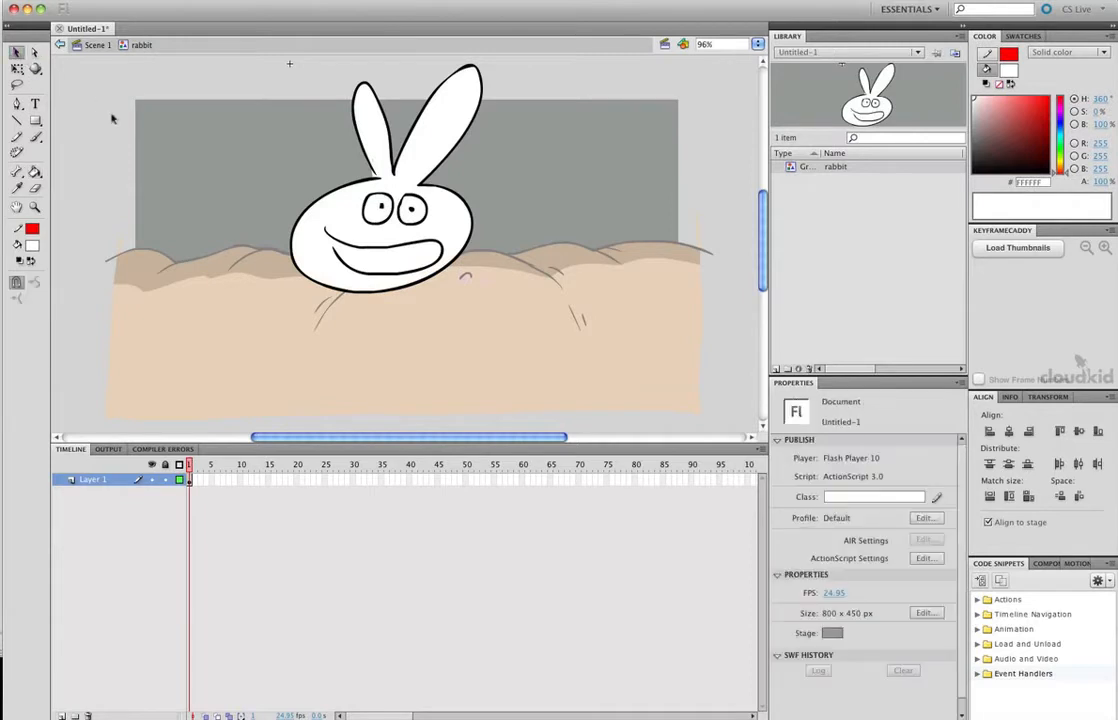
{"action": "double_click", "coordinate": [112, 119]}
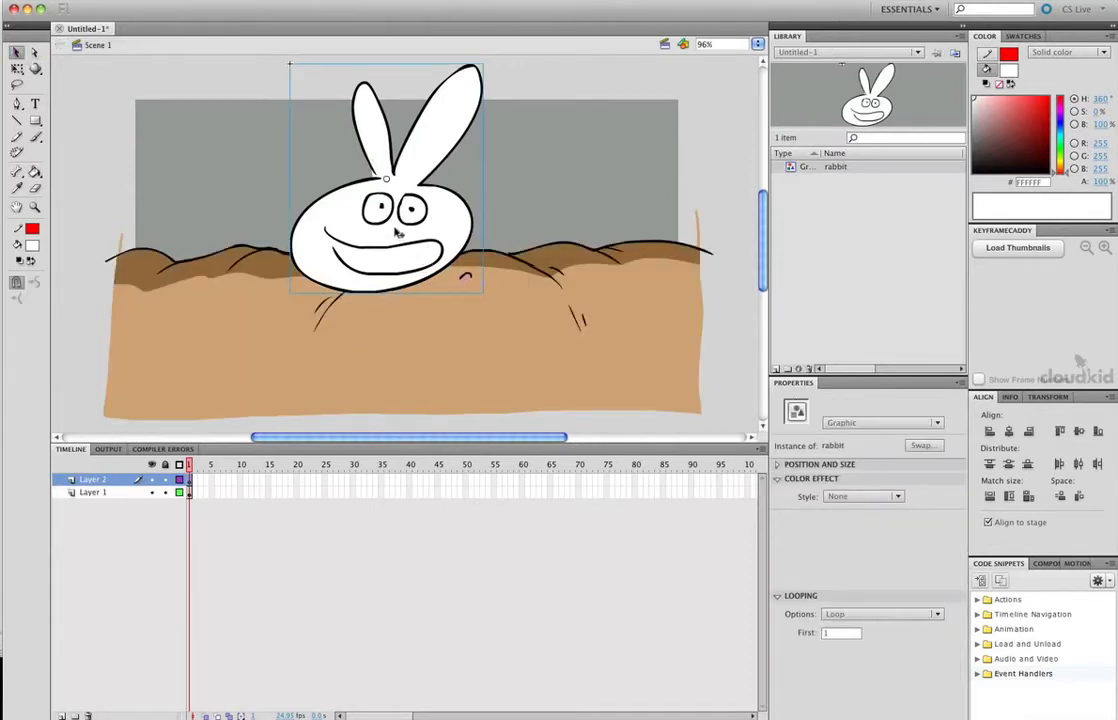
Step: Move the rabbit down over the ground and convert the ground artwork on Layer 1 to a graphic symbol named Ass
{"action": "left_click_drag", "start_coordinate": [397, 232], "coordinate": [425, 285]}
{"action": "left_click", "coordinate": [112, 493]}
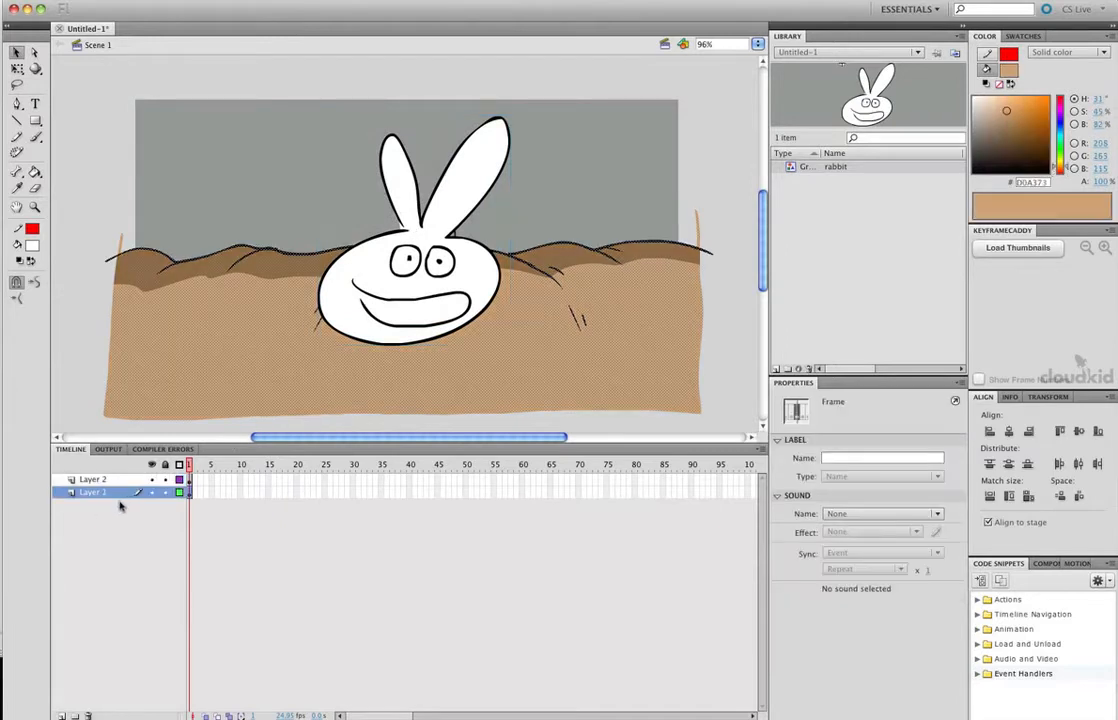
{"action": "key", "text": "F8"}
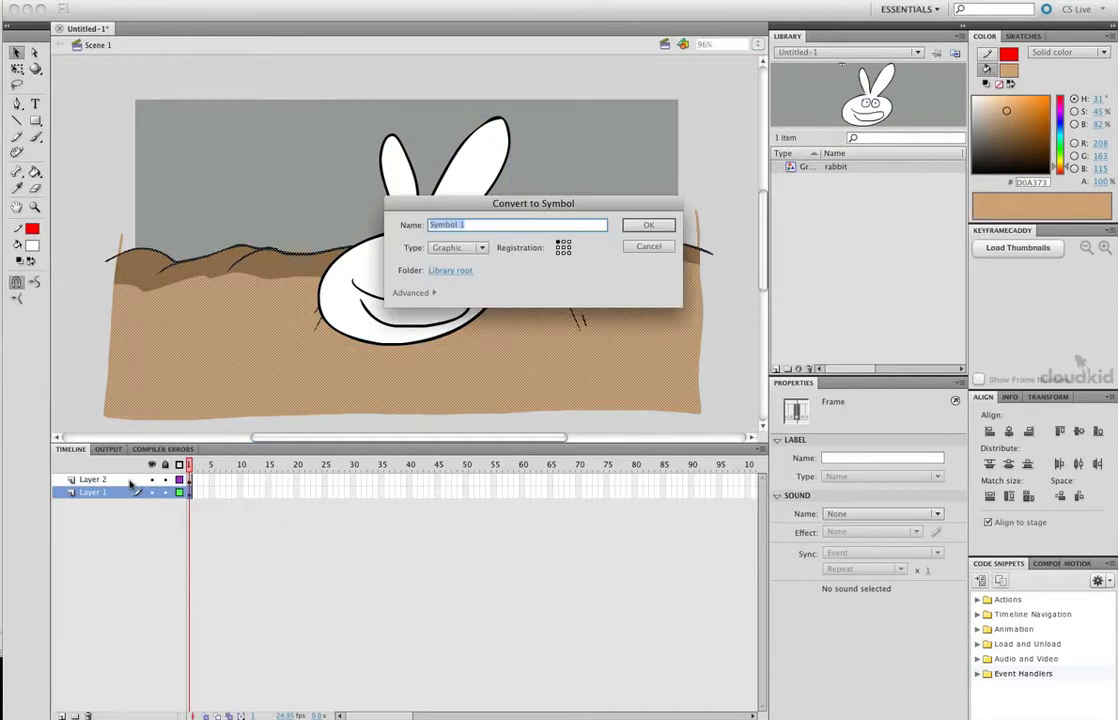
{"action": "type", "text": "Ass"}
{"action": "key", "text": "Return"}
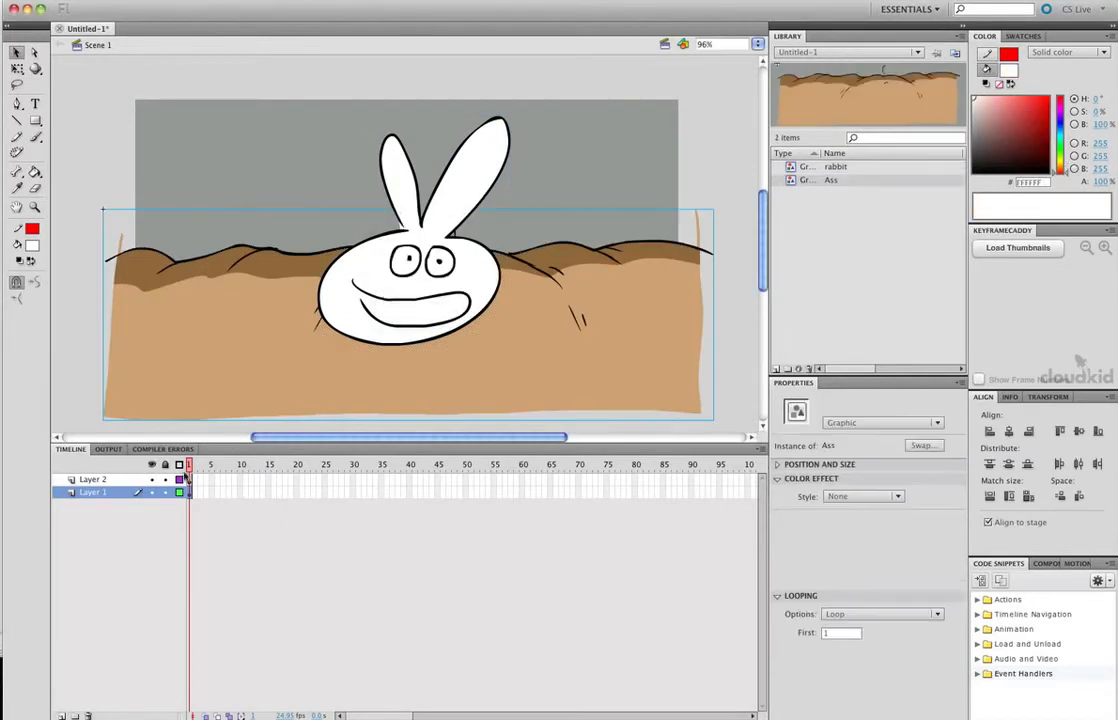
Step: Place Layer 2 below Layer 1 and move the rabbit behind the ridge near the ground's right end
{"action": "left_click", "coordinate": [116, 494]}
{"action": "left_click", "coordinate": [103, 481]}
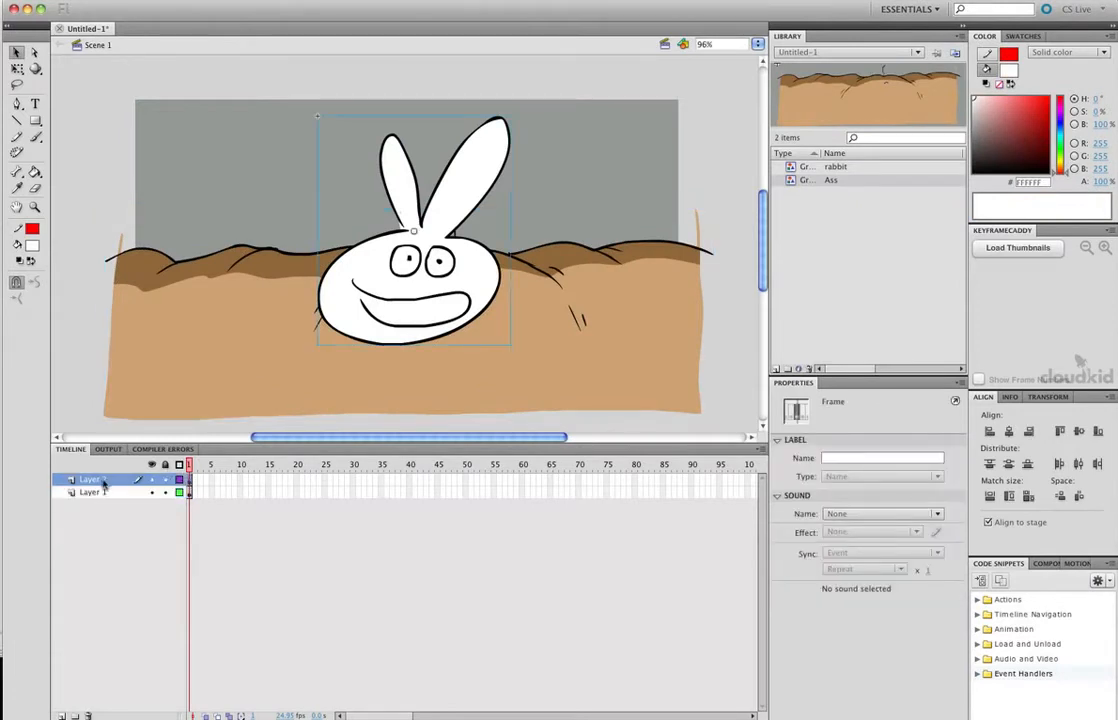
{"action": "left_click_drag", "start_coordinate": [105, 484], "coordinate": [110, 498]}
{"action": "left_click_drag", "start_coordinate": [455, 276], "coordinate": [620, 178]}
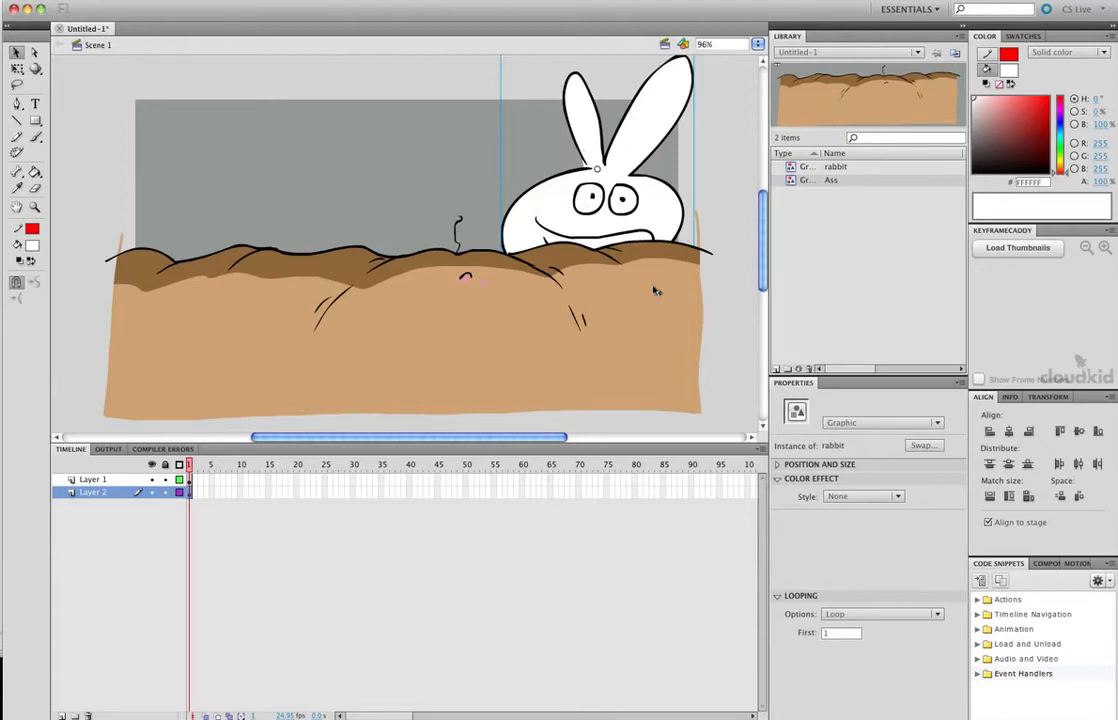
Step: Convert the rabbit instance to a graphic symbol named rabbit Bounce
{"action": "key", "text": "F8"}
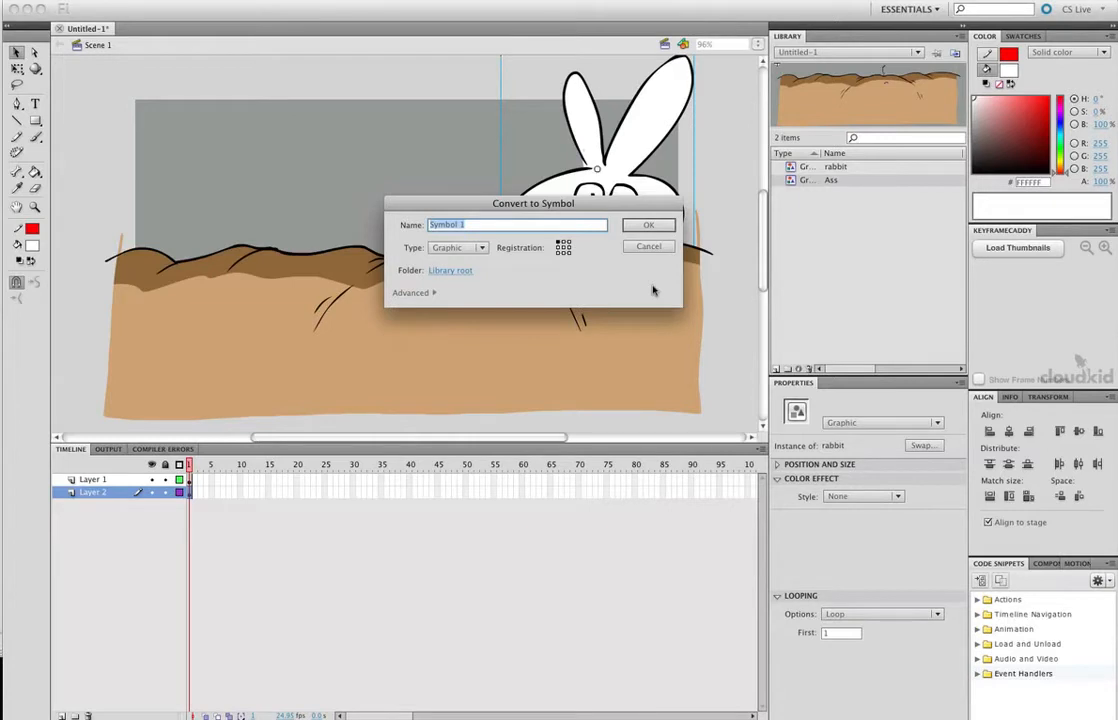
{"action": "type", "text": "Fa"}
{"action": "key", "text": "Return"}
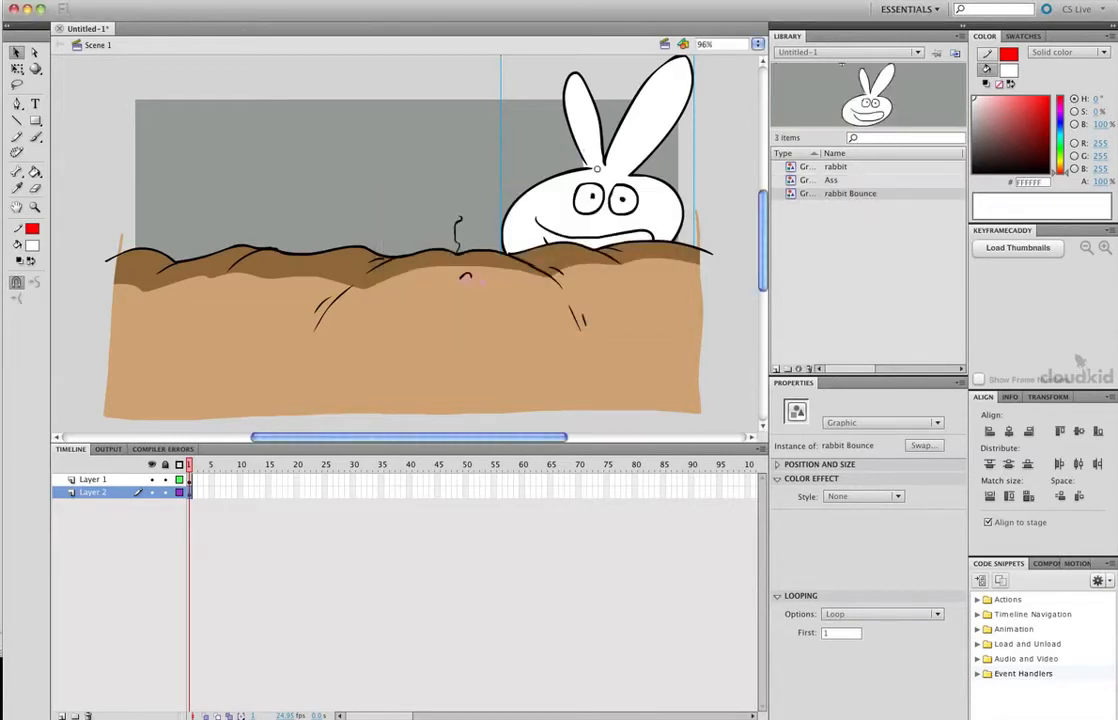
Step: Open the rabbit Bounce symbol for editing and move the rabbit down to just left of the ground's center
{"action": "double_click", "coordinate": [524, 176]}
{"action": "left_click_drag", "start_coordinate": [546, 191], "coordinate": [412, 323]}
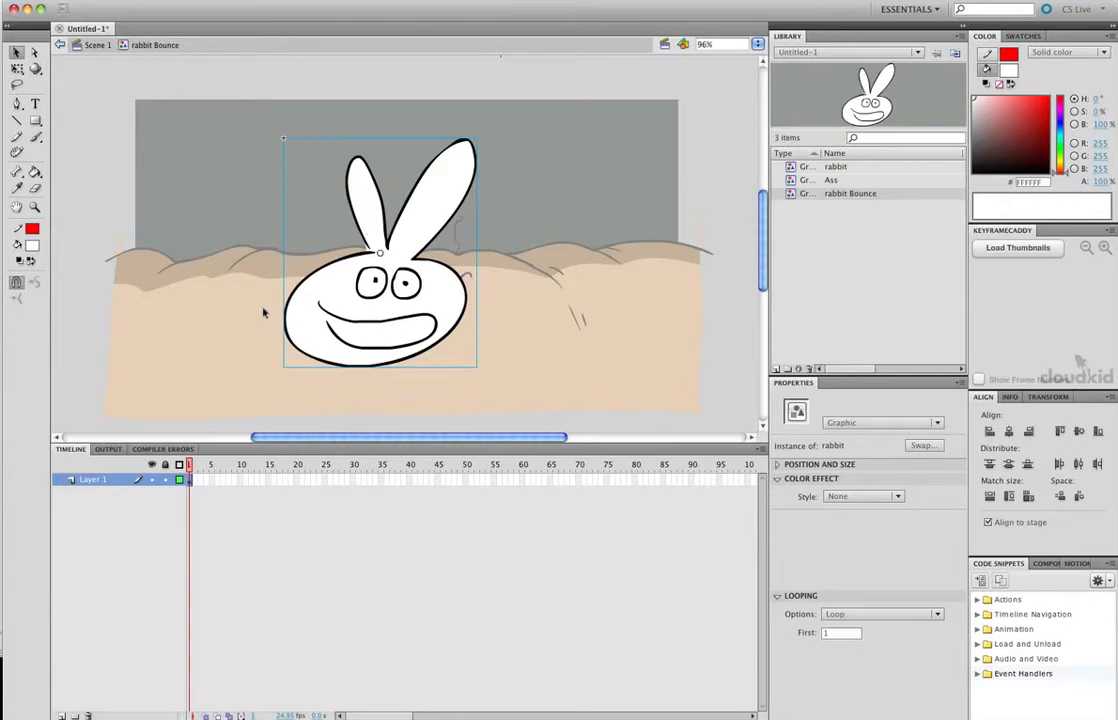
{"action": "key", "text": "period"}
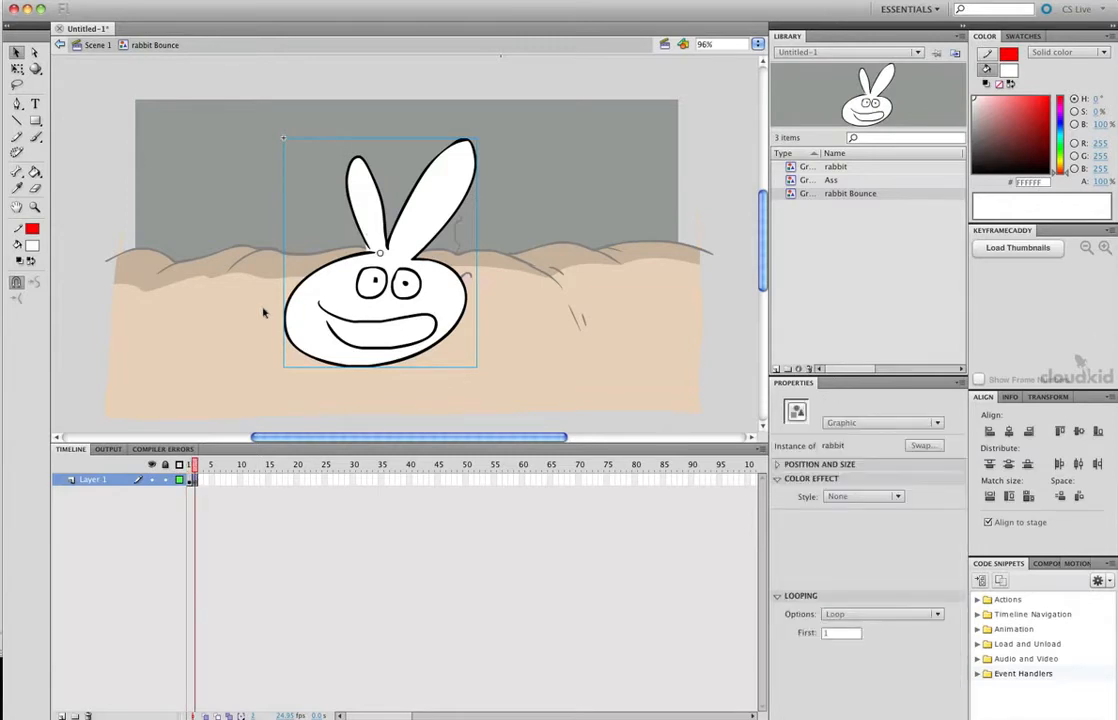
{"action": "key", "text": "comma"}
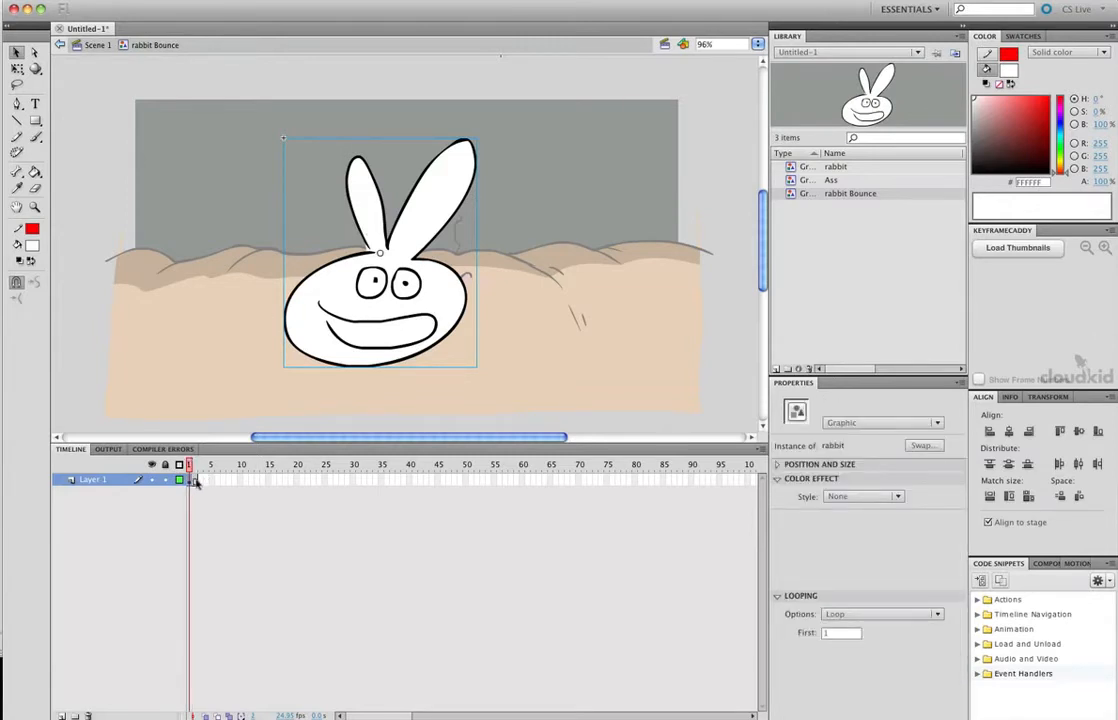
Step: Extend Layer 1 of rabbit Bounce to frame 21 and insert a keyframe at frame 10
{"action": "left_click", "coordinate": [195, 480]}
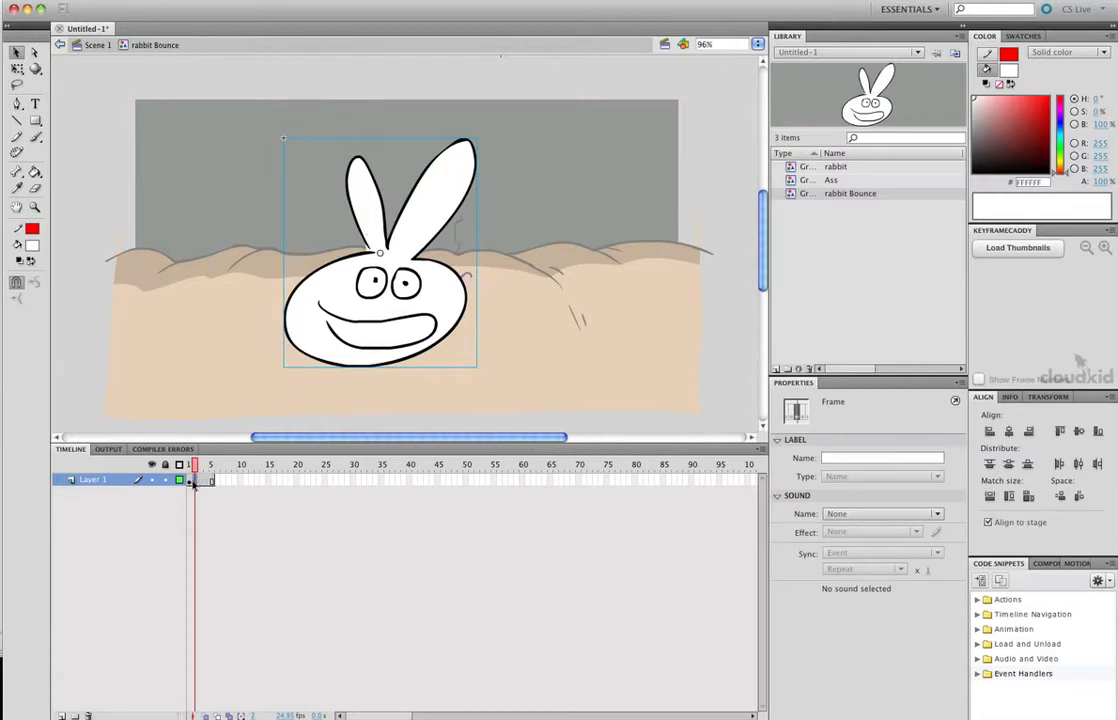
{"action": "left_click_drag", "start_coordinate": [191, 482], "coordinate": [322, 485]}
{"action": "key", "text": "F5"}
{"action": "key", "text": "F5"}
{"action": "key", "text": "F5"}
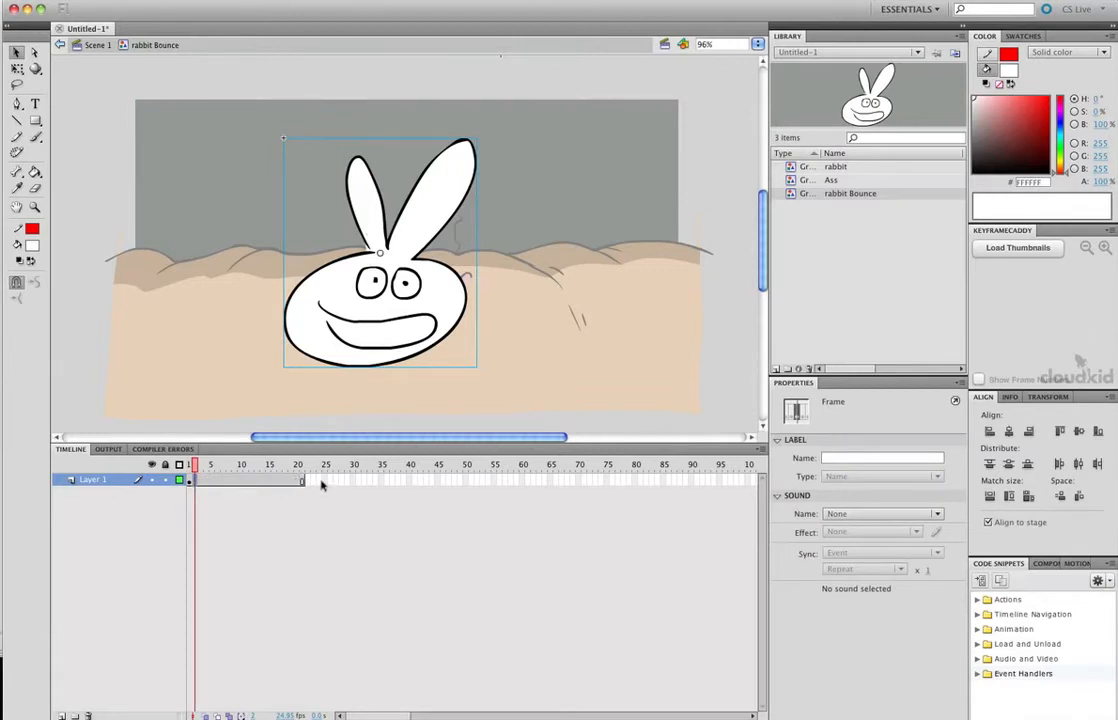
{"action": "left_click", "coordinate": [241, 474]}
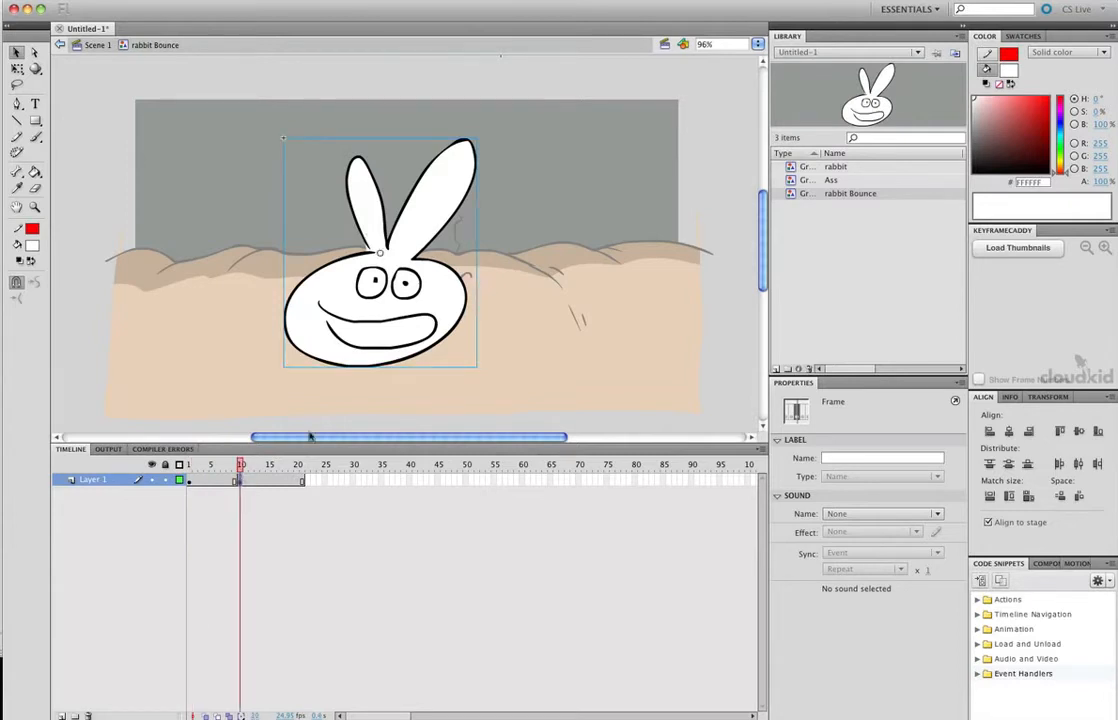
{"action": "left_click", "coordinate": [302, 483]}
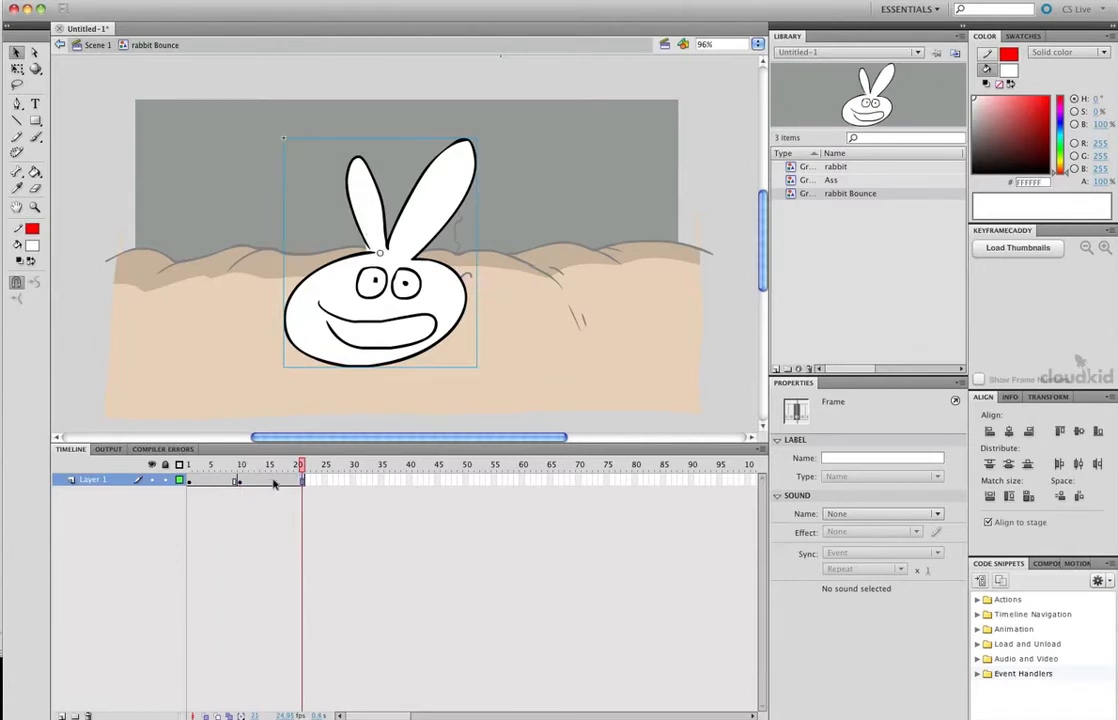
Step: Insert a blank keyframe at frame 16 of Layer 1 and undo it
{"action": "left_click", "coordinate": [275, 483]}
{"action": "key", "text": "F7"}
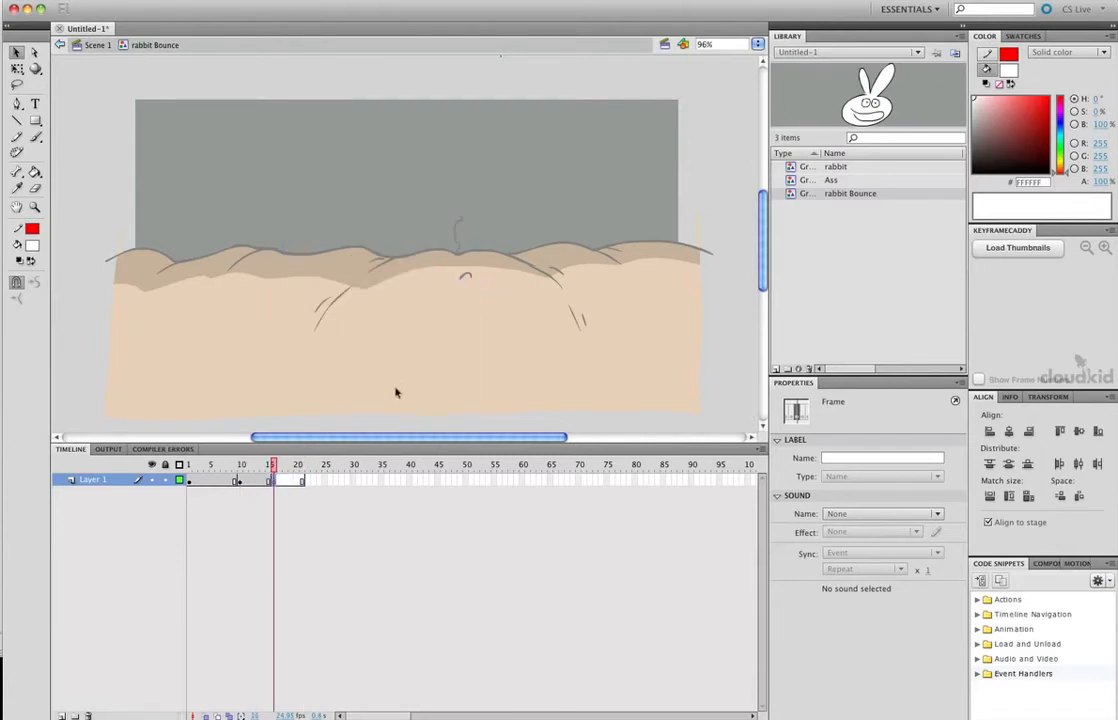
{"action": "key", "text": "ctrl+shift+v"}
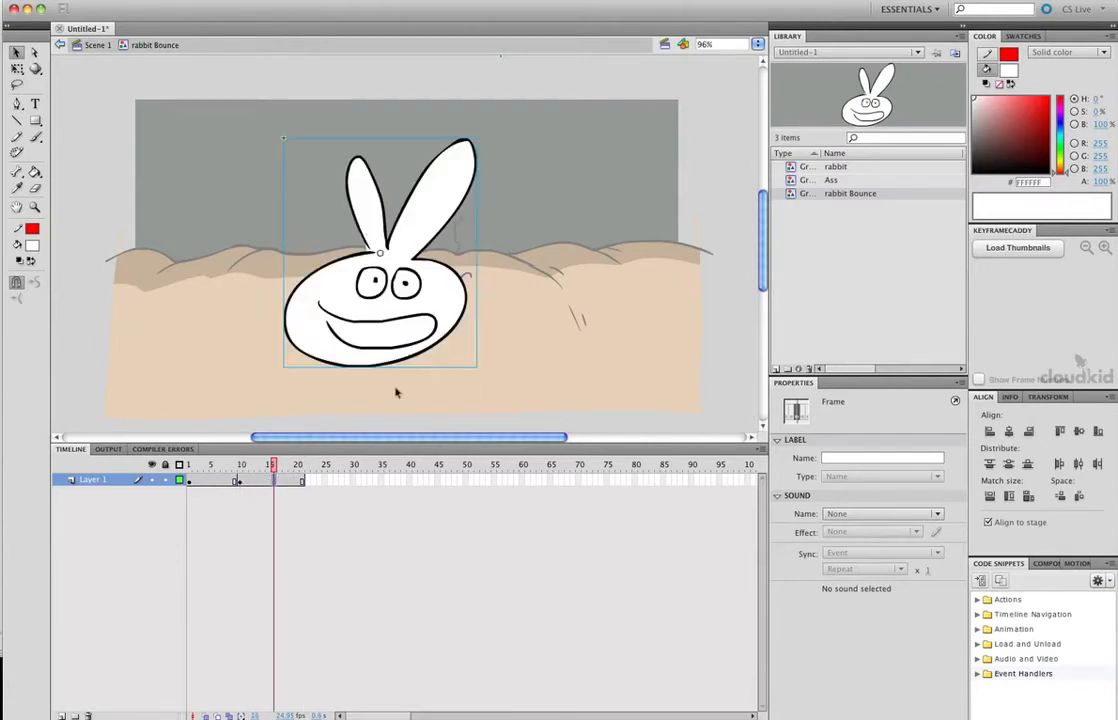
Step: Remove the surplus frames at the end of Layer 1 and insert a keyframe at frame 20
{"action": "left_click", "coordinate": [301, 481]}
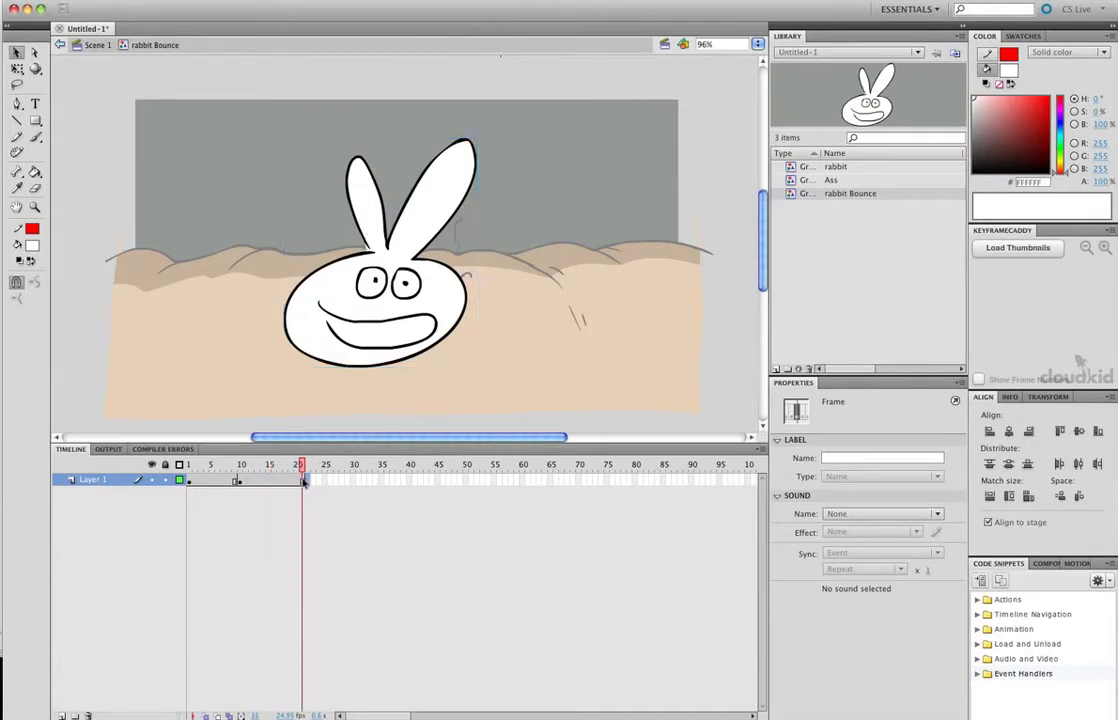
{"action": "right_click", "coordinate": [303, 482]}
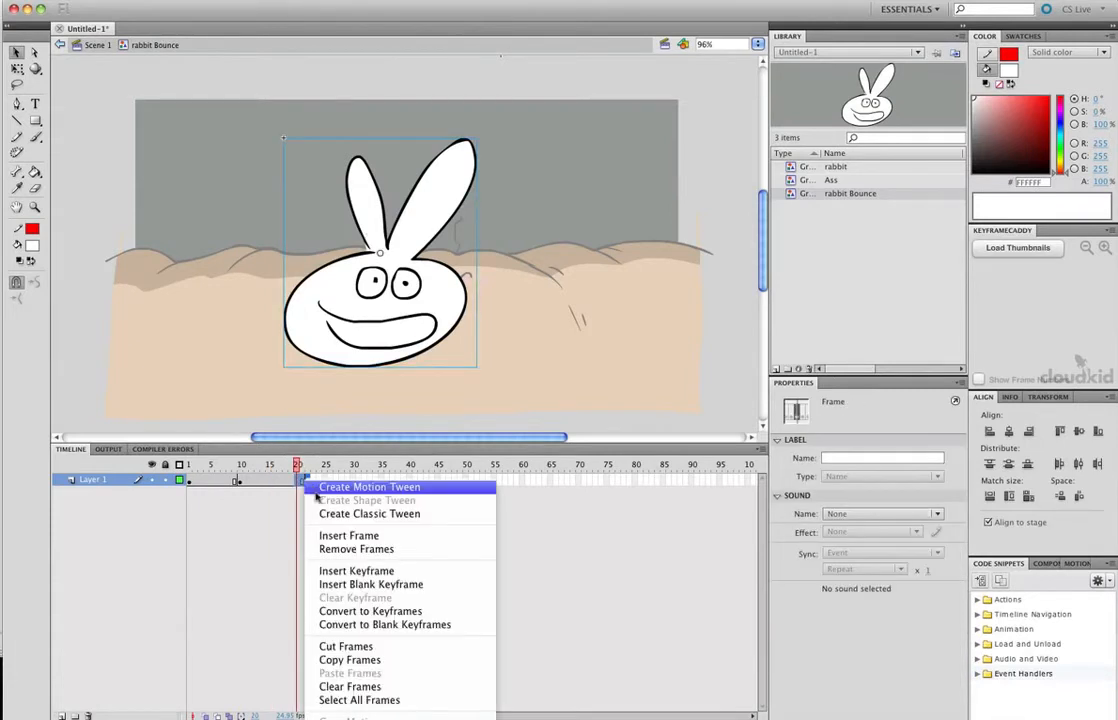
{"action": "left_click", "coordinate": [353, 548]}
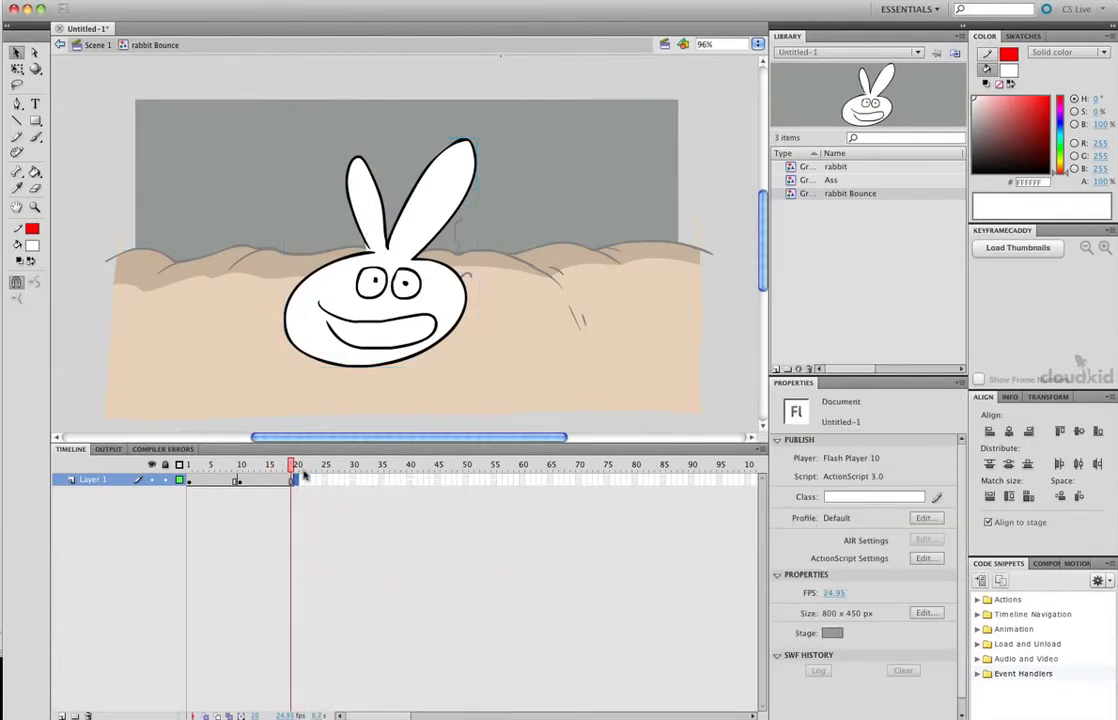
{"action": "key", "text": "F6"}
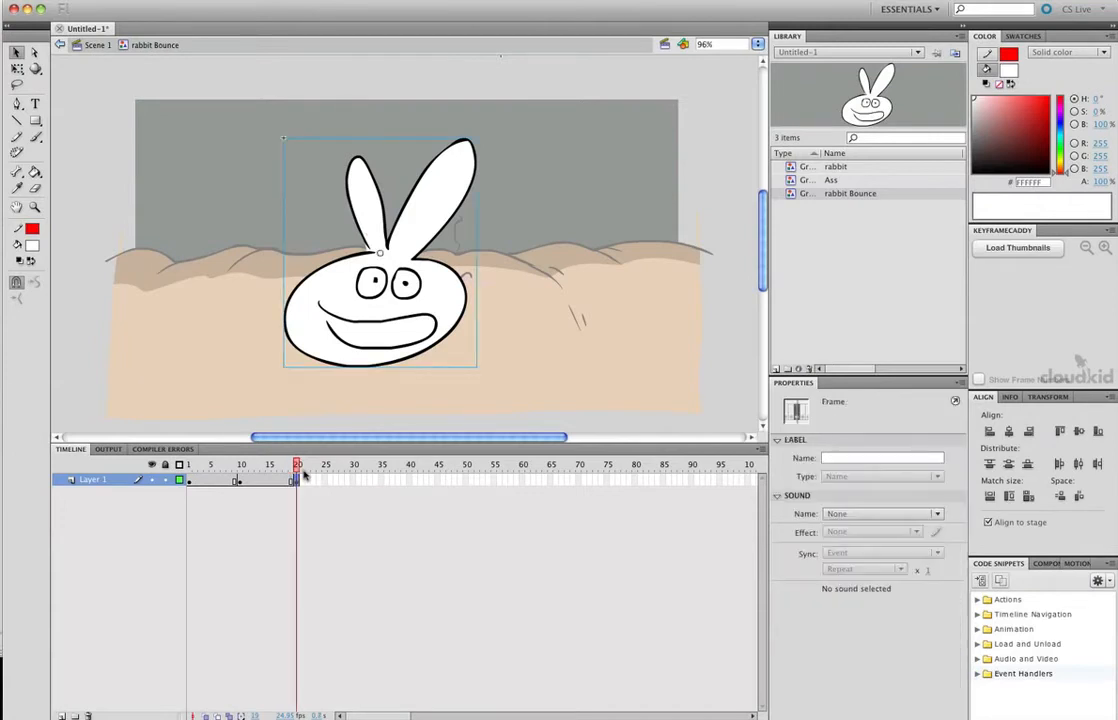
Step: Move the rabbit straight up above the ridge in the keyframe span starting at frame 10
{"action": "left_click_drag", "start_coordinate": [271, 466], "coordinate": [241, 467]}
{"action": "left_click", "coordinate": [249, 480]}
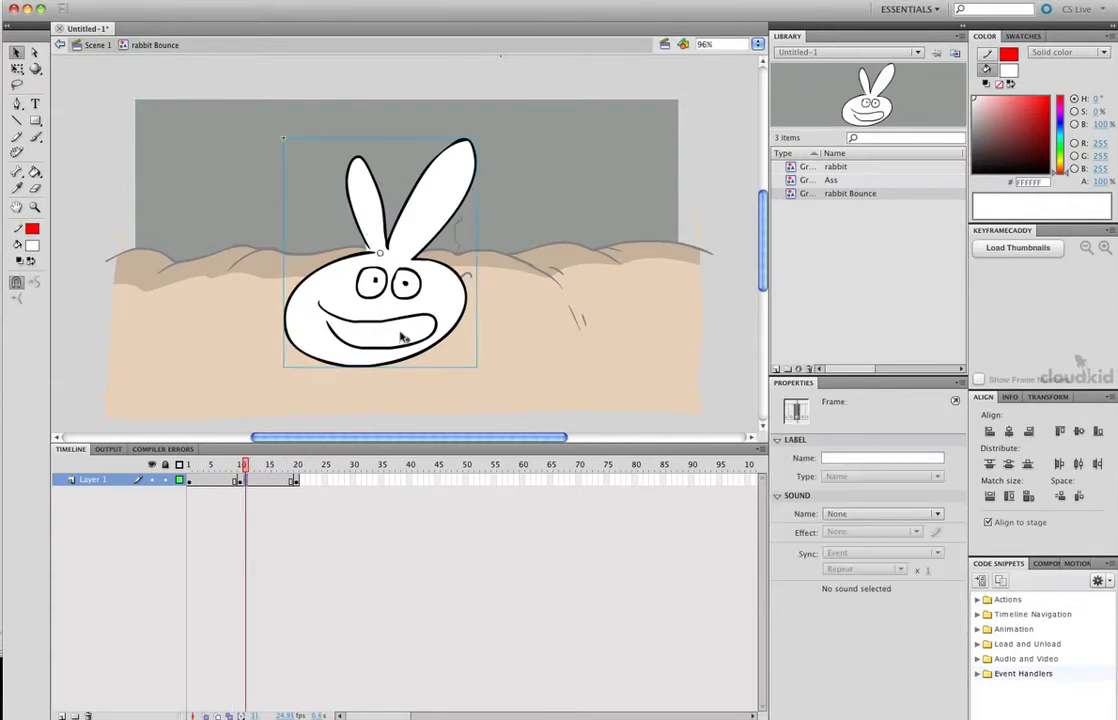
{"action": "left_click_drag", "start_coordinate": [400, 324], "coordinate": [400, 234]}
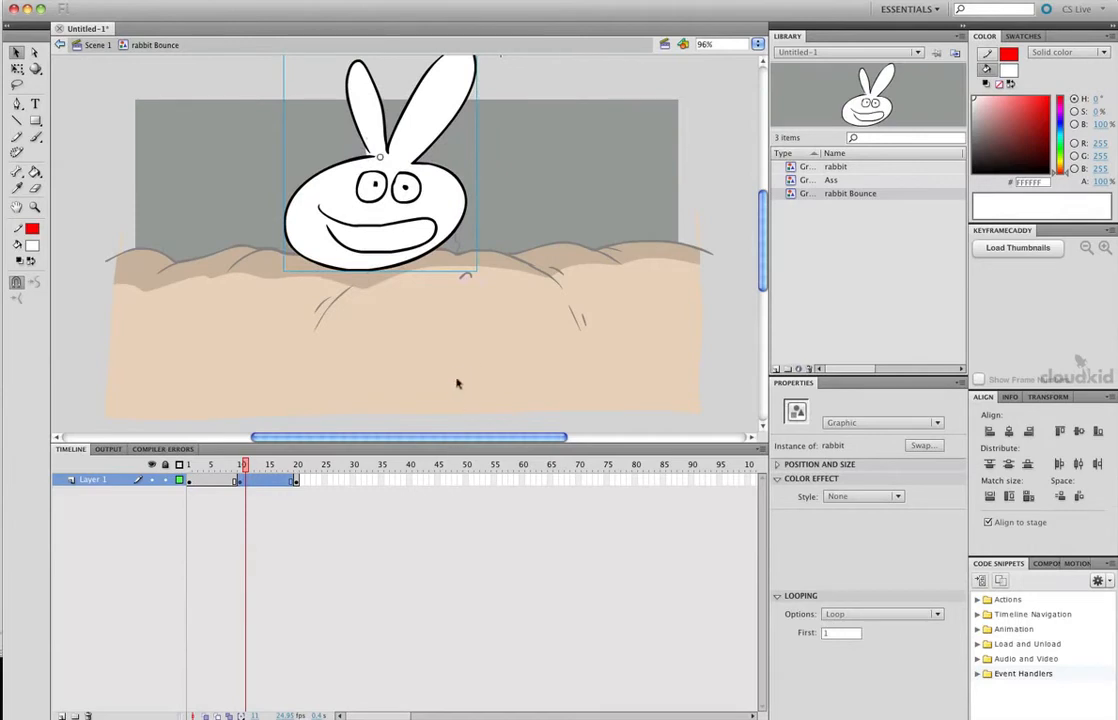
Step: Create classic tweens across the keyframe spans from frames 1 to 10 and 10 to 20 of Layer 1 in rabbit Bounce
{"action": "left_click_drag", "start_coordinate": [248, 467], "coordinate": [205, 516]}
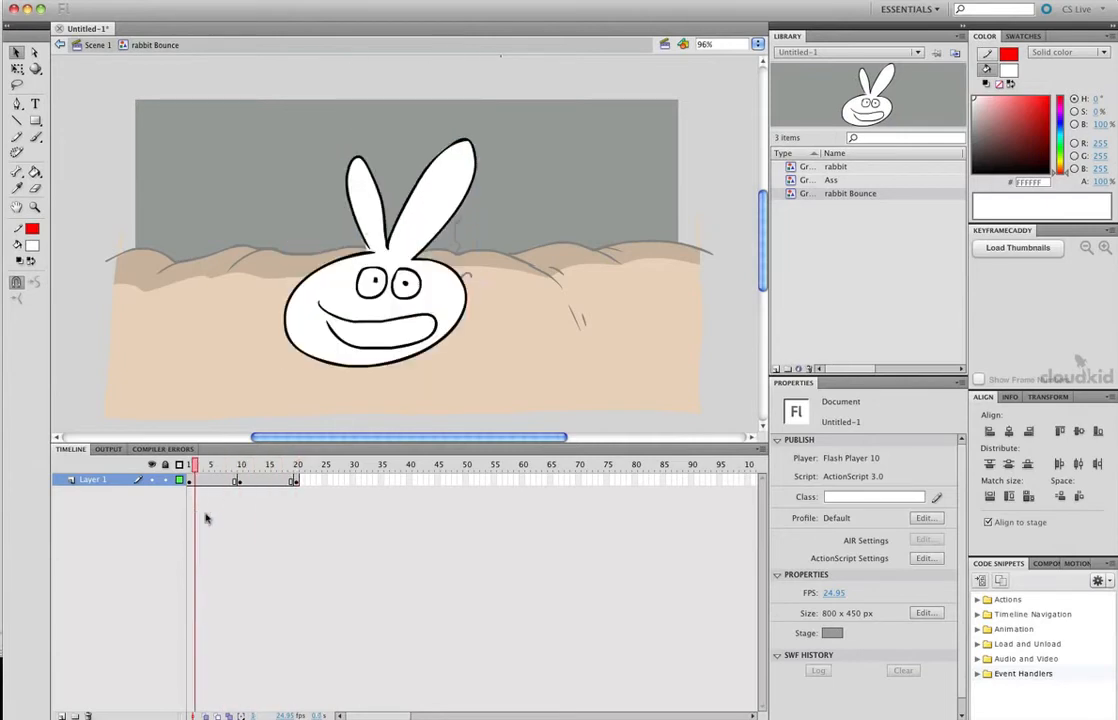
{"action": "left_click", "coordinate": [294, 481]}
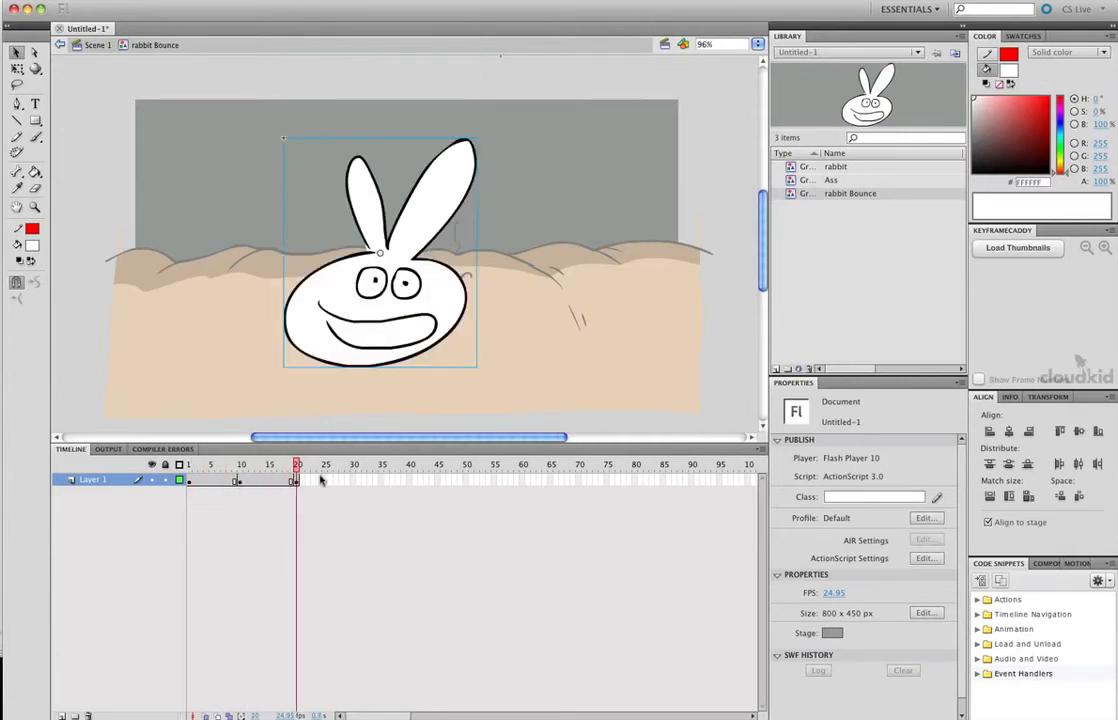
{"action": "left_click_drag", "start_coordinate": [319, 473], "coordinate": [294, 481]}
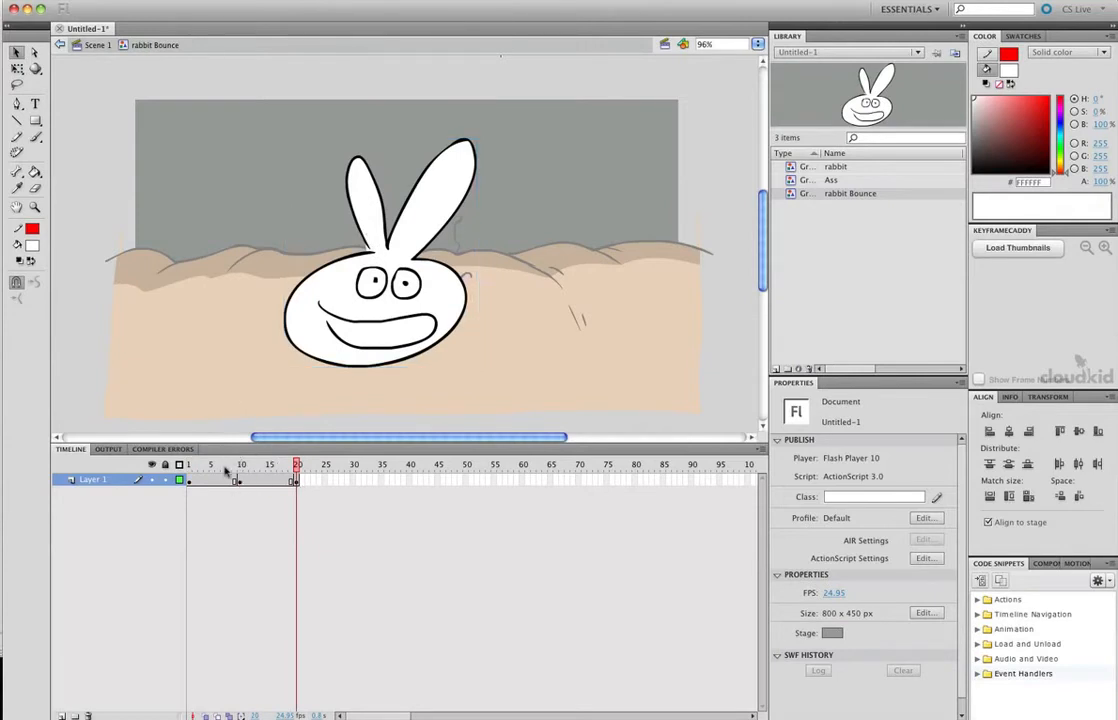
{"action": "left_click_drag", "start_coordinate": [218, 480], "coordinate": [268, 480]}
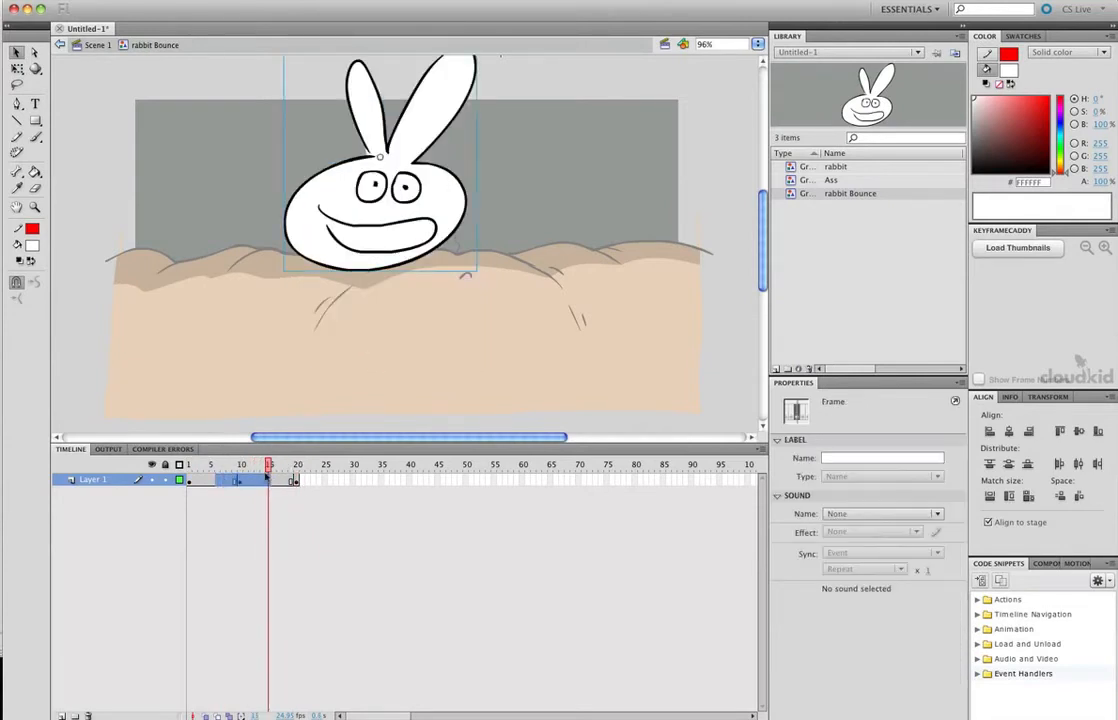
{"action": "right_click", "coordinate": [256, 484]}
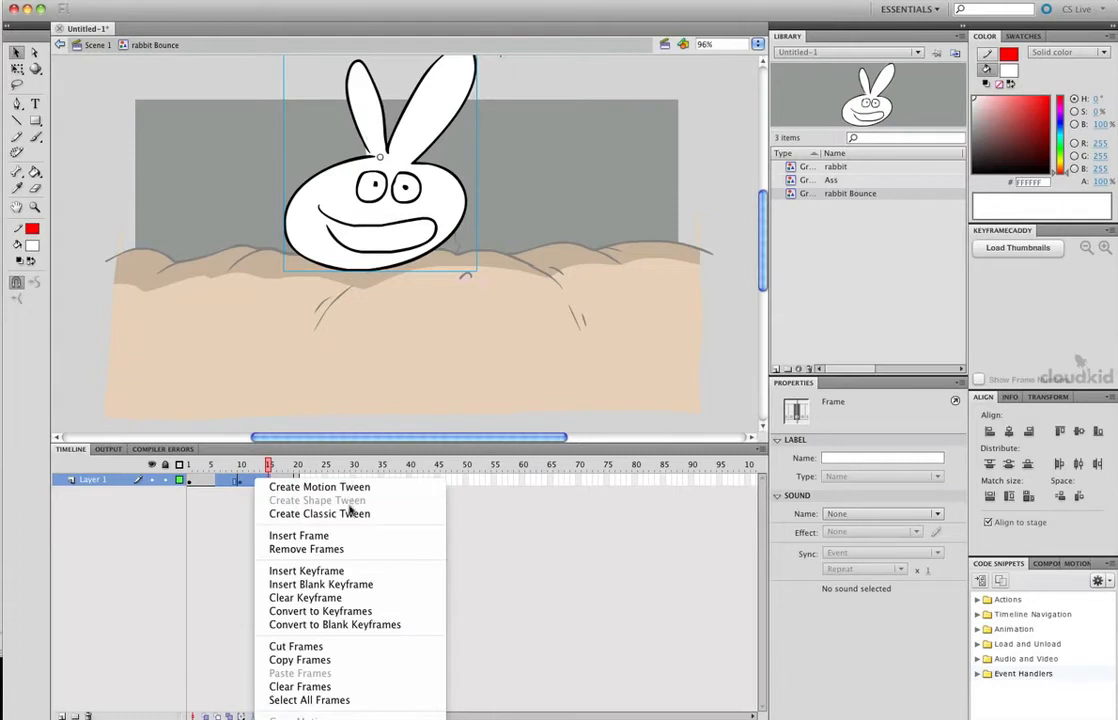
{"action": "left_click", "coordinate": [340, 513]}
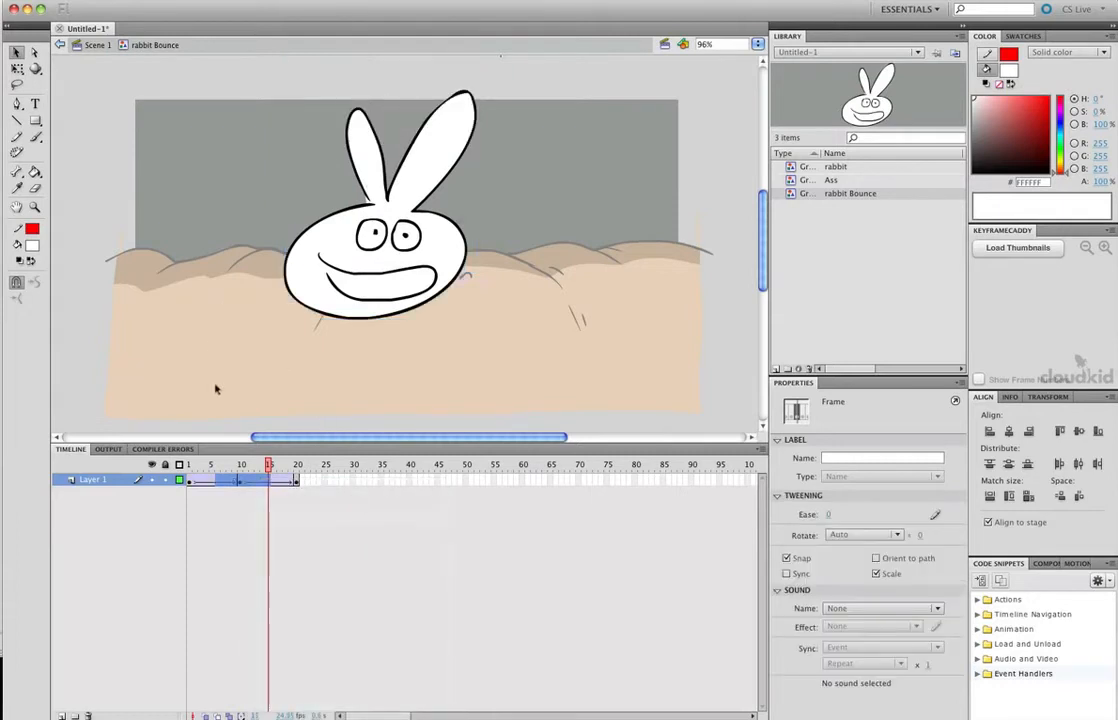
Step: Preview the bounce and set the ease of the first tween on Layer 1 to 100 out
{"action": "left_click_drag", "start_coordinate": [239, 467], "coordinate": [349, 473]}
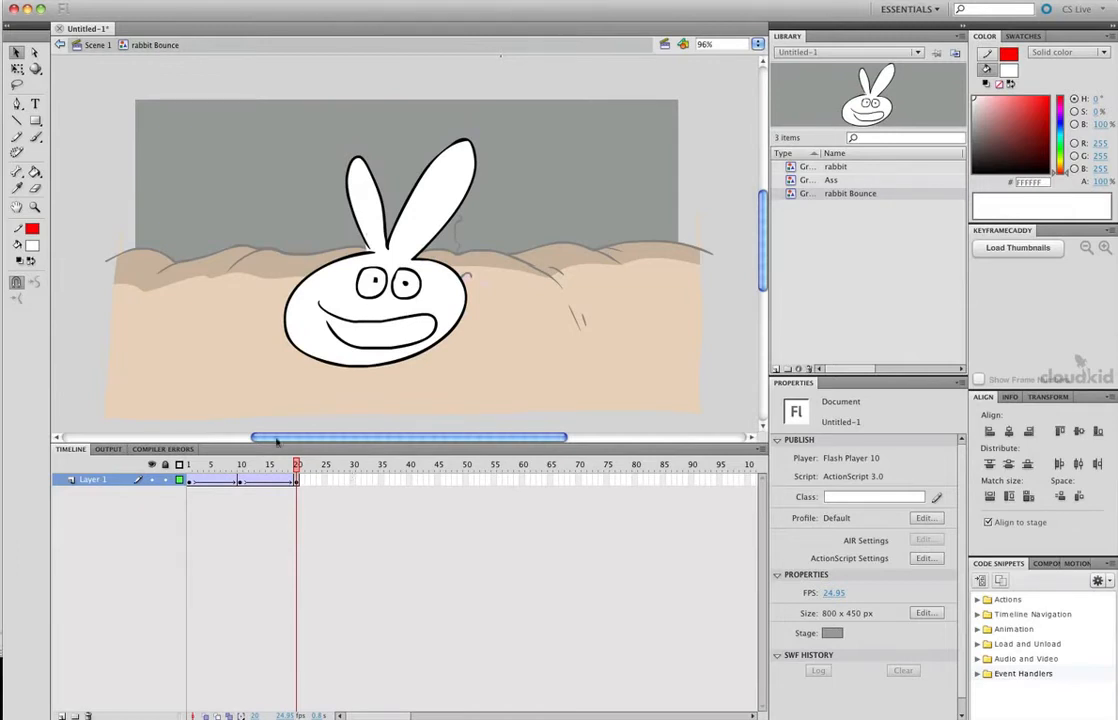
{"action": "left_click_drag", "start_coordinate": [231, 466], "coordinate": [270, 466]}
{"action": "left_click", "coordinate": [220, 470]}
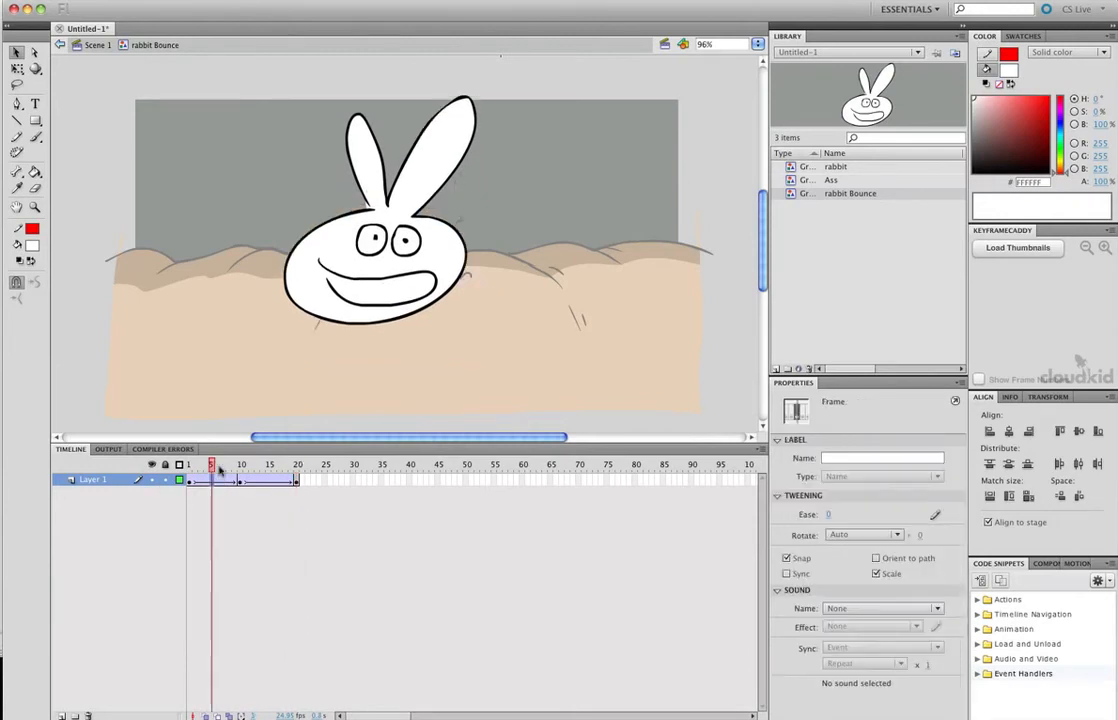
{"action": "left_click_drag", "start_coordinate": [827, 517], "coordinate": [972, 511]}
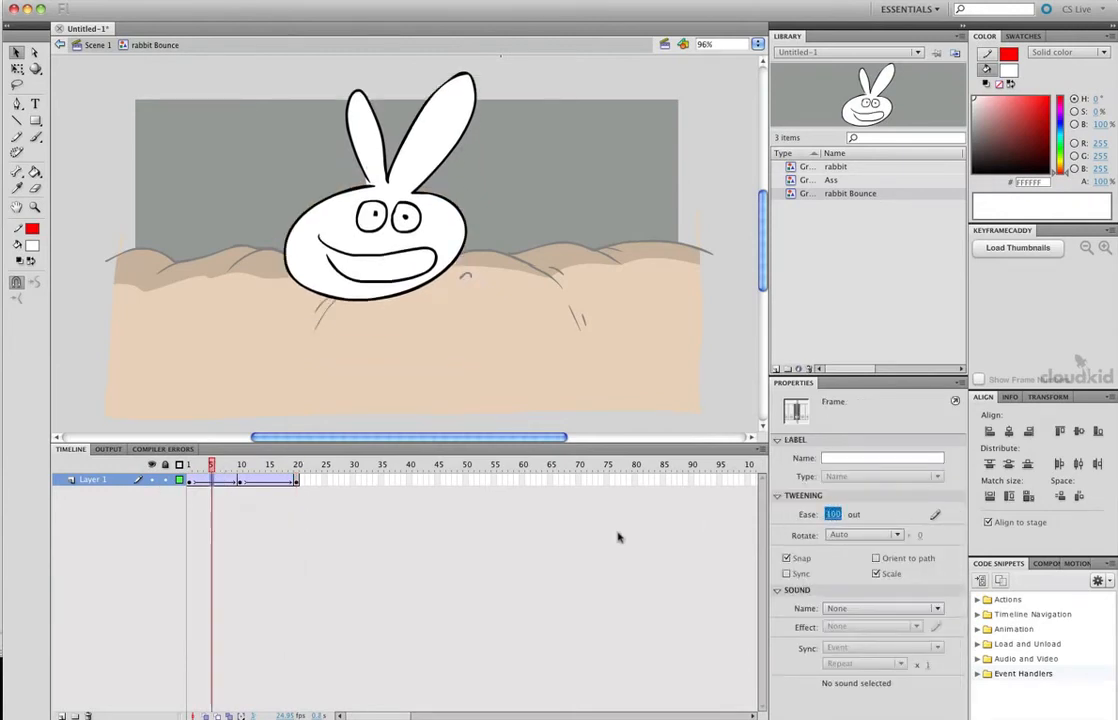
Step: Set the ease of the second tween on Layer 1 to -100 and play the bounce
{"action": "left_click", "coordinate": [279, 479]}
{"action": "left_click_drag", "start_coordinate": [829, 516], "coordinate": [404, 581]}
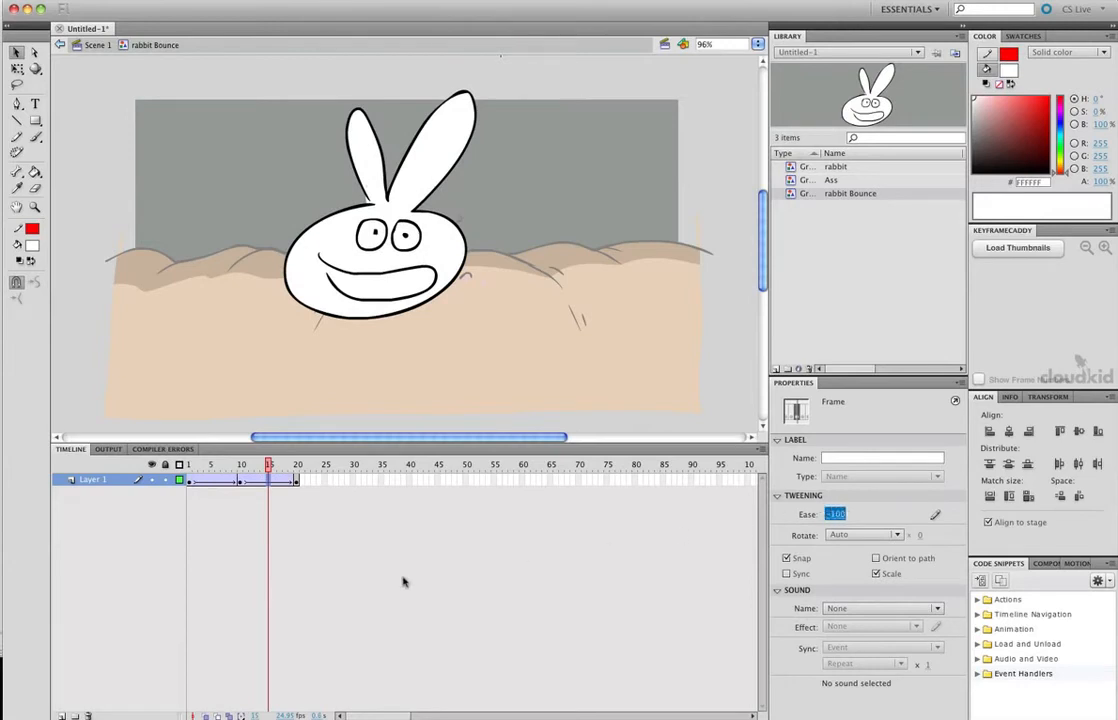
{"action": "key", "text": "Return"}
{"action": "left_click", "coordinate": [140, 567]}
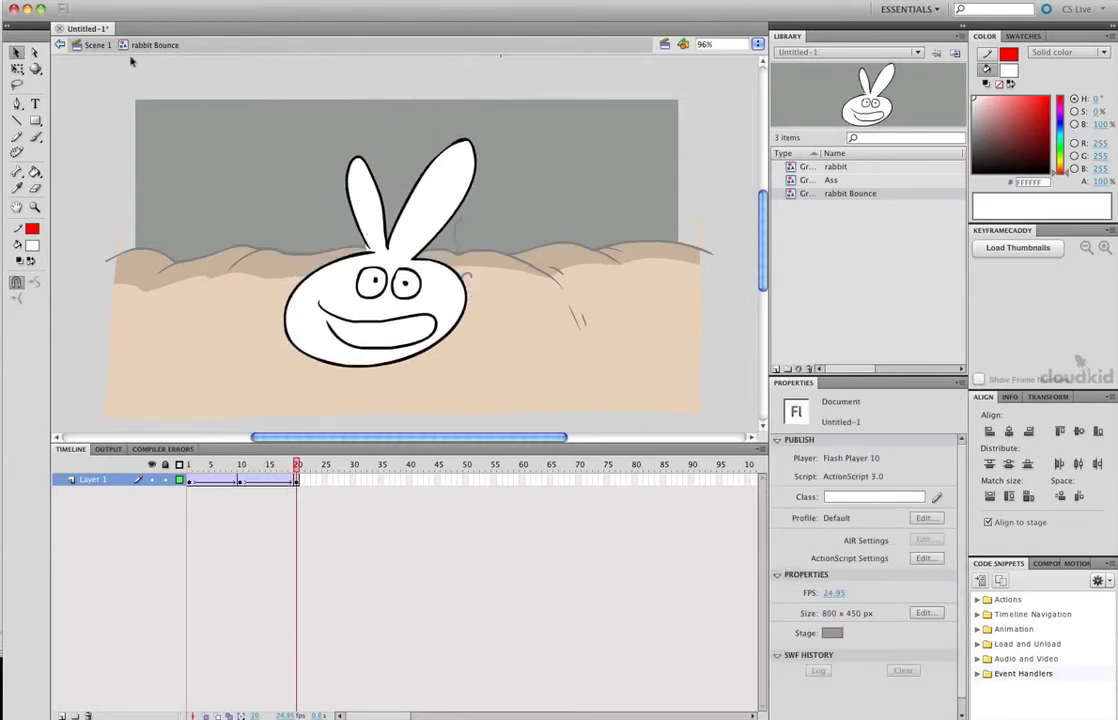
Step: Return to Scene 1, extend both layers to frame 83 and play the timeline
{"action": "left_click", "coordinate": [96, 44]}
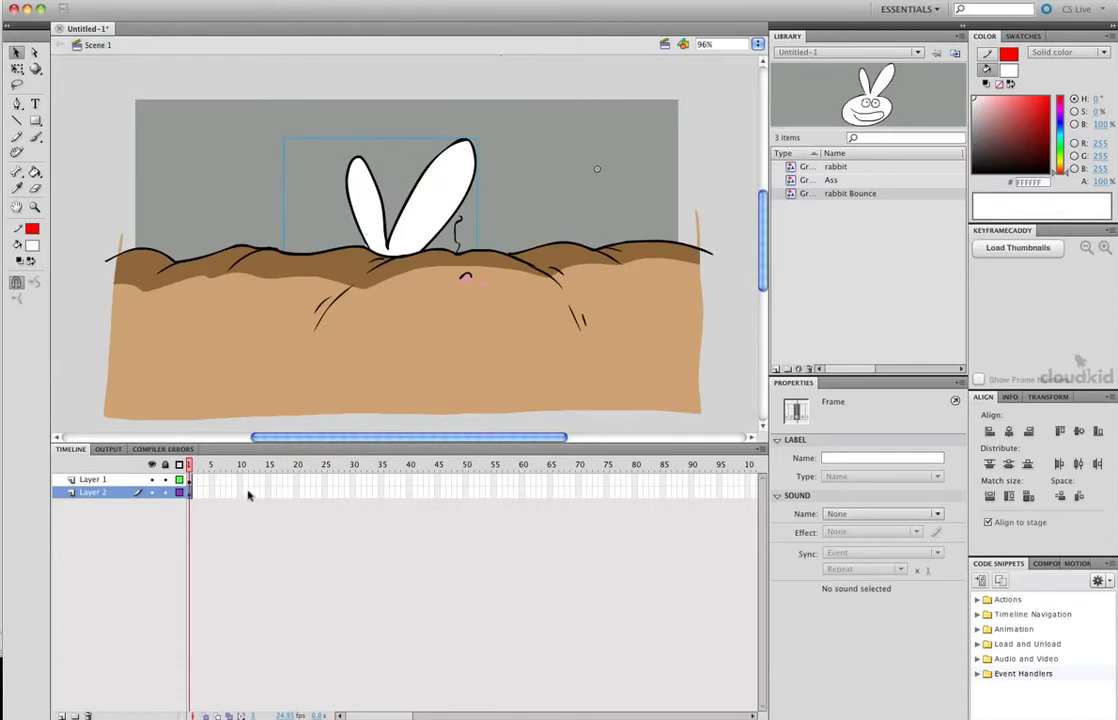
{"action": "left_click_drag", "start_coordinate": [248, 495], "coordinate": [648, 460]}
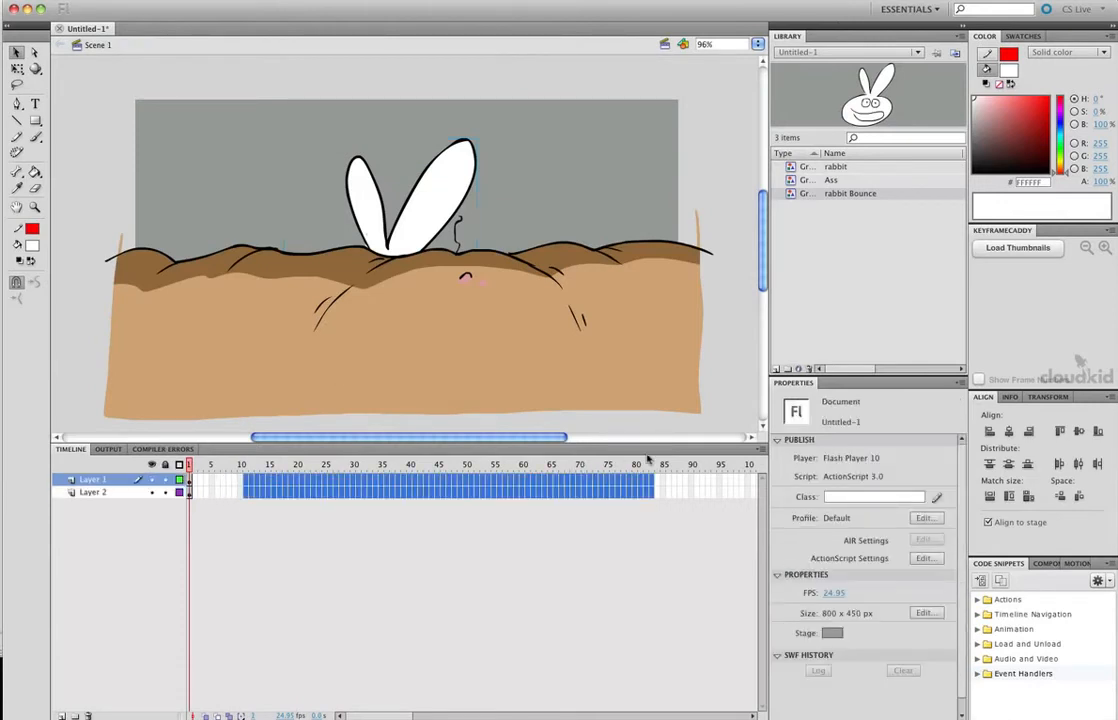
{"action": "key", "text": "F5"}
{"action": "left_click_drag", "start_coordinate": [236, 468], "coordinate": [157, 474]}
{"action": "key", "text": "Return"}
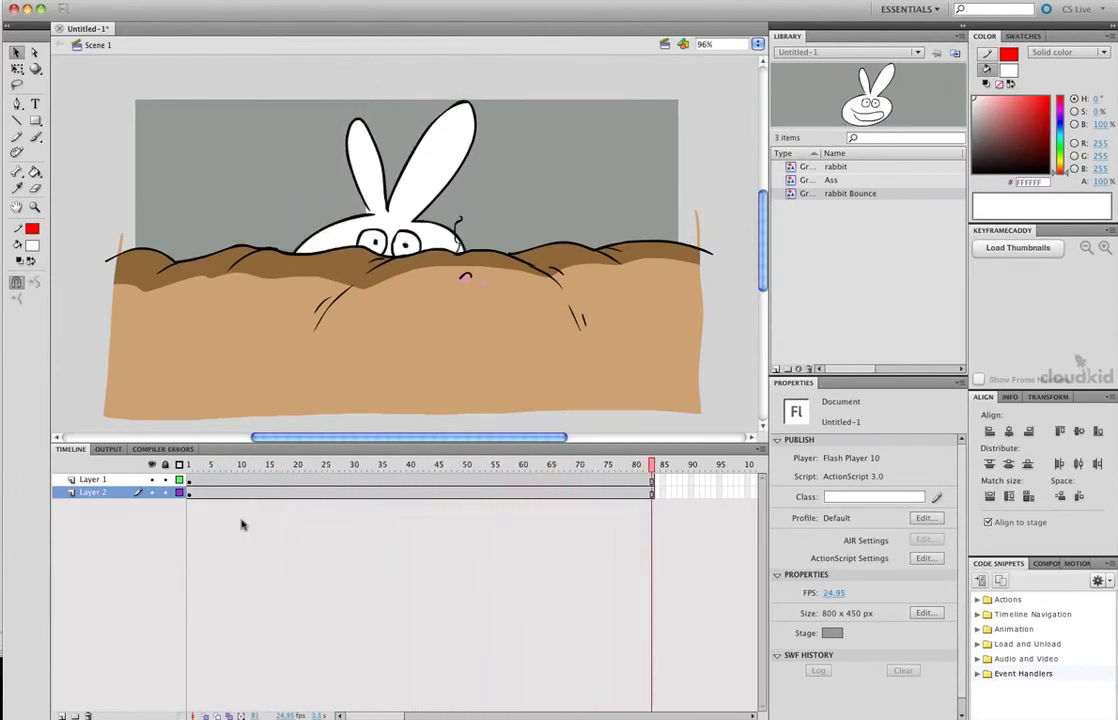
Step: Hide Layer 1 and scrub through the first 20 frames to examine how the rabbit's bounce loops
{"action": "left_click_drag", "start_coordinate": [328, 465], "coordinate": [152, 524]}
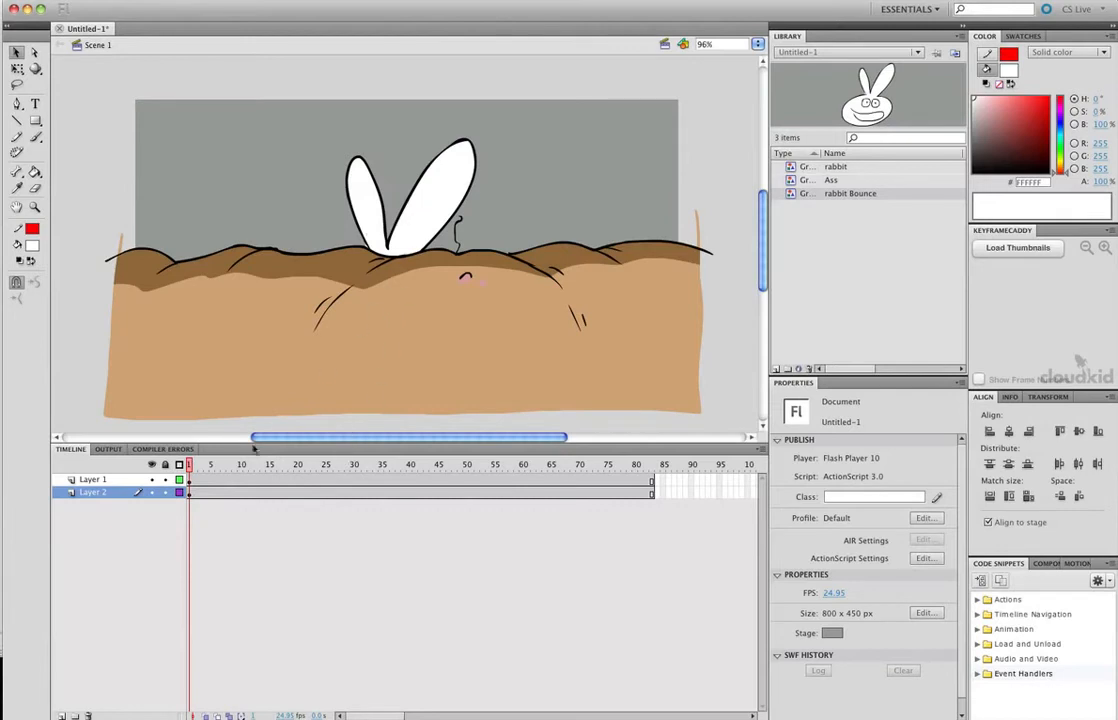
{"action": "left_click", "coordinate": [151, 479]}
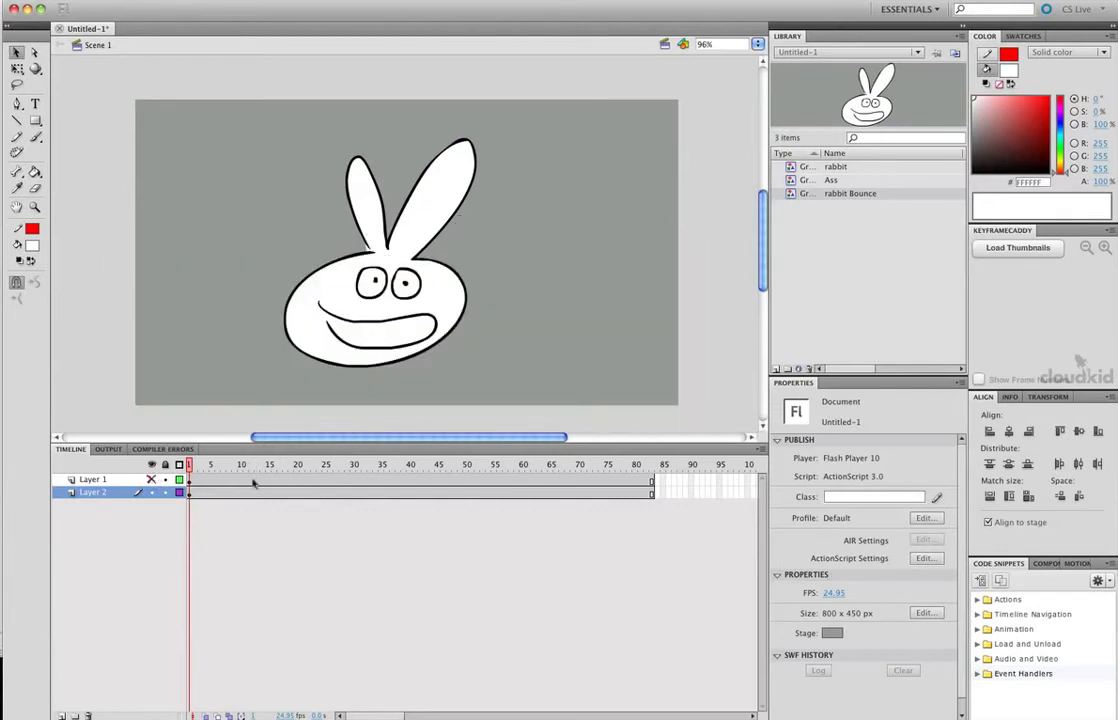
{"action": "left_click_drag", "start_coordinate": [188, 466], "coordinate": [297, 472]}
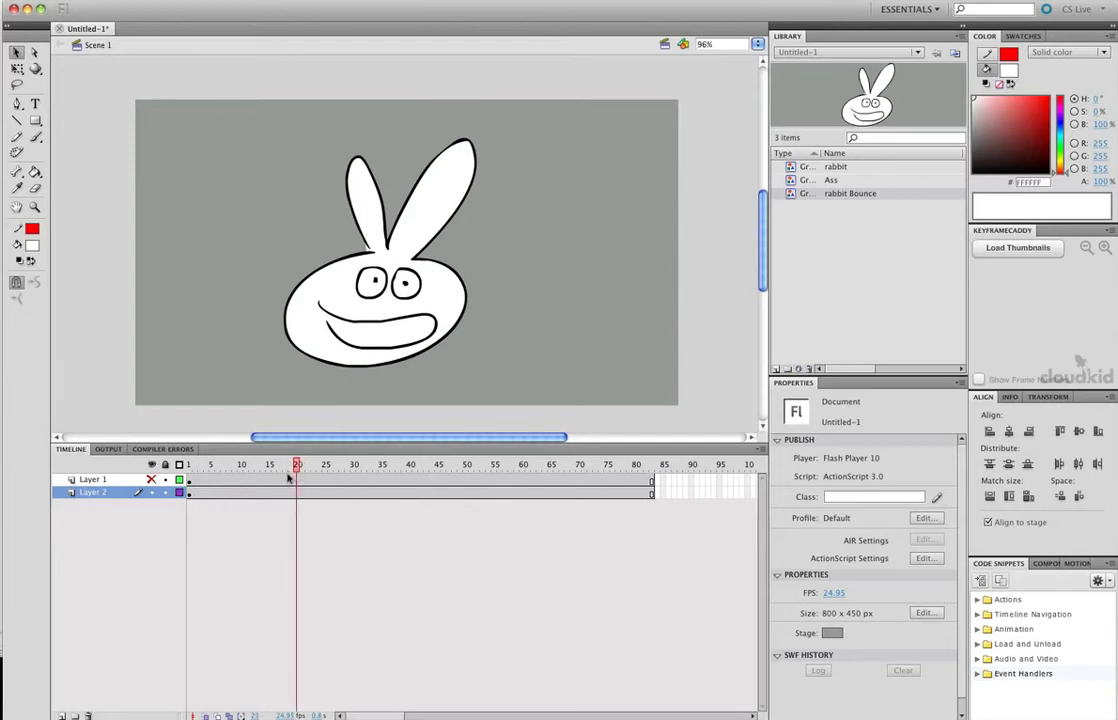
Step: Open rabbit Bounce for editing and compare the rabbit's position at frames 1 and 20
{"action": "double_click", "coordinate": [341, 260]}
{"action": "double_click", "coordinate": [341, 260]}
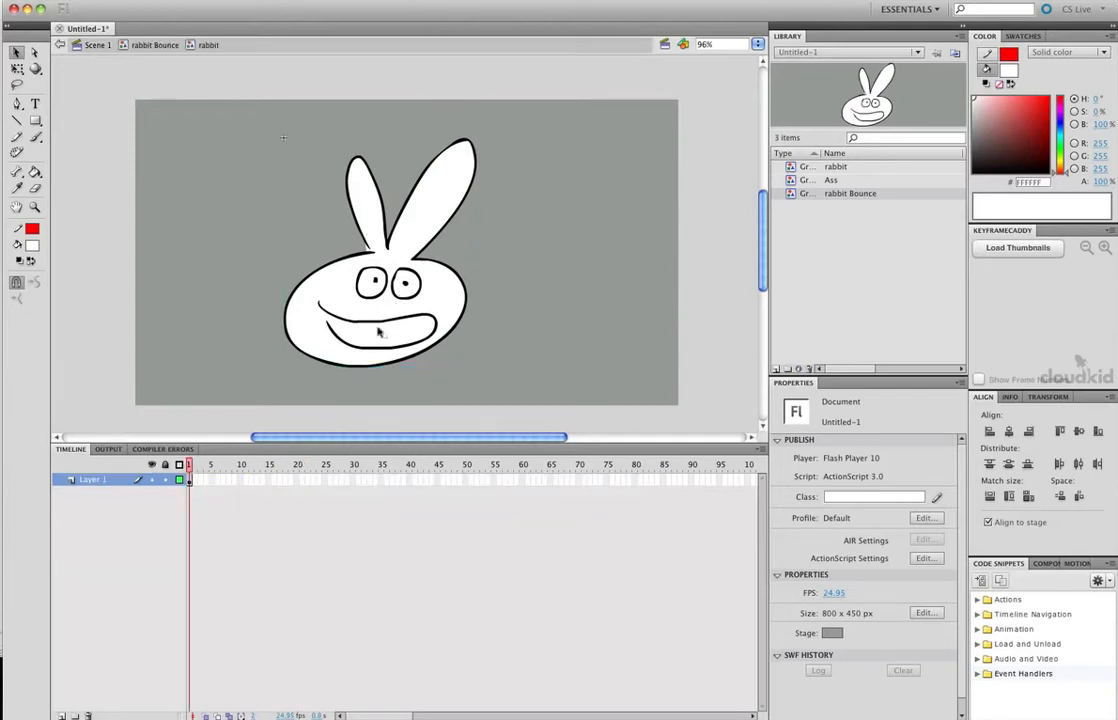
{"action": "double_click", "coordinate": [315, 395]}
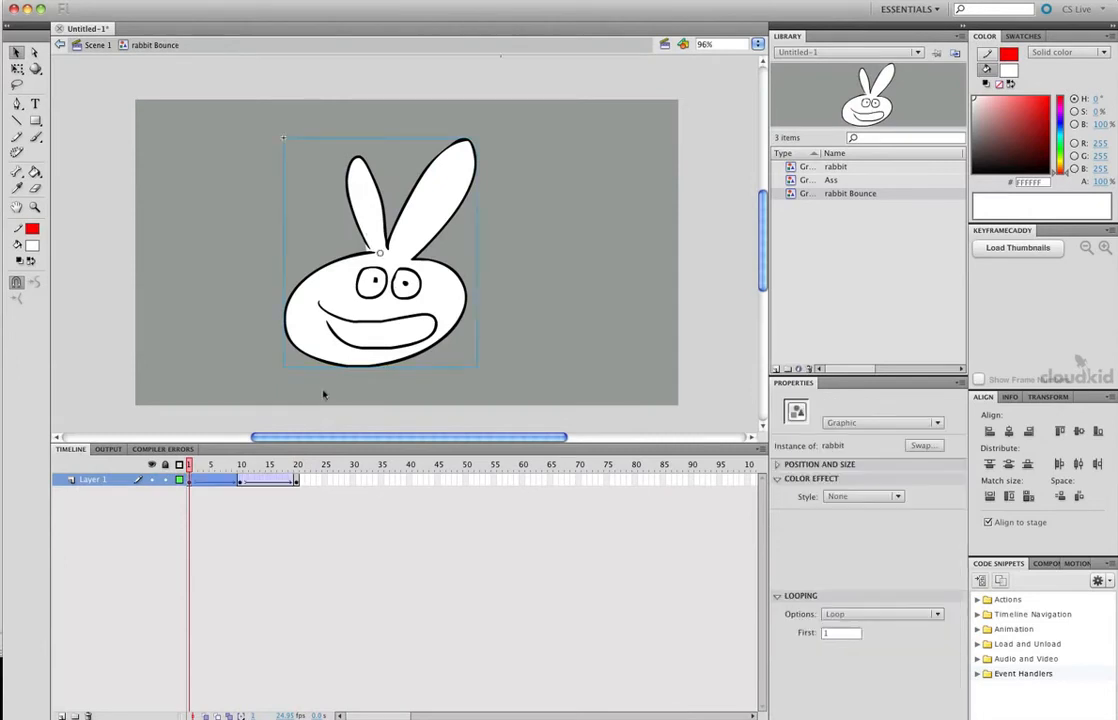
{"action": "double_click", "coordinate": [324, 391]}
{"action": "double_click", "coordinate": [379, 338]}
{"action": "left_click_drag", "start_coordinate": [196, 470], "coordinate": [297, 468]}
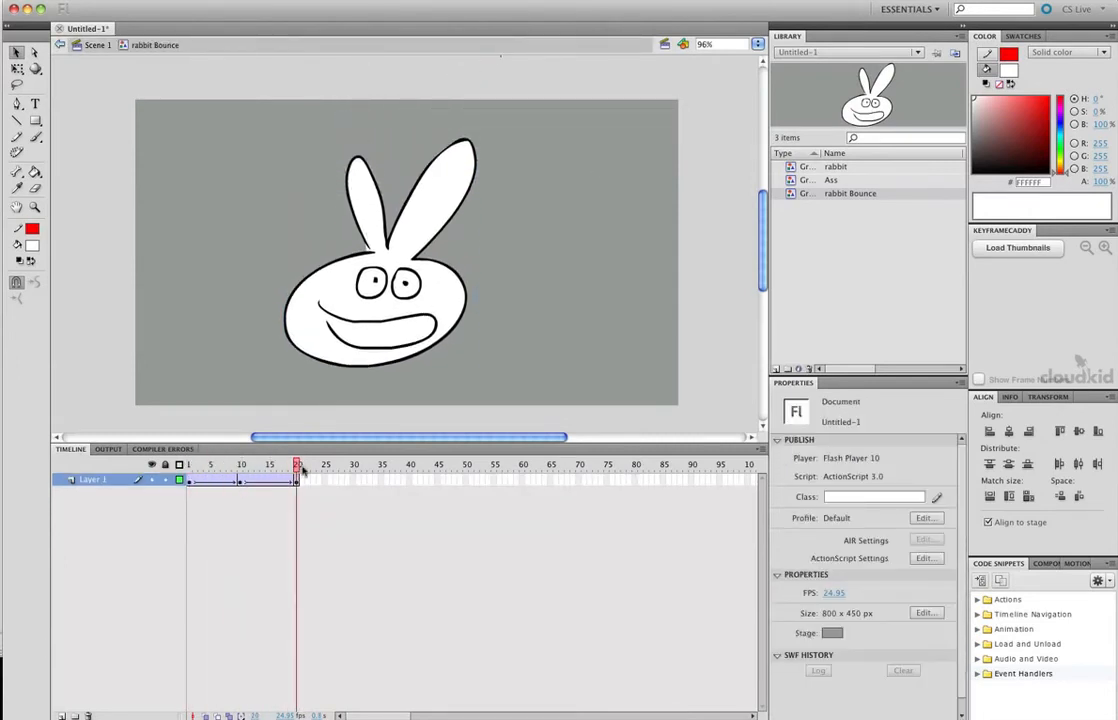
{"action": "left_click", "coordinate": [297, 482]}
{"action": "left_click", "coordinate": [193, 481]}
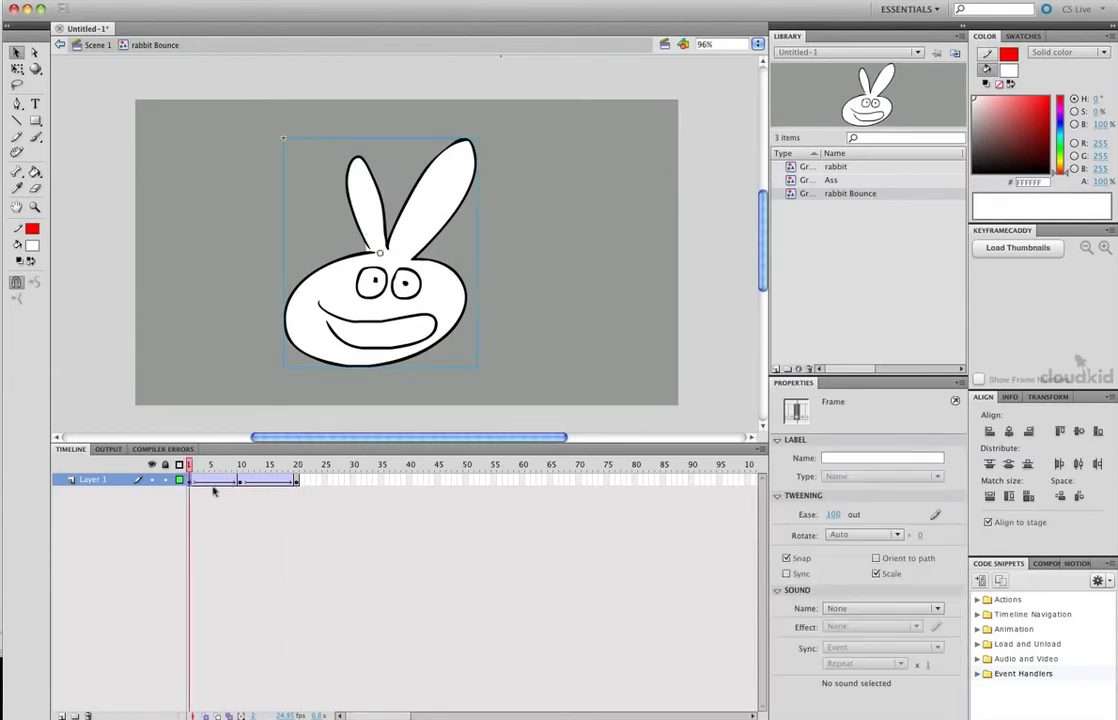
Step: Insert a keyframe at frame 19 of Layer 1 in rabbit Bounce and remove frame 20
{"action": "left_click", "coordinate": [295, 481]}
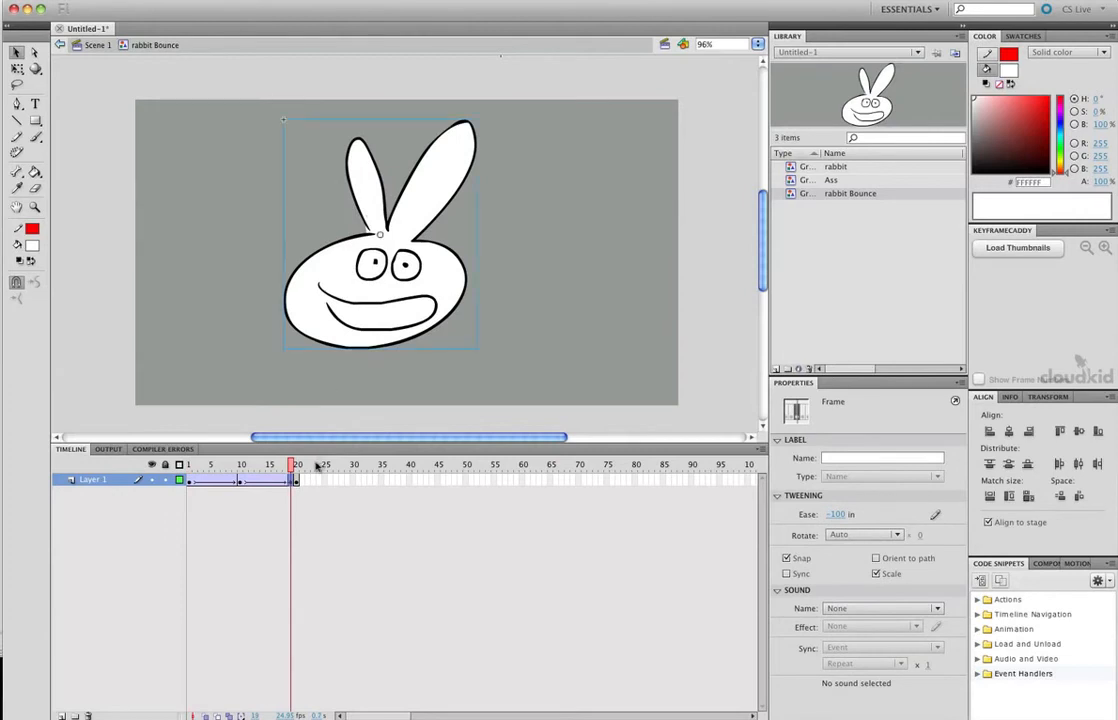
{"action": "right_click", "coordinate": [297, 481]}
{"action": "left_click", "coordinate": [355, 547]}
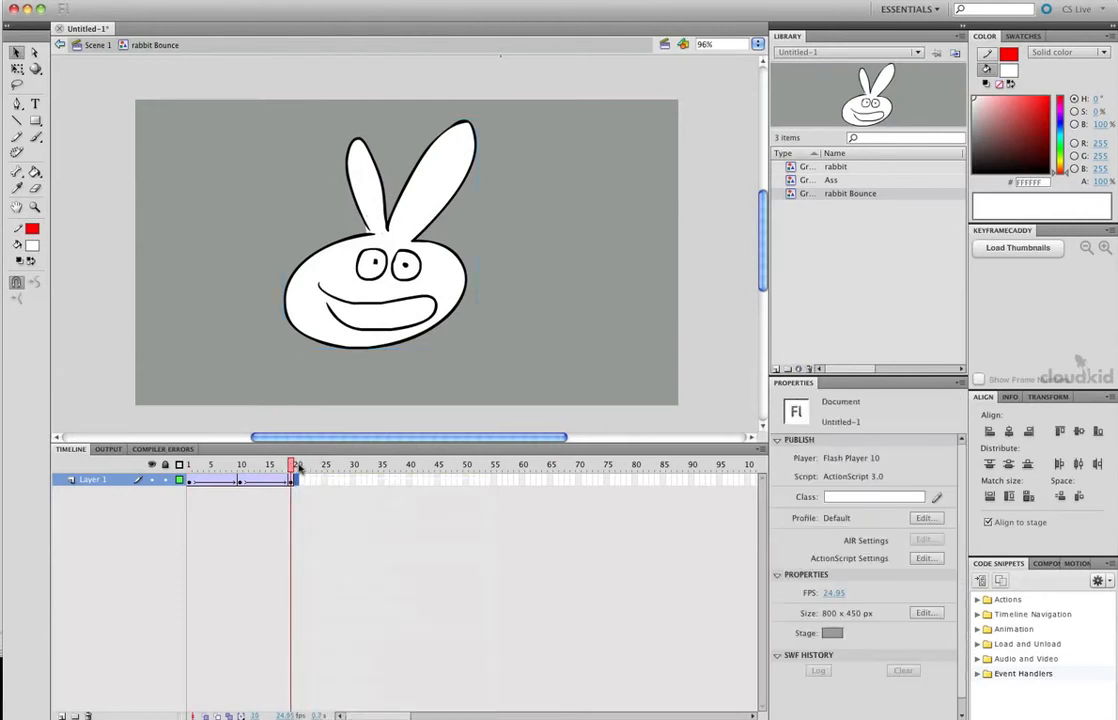
Step: Return to Scene 1, play back the looping bounce and make Layer 1 visible again
{"action": "double_click", "coordinate": [458, 374]}
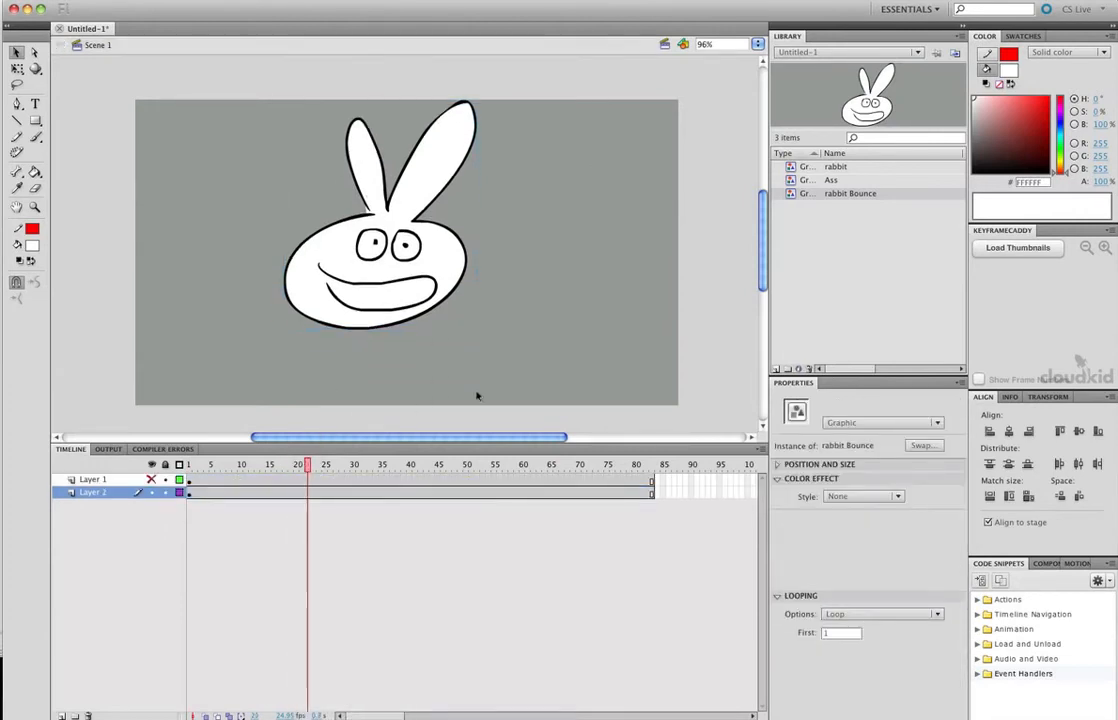
{"action": "key", "text": "Return"}
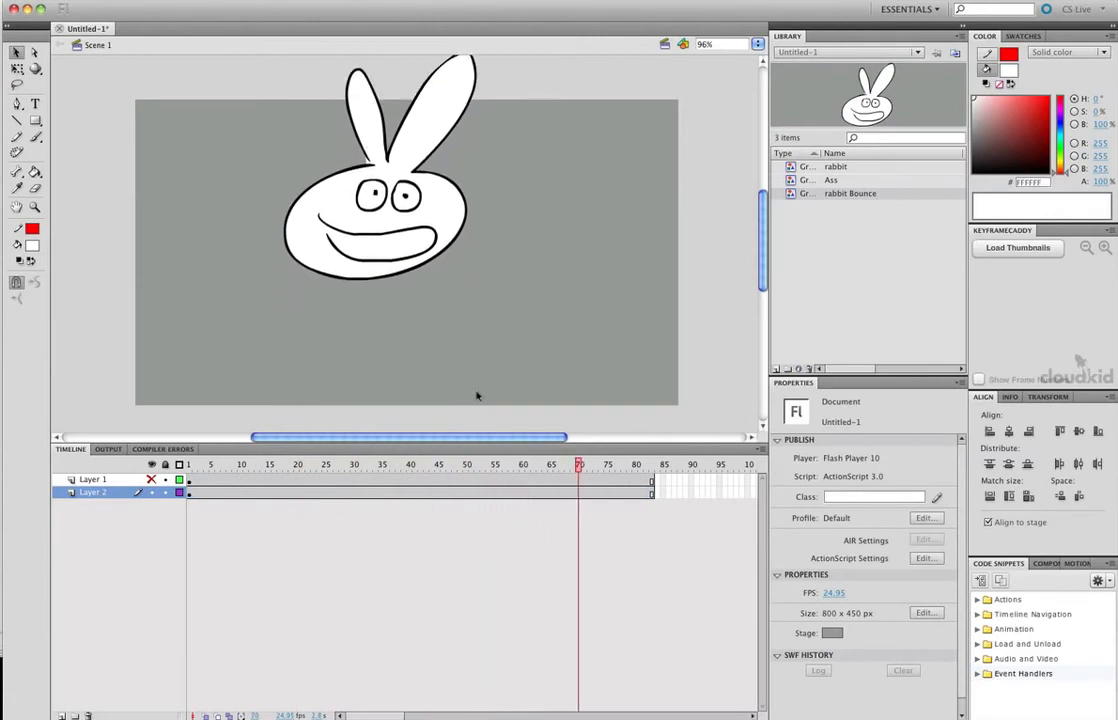
{"action": "left_click_drag", "start_coordinate": [596, 466], "coordinate": [637, 474]}
{"action": "left_click", "coordinate": [151, 479]}
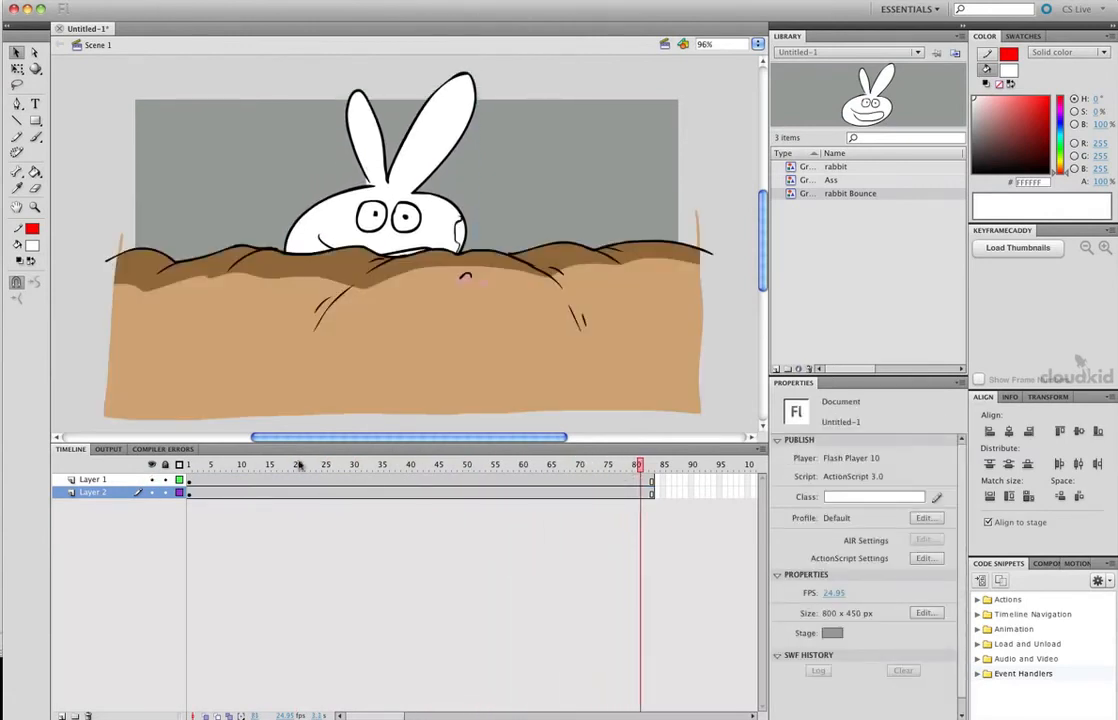
Step: Place the rabbit beyond the stage's right edge at frame 1 and beyond its left edge in a new keyframe at frame 60 of Layer 2
{"action": "left_click_drag", "start_coordinate": [278, 466], "coordinate": [189, 466]}
{"action": "left_click_drag", "start_coordinate": [420, 232], "coordinate": [710, 221]}
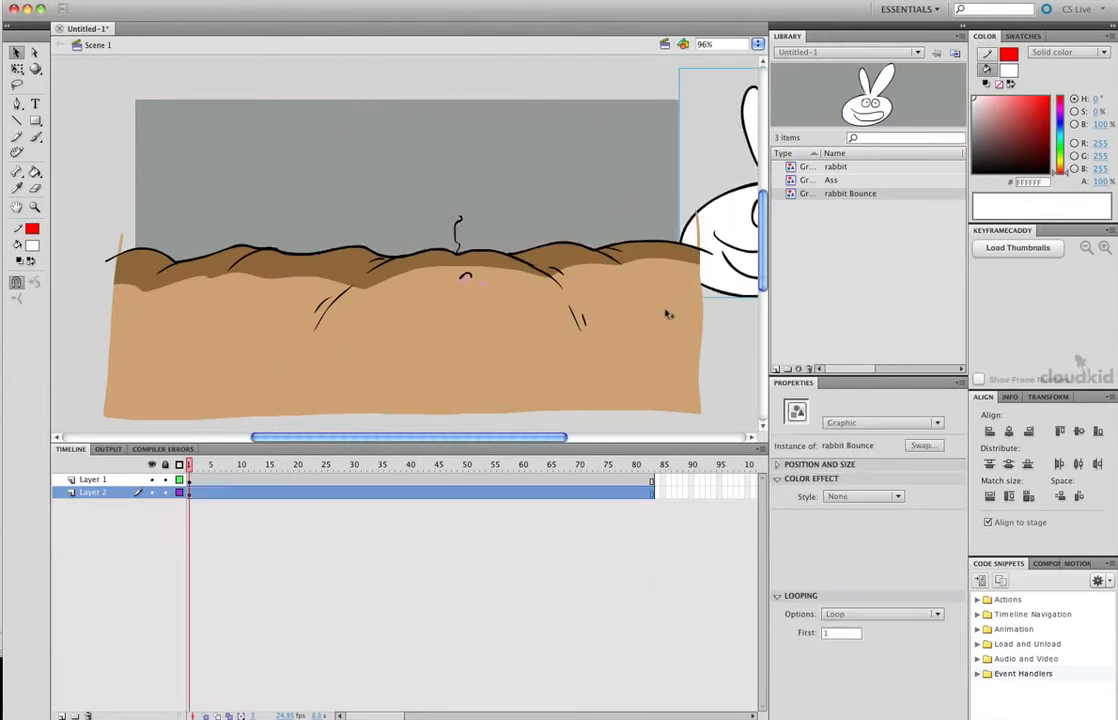
{"action": "left_click_drag", "start_coordinate": [197, 472], "coordinate": [530, 512]}
{"action": "left_click", "coordinate": [521, 492]}
{"action": "key", "text": "F6"}
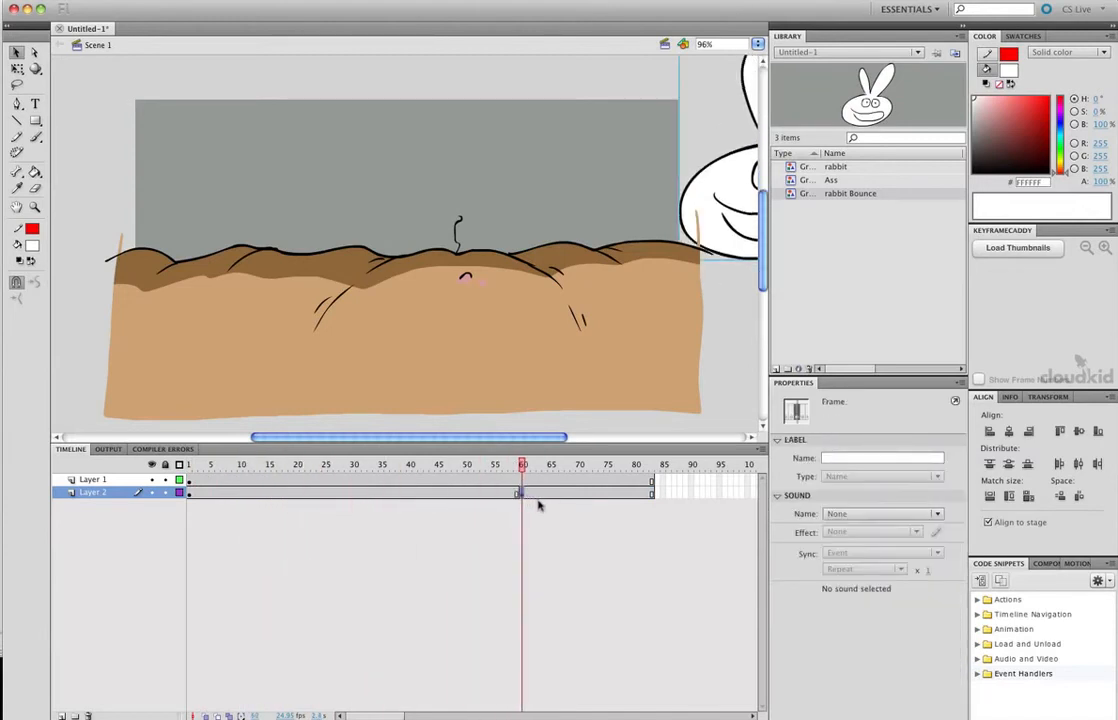
{"action": "left_click_drag", "start_coordinate": [731, 209], "coordinate": [2, 252]}
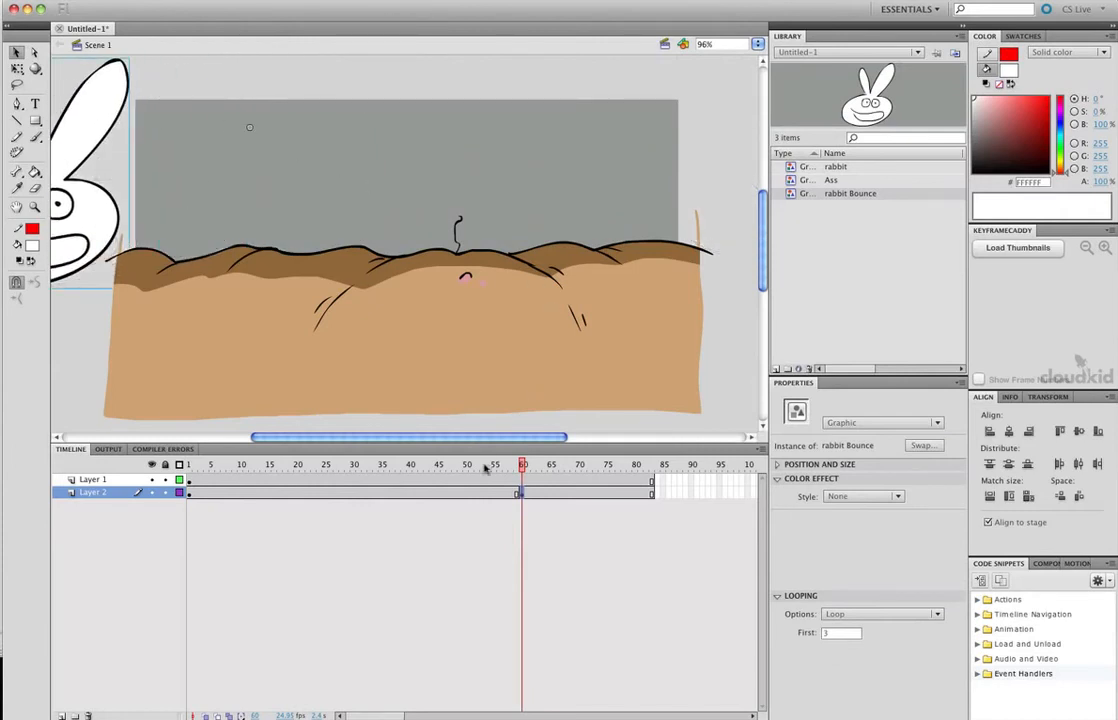
Step: Remove all frames after frame 60 from both layers and play the timeline
{"action": "left_click_drag", "start_coordinate": [528, 492], "coordinate": [733, 481]}
{"action": "right_click", "coordinate": [608, 485]}
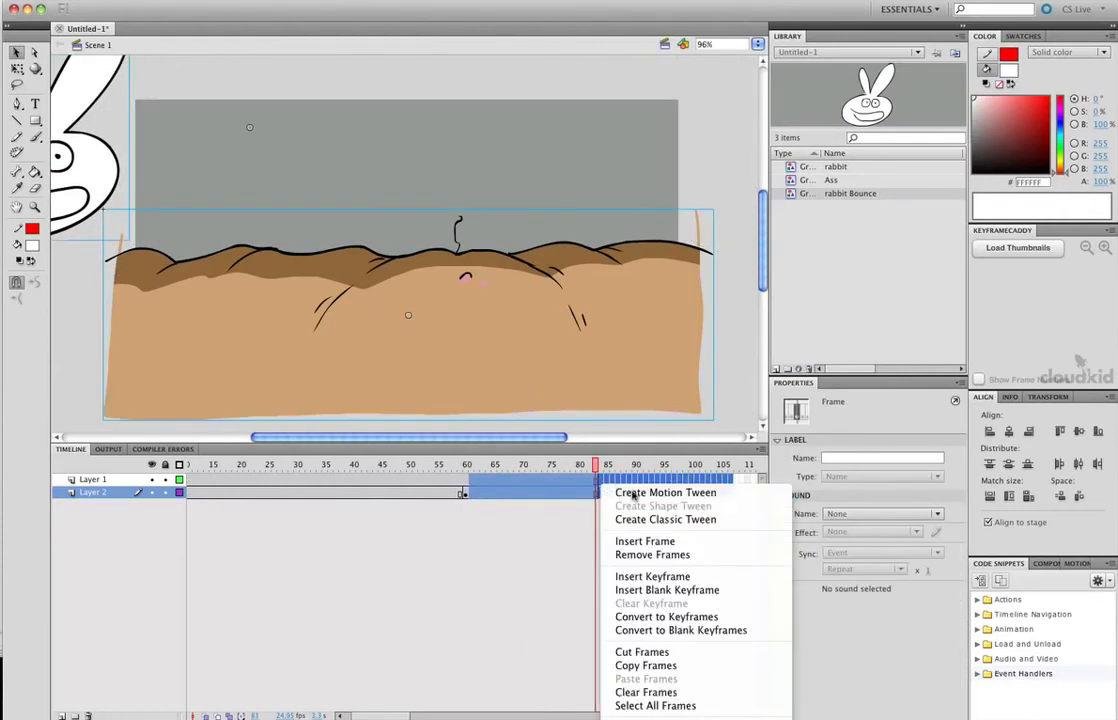
{"action": "left_click", "coordinate": [632, 554]}
{"action": "left_click", "coordinate": [398, 465]}
{"action": "key", "text": "Return"}
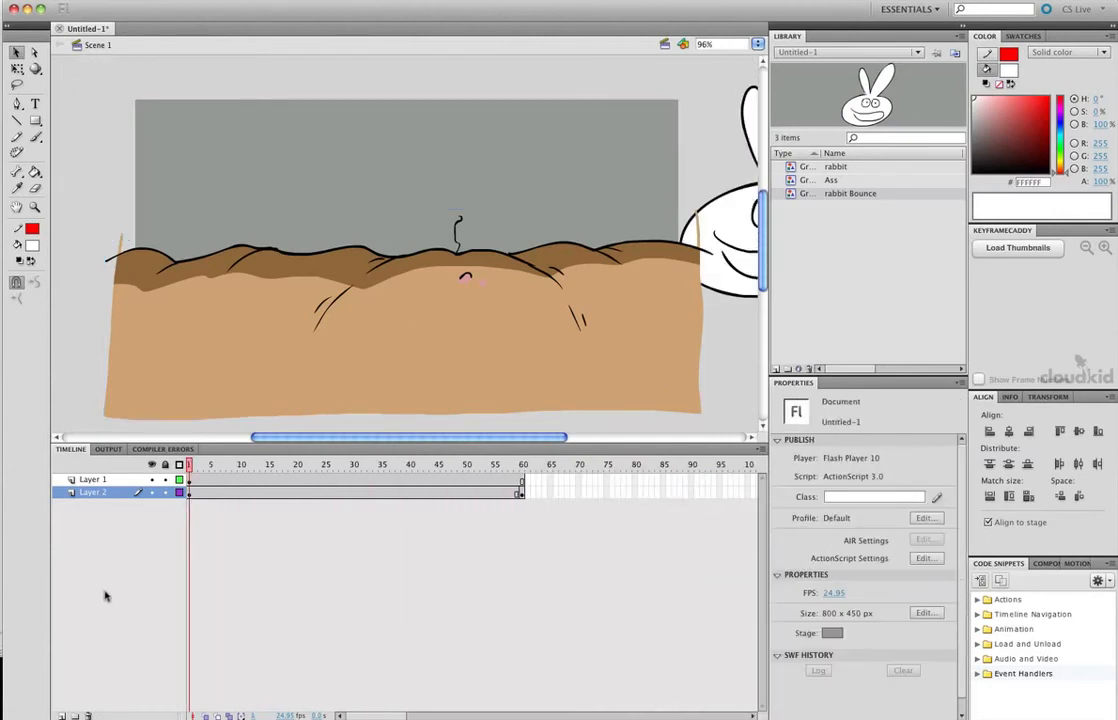
Step: Create a classic tween between frames 1 and 60 of Layer 2 and test the movie
{"action": "left_click", "coordinate": [521, 490]}
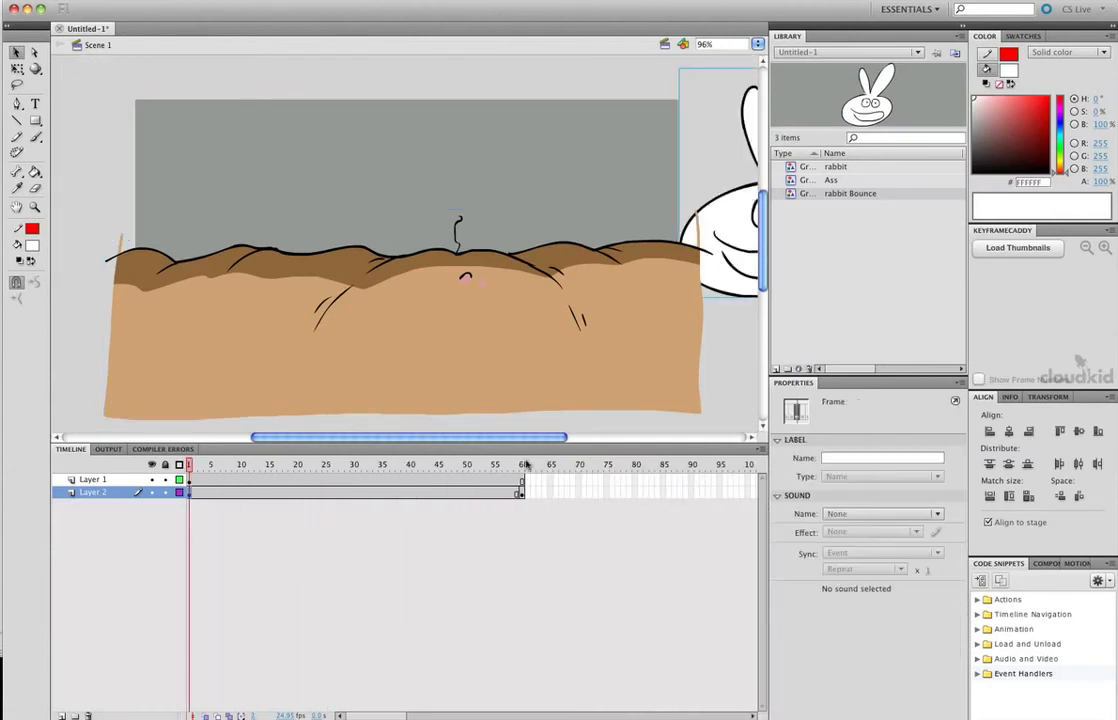
{"action": "right_click", "coordinate": [402, 500]}
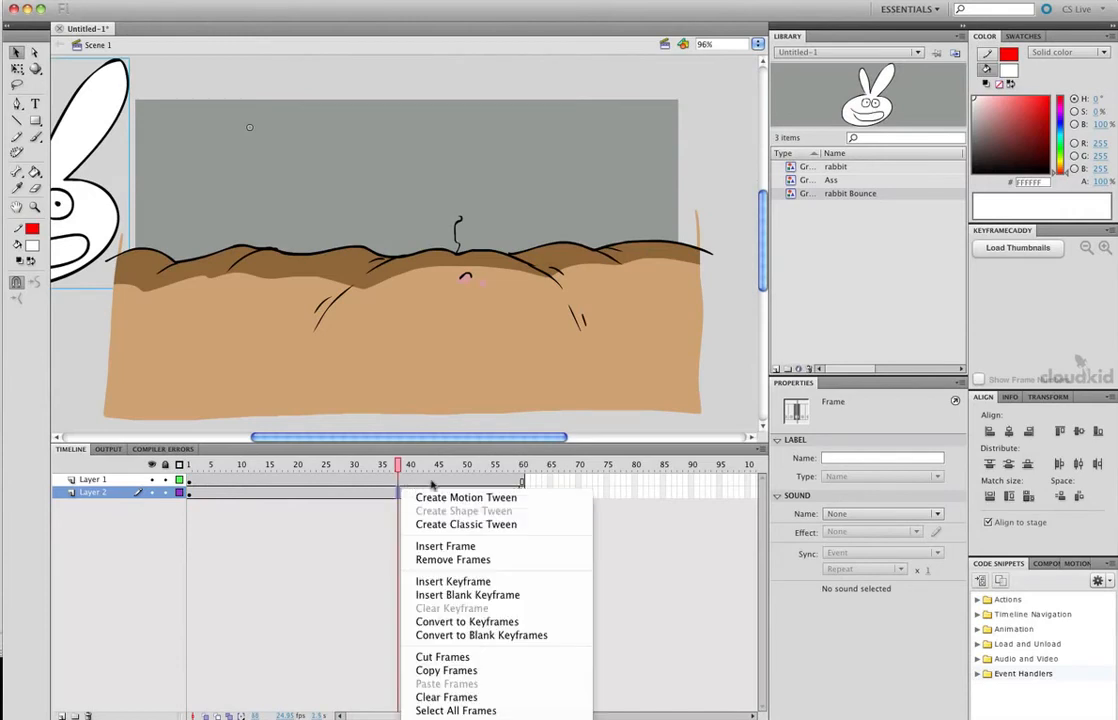
{"action": "left_click", "coordinate": [450, 524]}
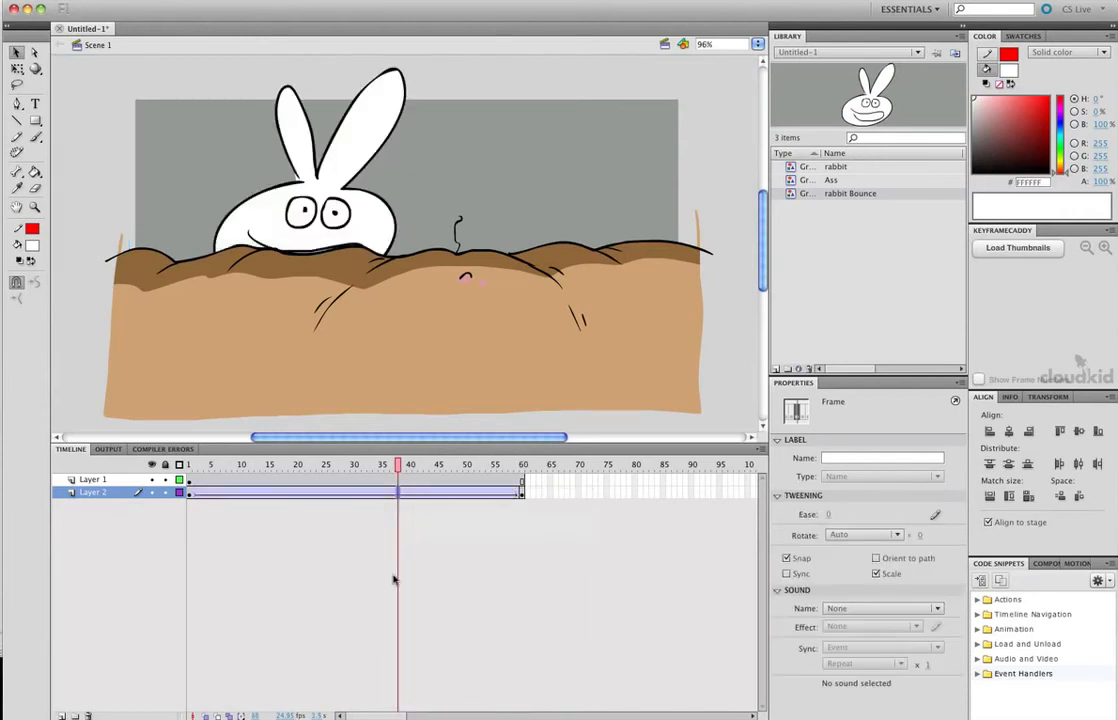
{"action": "key", "text": "super+Return"}
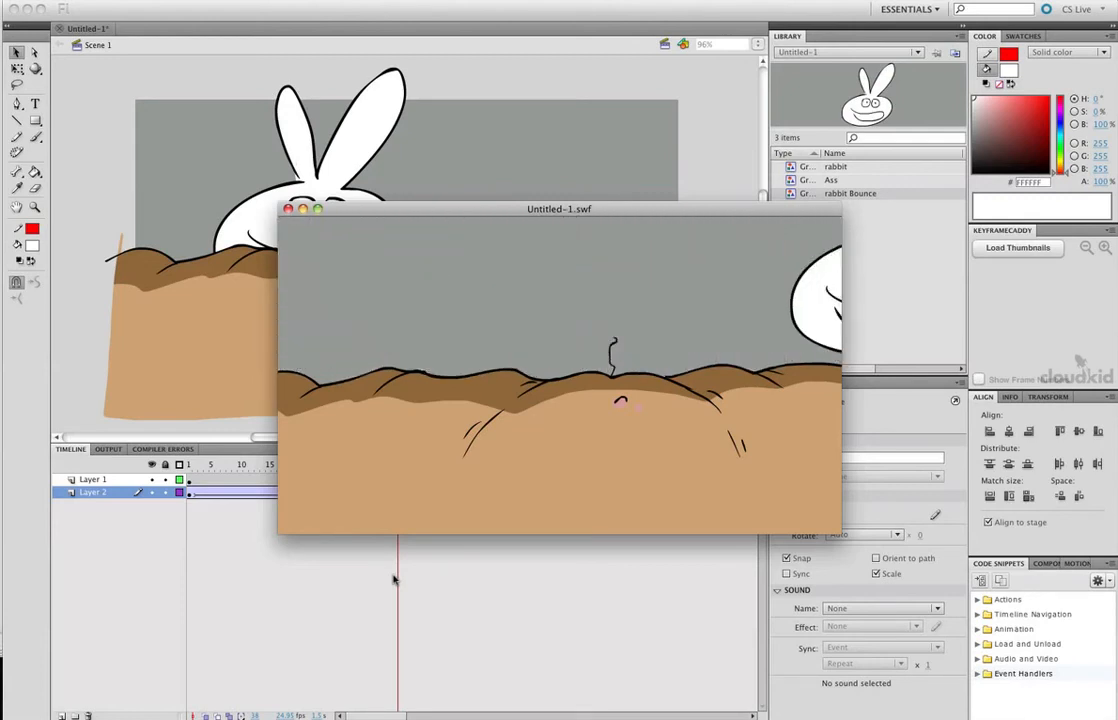
Step: Close the movie test and cut all frames from 1 to 60 on Layer 1 and Layer 2
{"action": "left_click", "coordinate": [288, 209]}
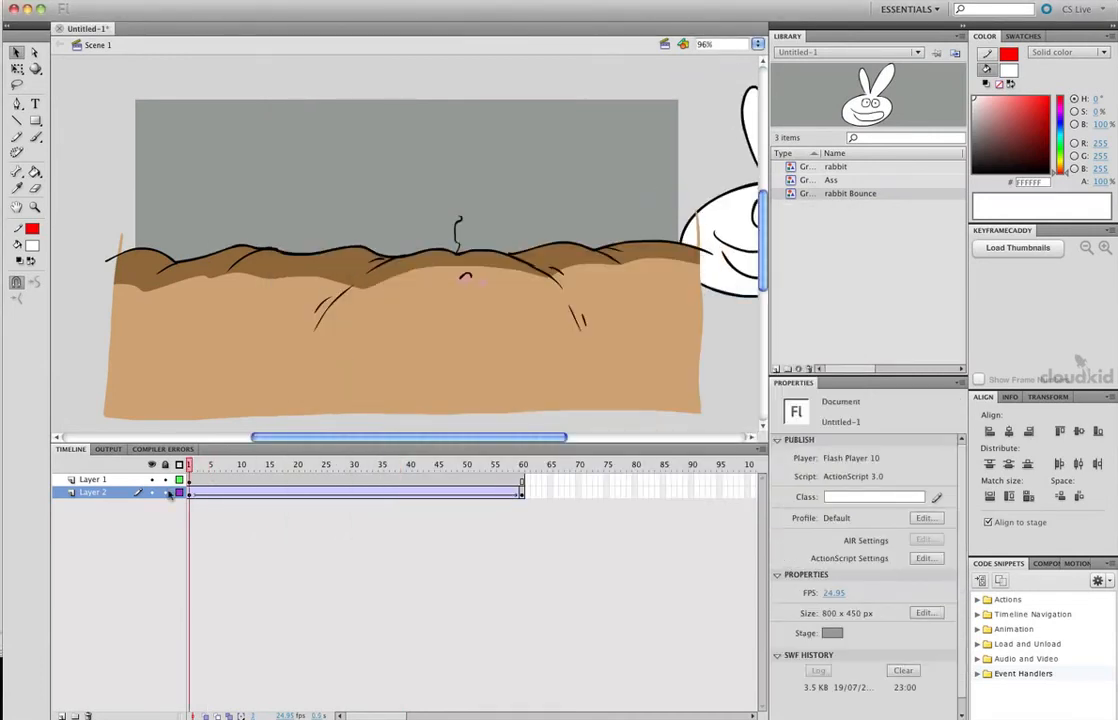
{"action": "left_click", "coordinate": [511, 492]}
{"action": "left_click", "coordinate": [512, 480]}
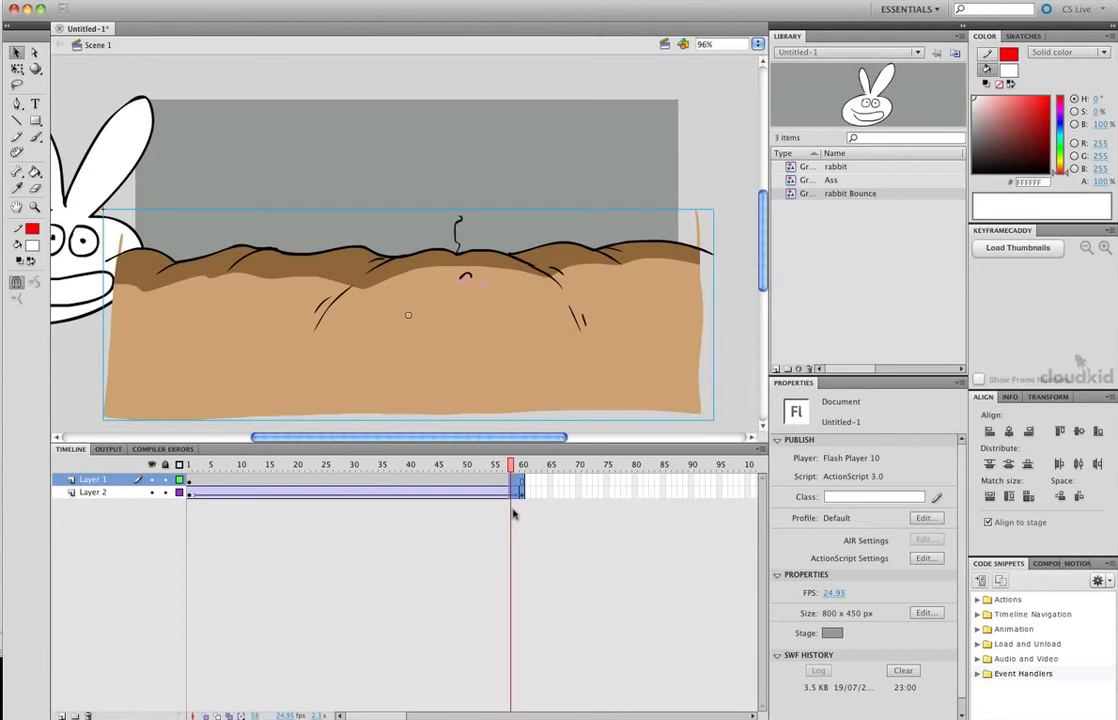
{"action": "left_click", "coordinate": [489, 482]}
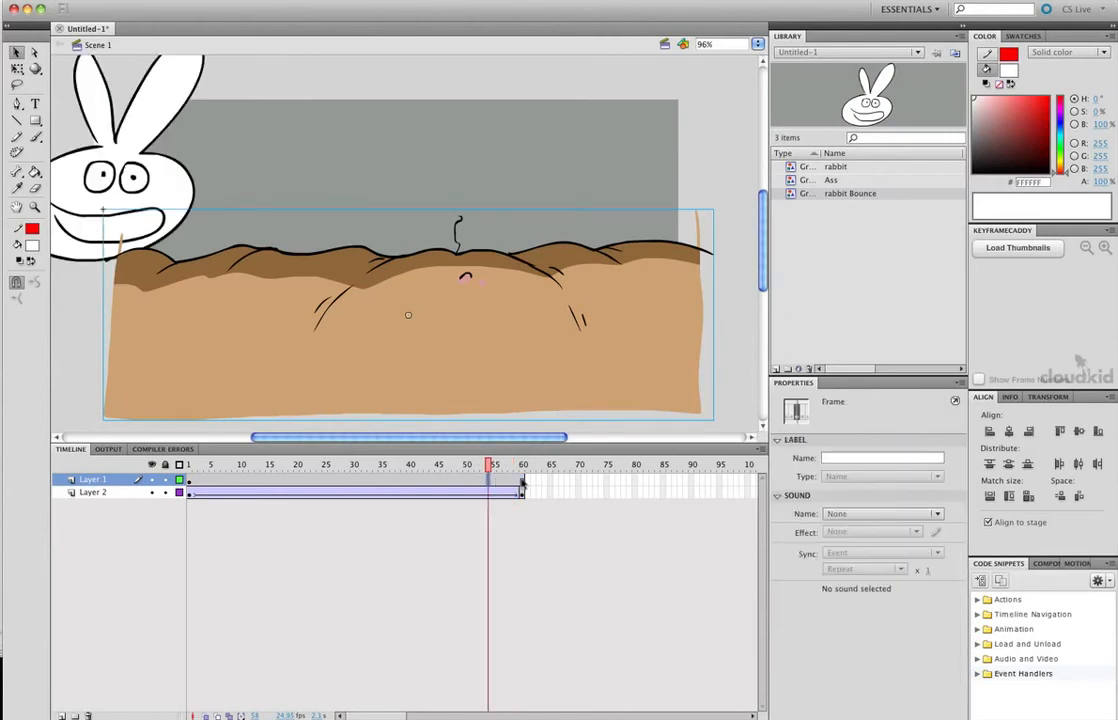
{"action": "left_click_drag", "start_coordinate": [521, 482], "coordinate": [185, 492]}
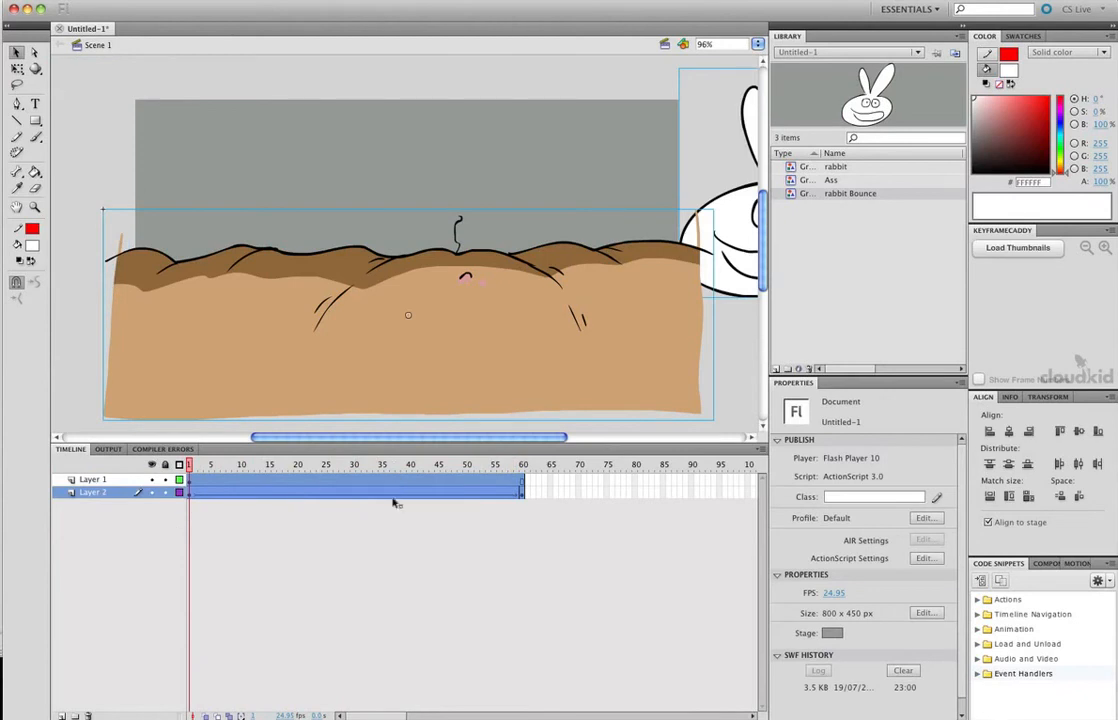
{"action": "right_click", "coordinate": [437, 513]}
{"action": "left_click", "coordinate": [445, 652]}
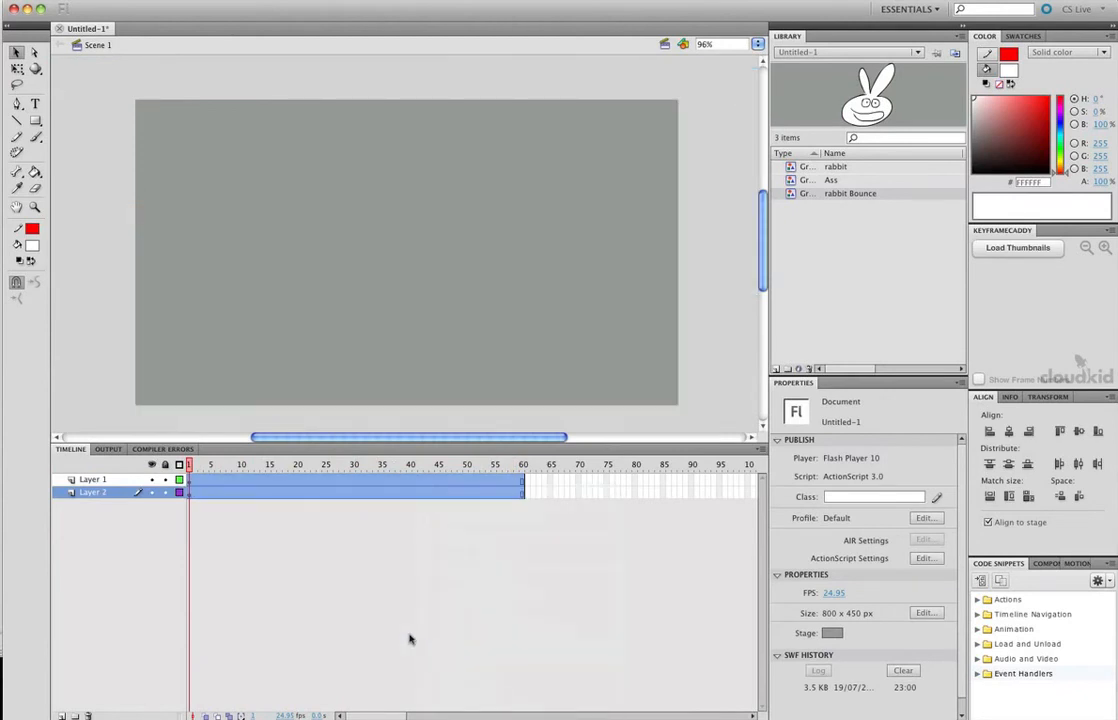
Step: Create a new empty graphic symbol named "scene 1"
{"action": "left_click", "coordinate": [185, 0]}
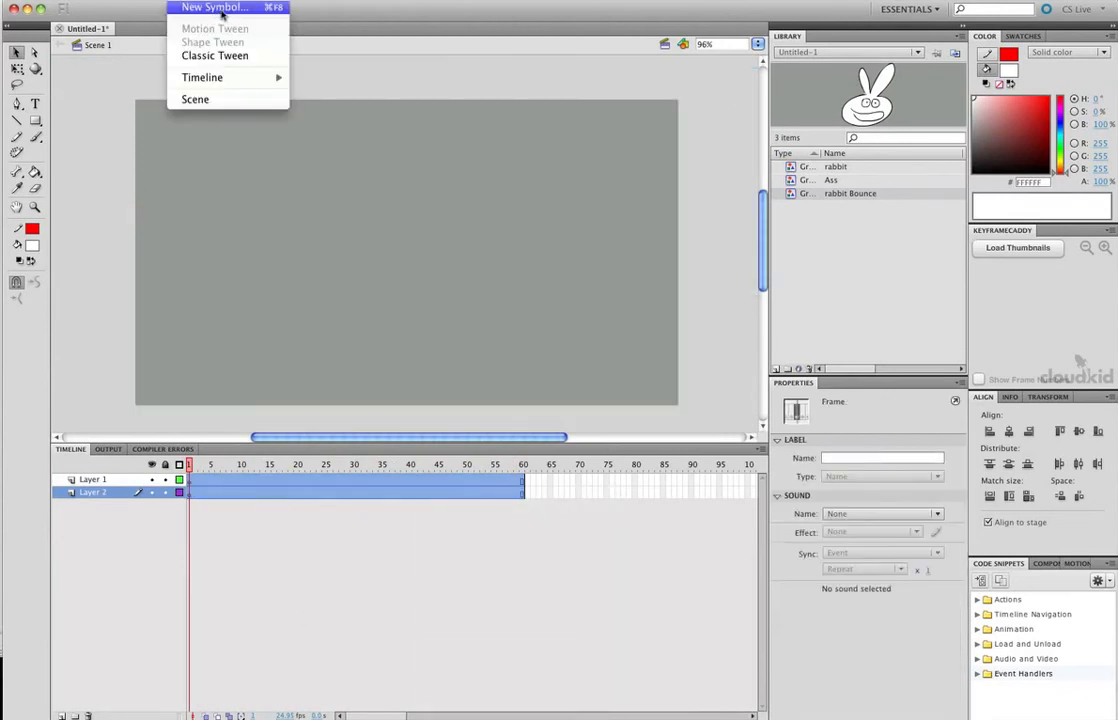
{"action": "left_click", "coordinate": [230, 9]}
{"action": "type", "text": "s"}
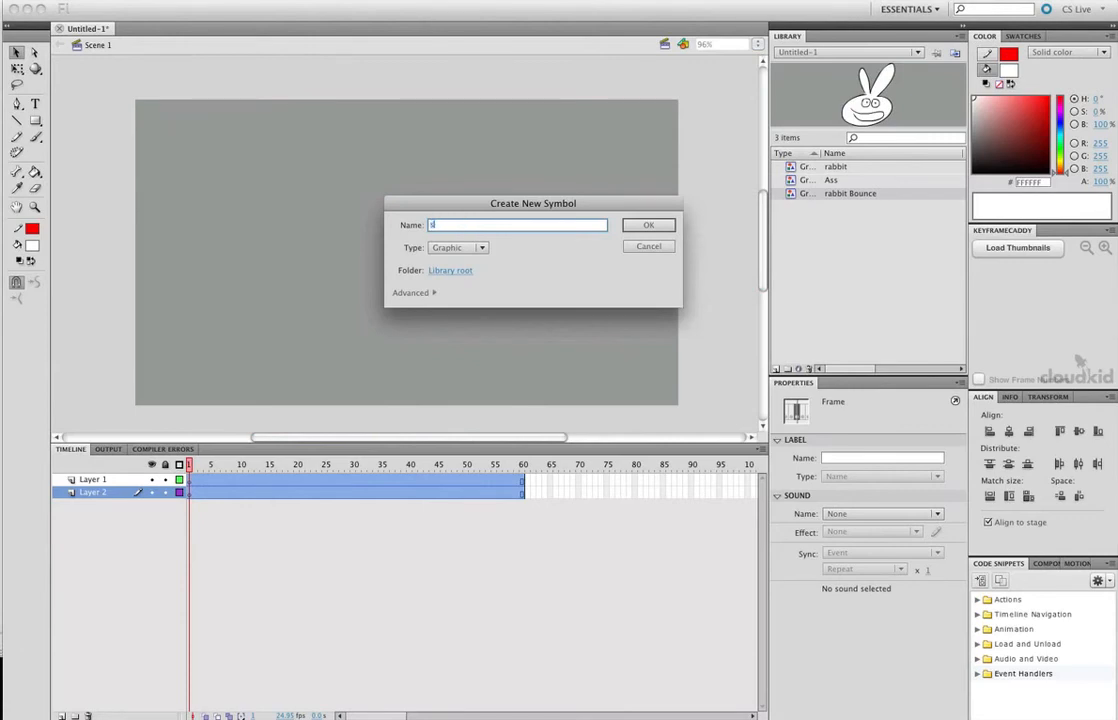
{"action": "type", "text": "cene 1"}
{"action": "key", "text": "Return"}
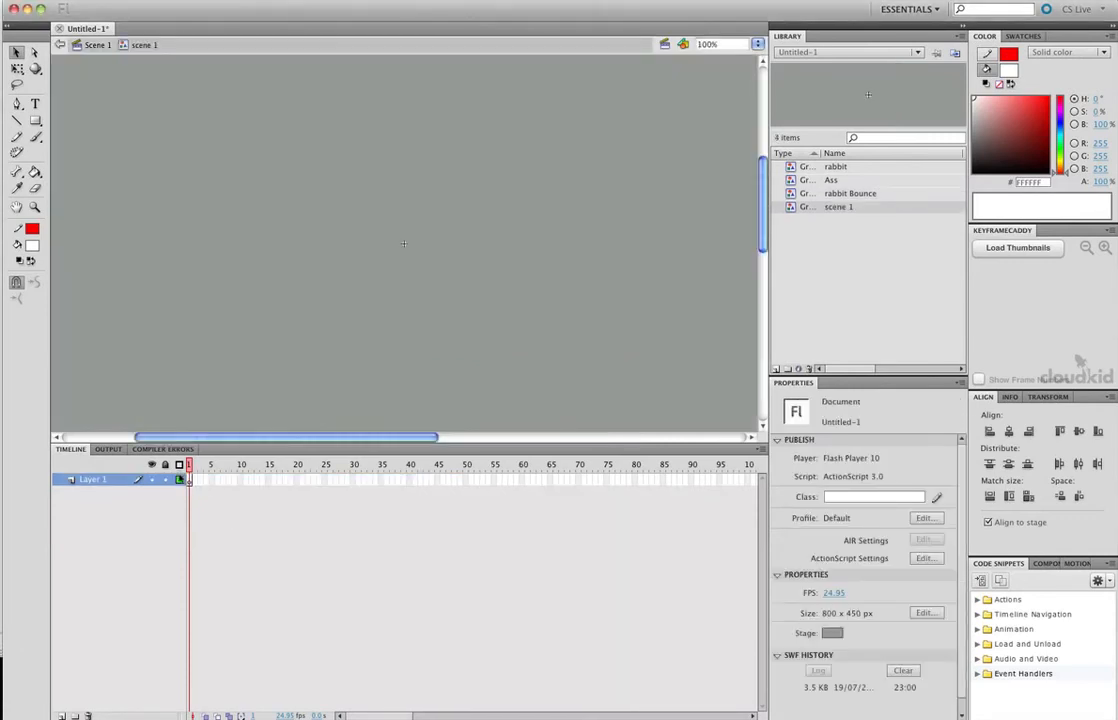
Step: Paste the cut frames at frame 1 of the scene 1 symbol, scrub through them and return to the main Scene 1 timeline
{"action": "right_click", "coordinate": [191, 483]}
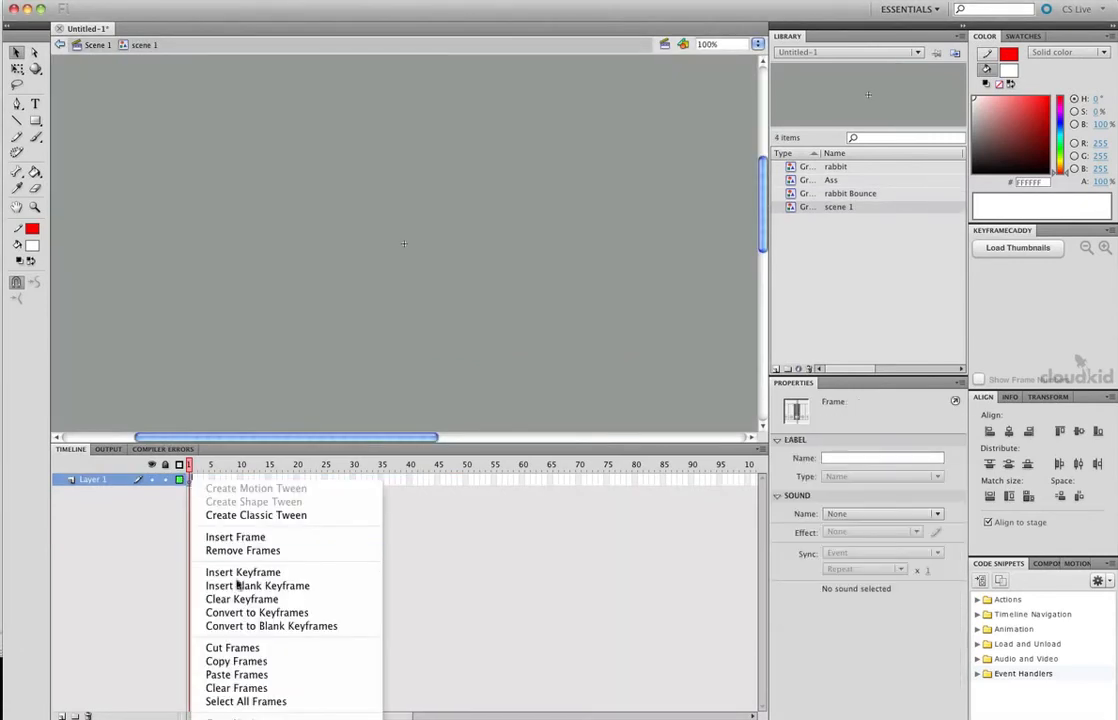
{"action": "left_click", "coordinate": [262, 676]}
{"action": "left_click_drag", "start_coordinate": [190, 465], "coordinate": [412, 489]}
{"action": "left_click", "coordinate": [93, 46]}
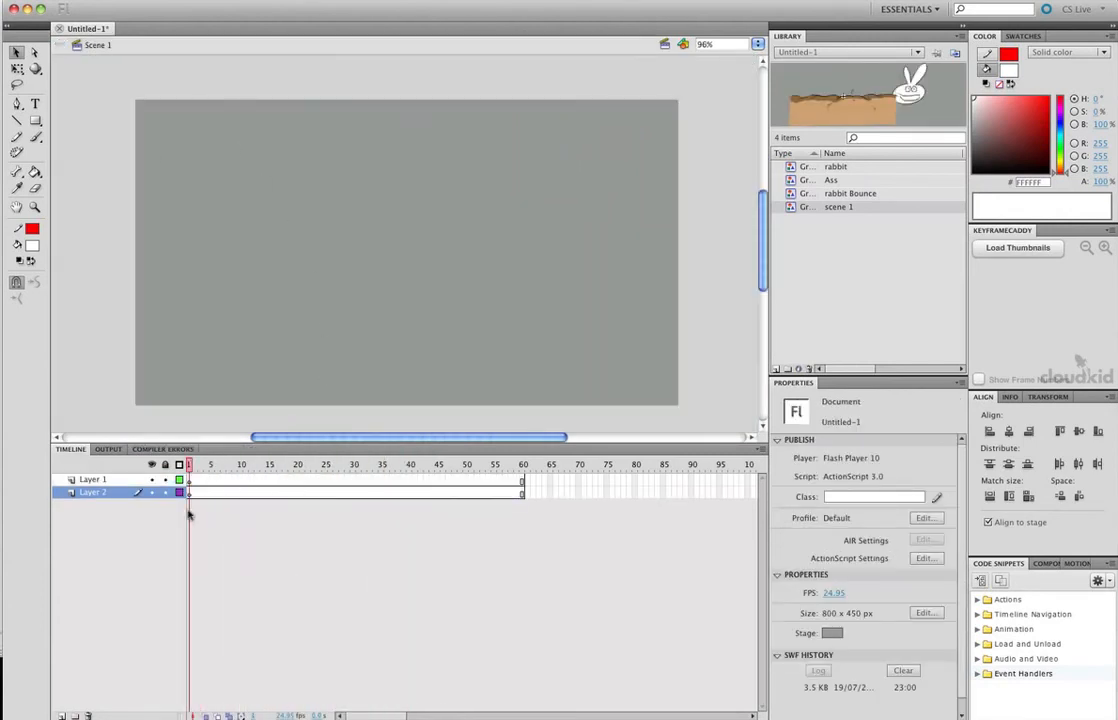
Step: Delete the emptied Layer 2 and place the scene 1 symbol on Layer 1 so the ground spans the stage's lower part at frame 1
{"action": "left_click", "coordinate": [88, 716]}
{"action": "left_click", "coordinate": [201, 481]}
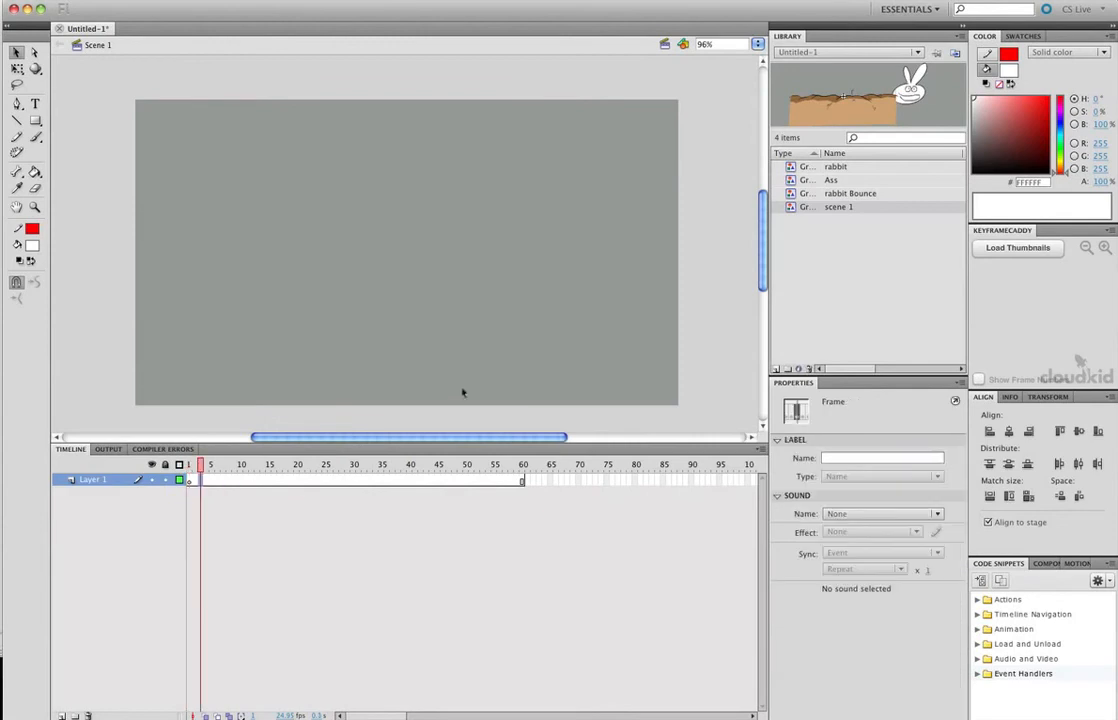
{"action": "left_click_drag", "start_coordinate": [859, 106], "coordinate": [314, 332]}
{"action": "left_click_drag", "start_coordinate": [332, 389], "coordinate": [567, 386]}
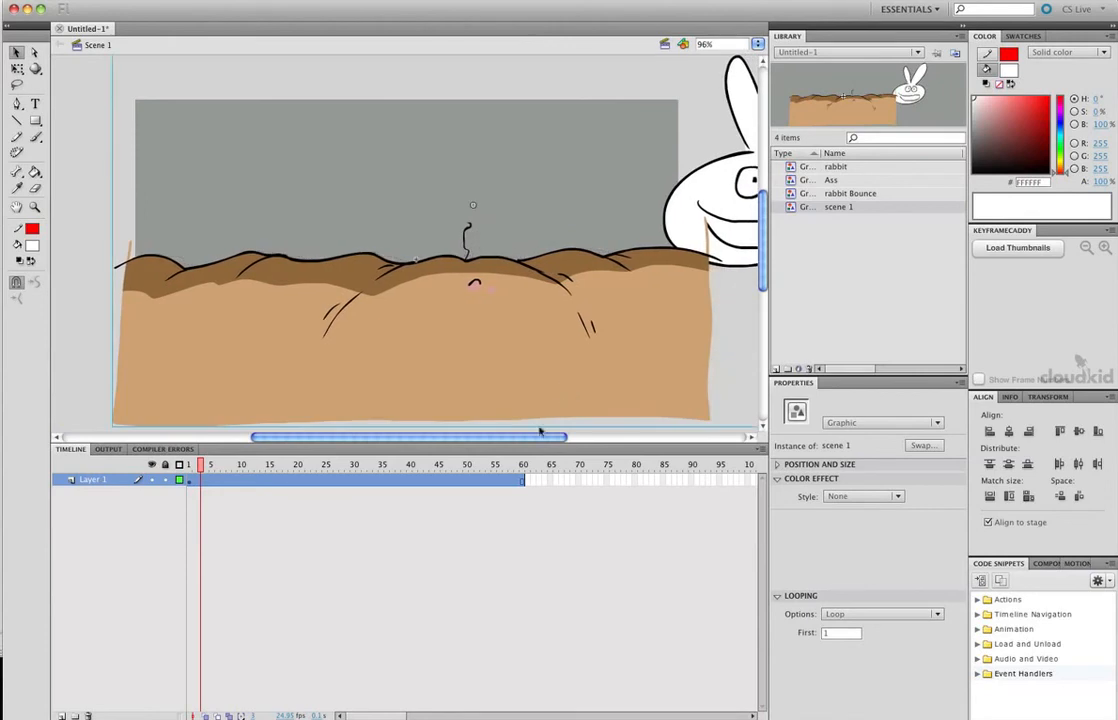
{"action": "left_click_drag", "start_coordinate": [204, 466], "coordinate": [184, 481]}
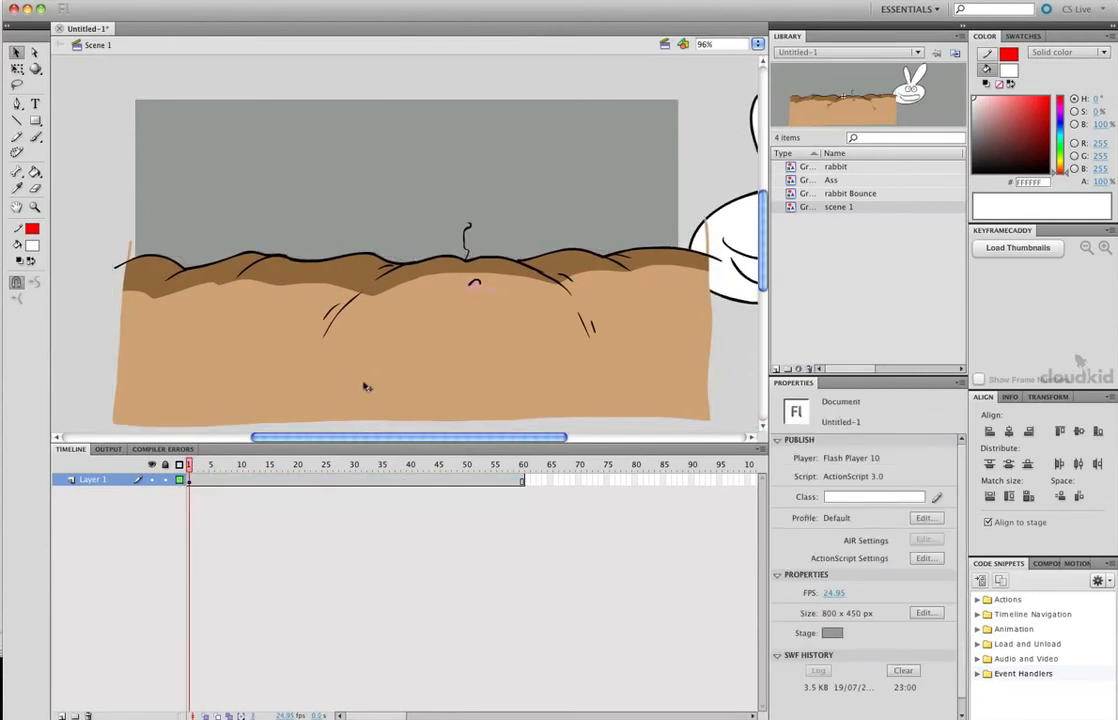
{"action": "left_click_drag", "start_coordinate": [356, 399], "coordinate": [349, 401]}
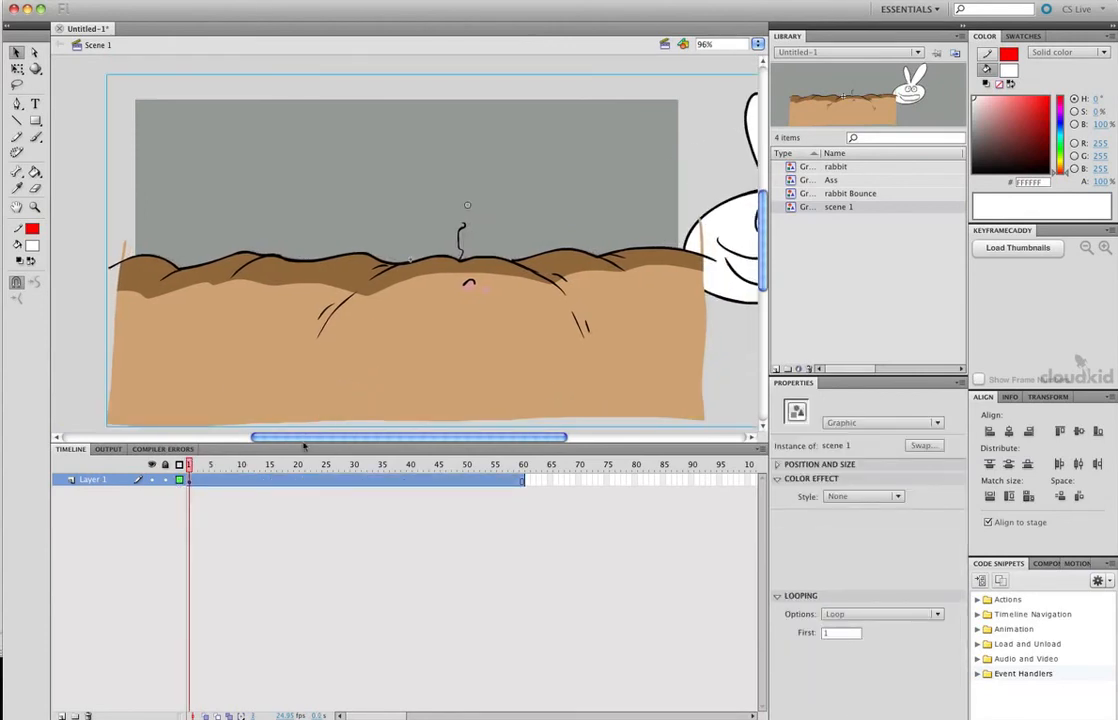
Step: Insert a keyframe at frame 60 and enlarge the scene 1 instance there with Free Transform, repositioning it over the stage
{"action": "left_click_drag", "start_coordinate": [188, 466], "coordinate": [532, 466]}
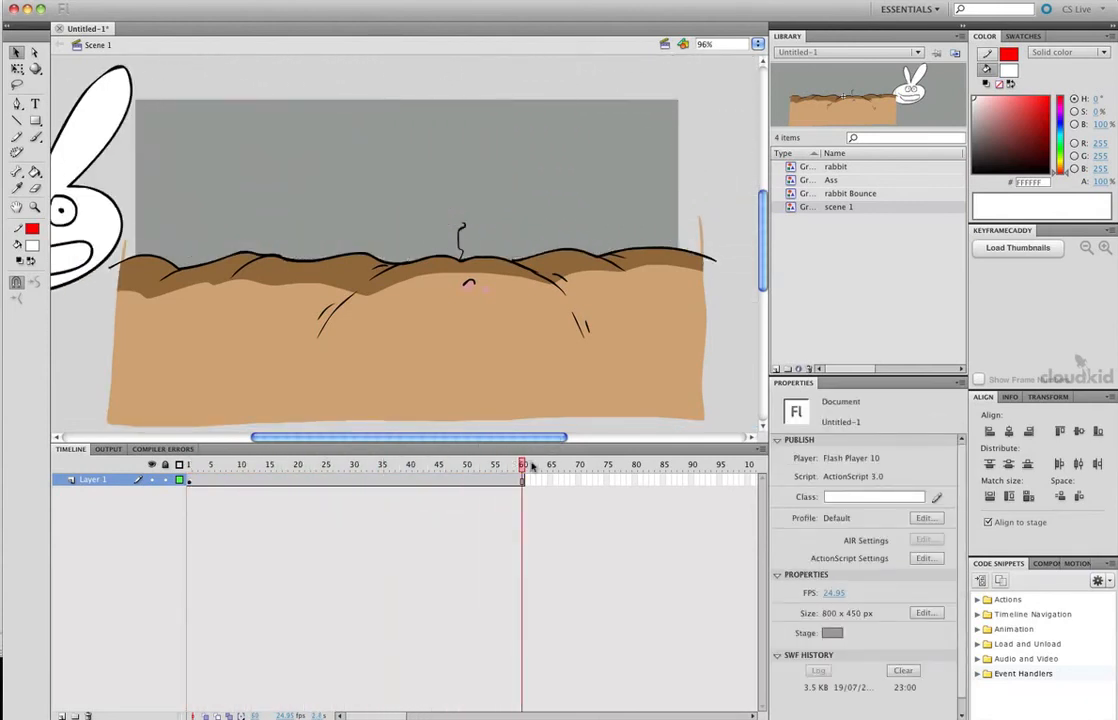
{"action": "left_click", "coordinate": [521, 480]}
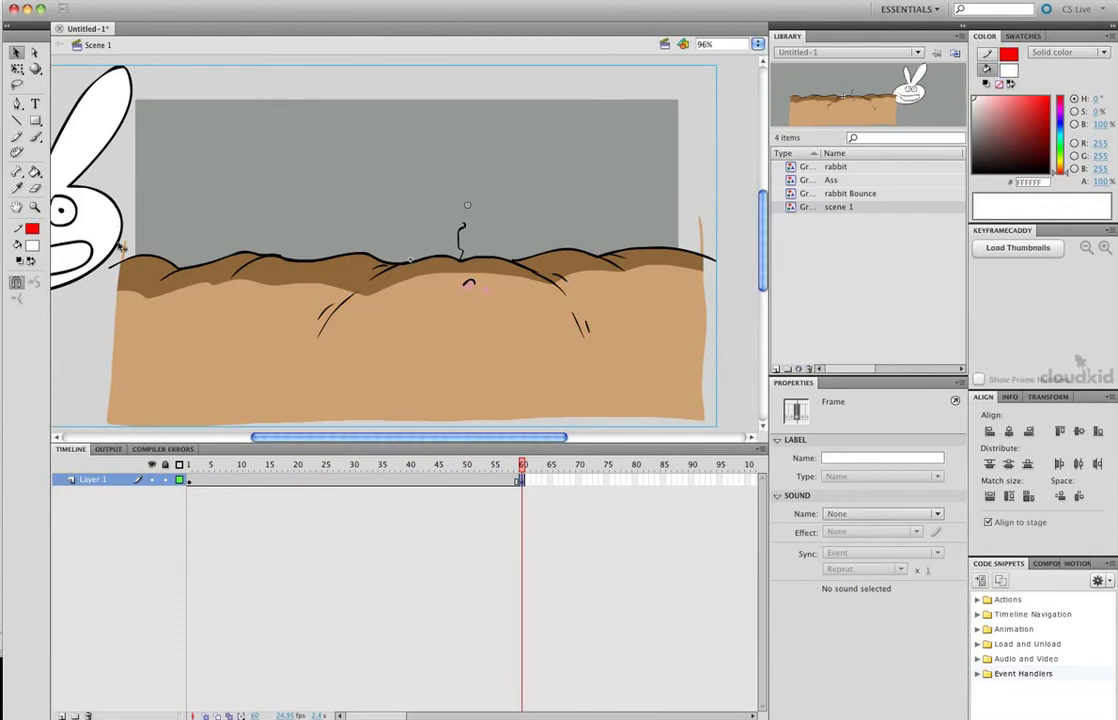
{"action": "left_click", "coordinate": [17, 69]}
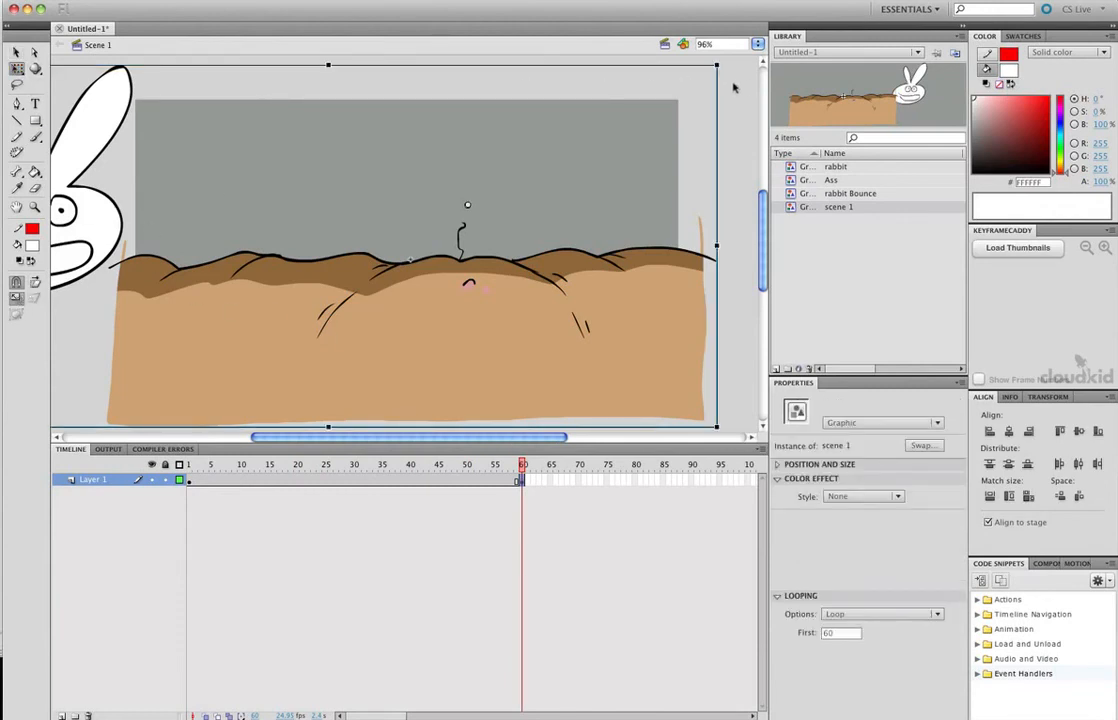
{"action": "left_click_drag", "start_coordinate": [717, 64], "coordinate": [1072, 4]}
{"action": "left_click_drag", "start_coordinate": [462, 364], "coordinate": [442, 327]}
Step: Create a classic tween between frames 1 and 60 of Layer 1, play it back and test the movie
{"action": "right_click", "coordinate": [418, 480]}
{"action": "left_click", "coordinate": [501, 508]}
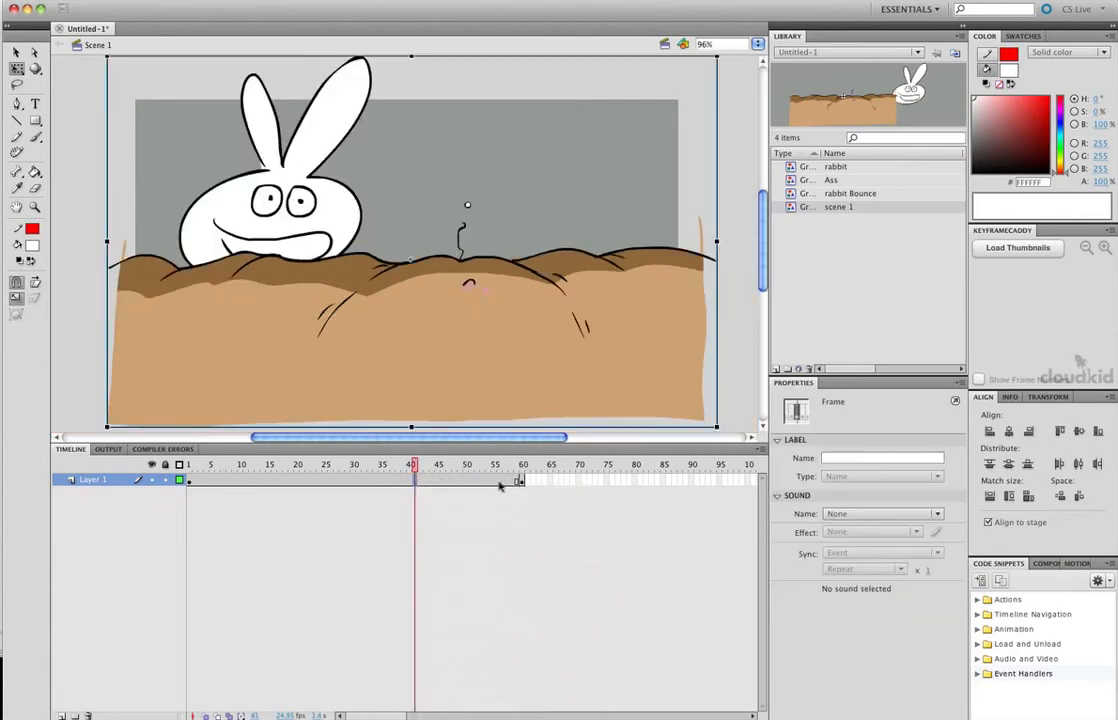
{"action": "right_click", "coordinate": [454, 481]}
{"action": "left_click", "coordinate": [549, 517]}
{"action": "key", "text": "Return"}
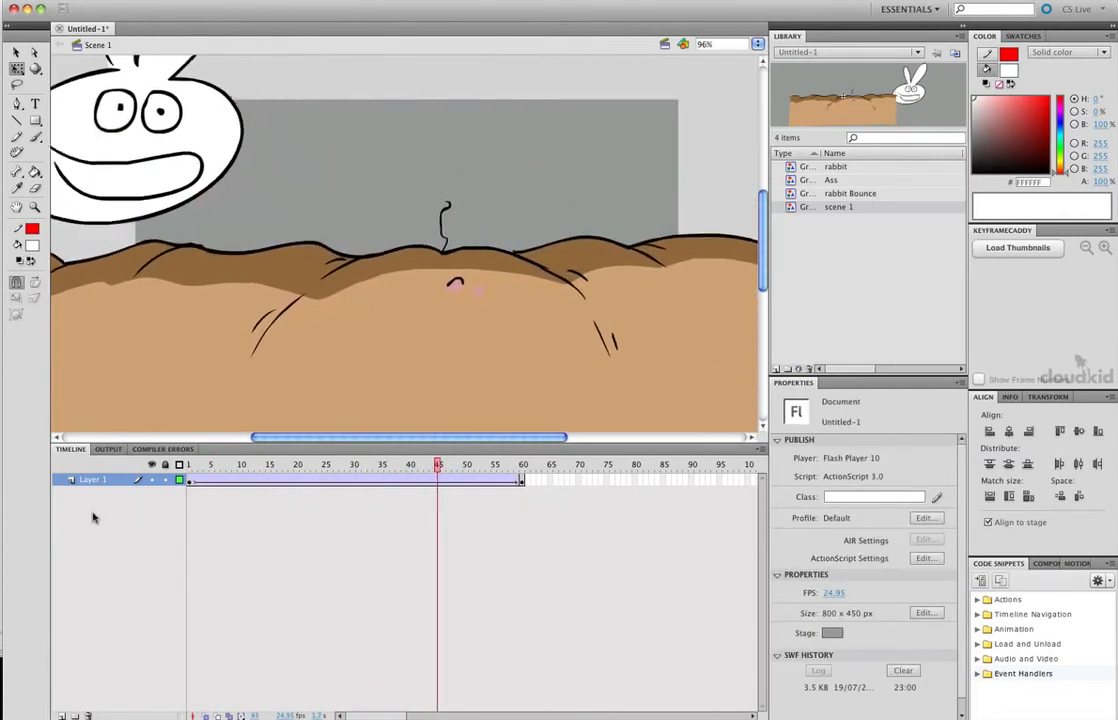
{"action": "key", "text": "super+Return"}
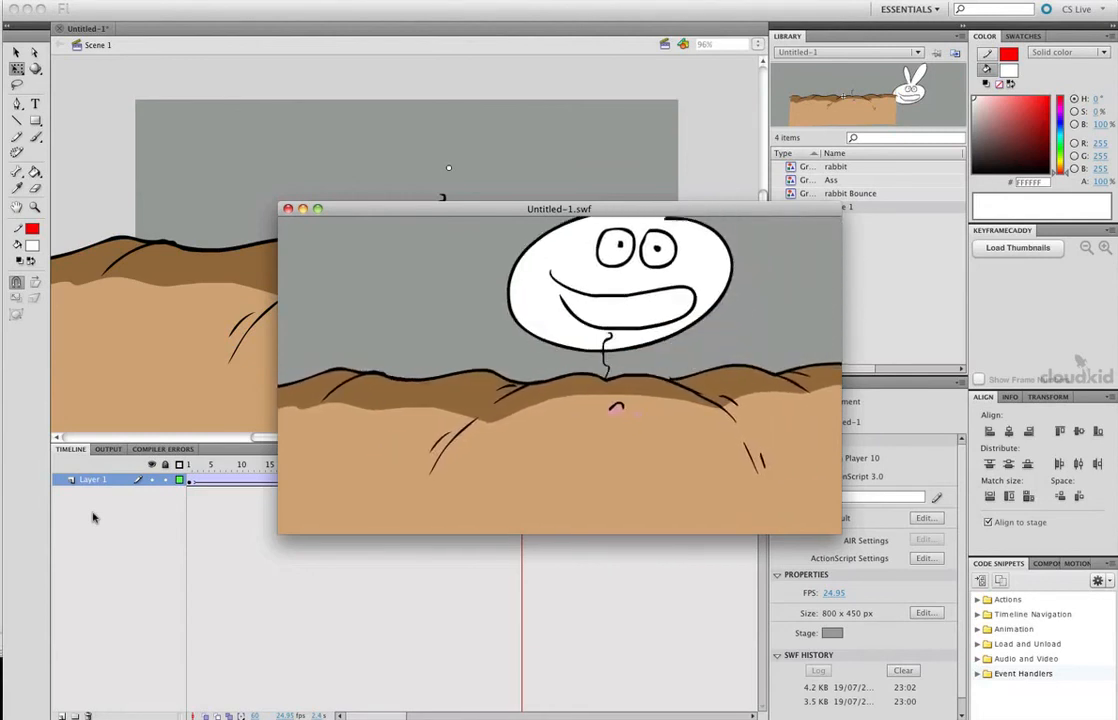
{"action": "left_click", "coordinate": [288, 209]}
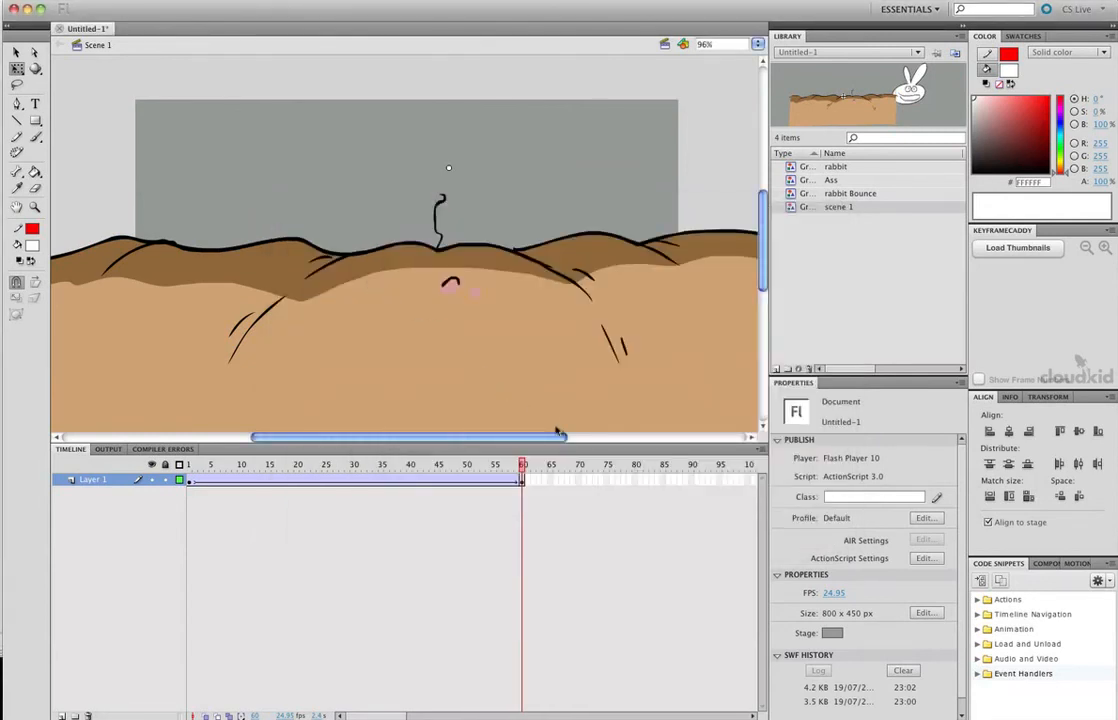
Step: Scrub the timeline between frames 1 and 60 to review the camera zoom together with the rabbit's bounce
{"action": "left_click_drag", "start_coordinate": [522, 465], "coordinate": [122, 702]}
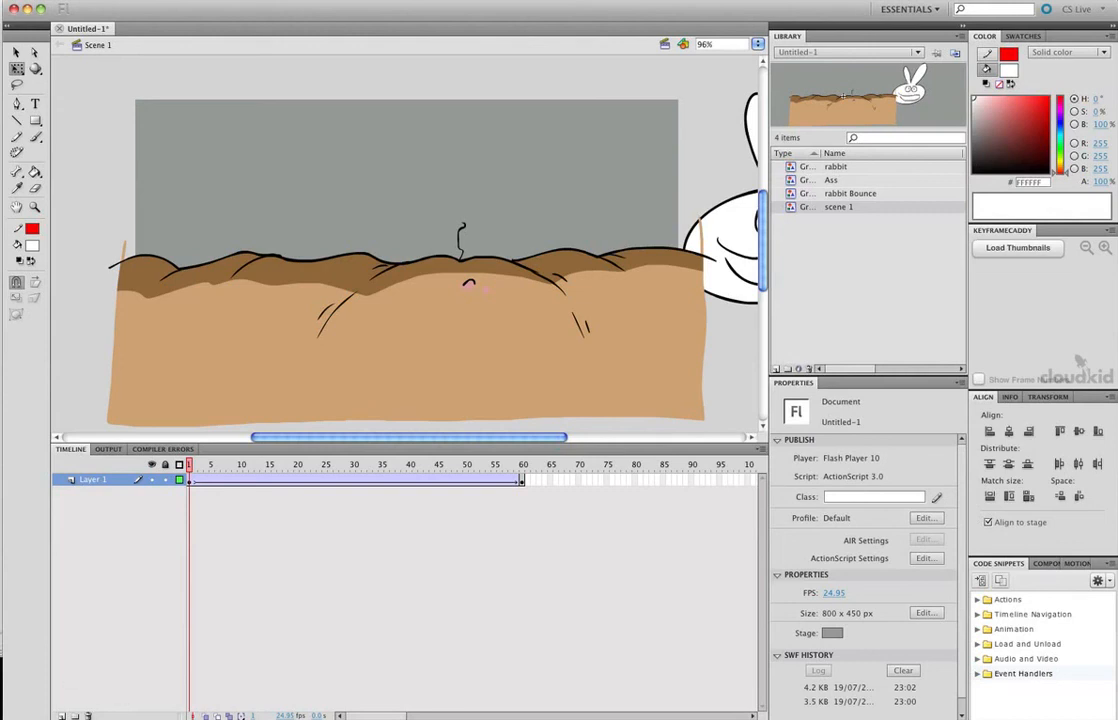
{"action": "left_click_drag", "start_coordinate": [300, 465], "coordinate": [325, 487]}
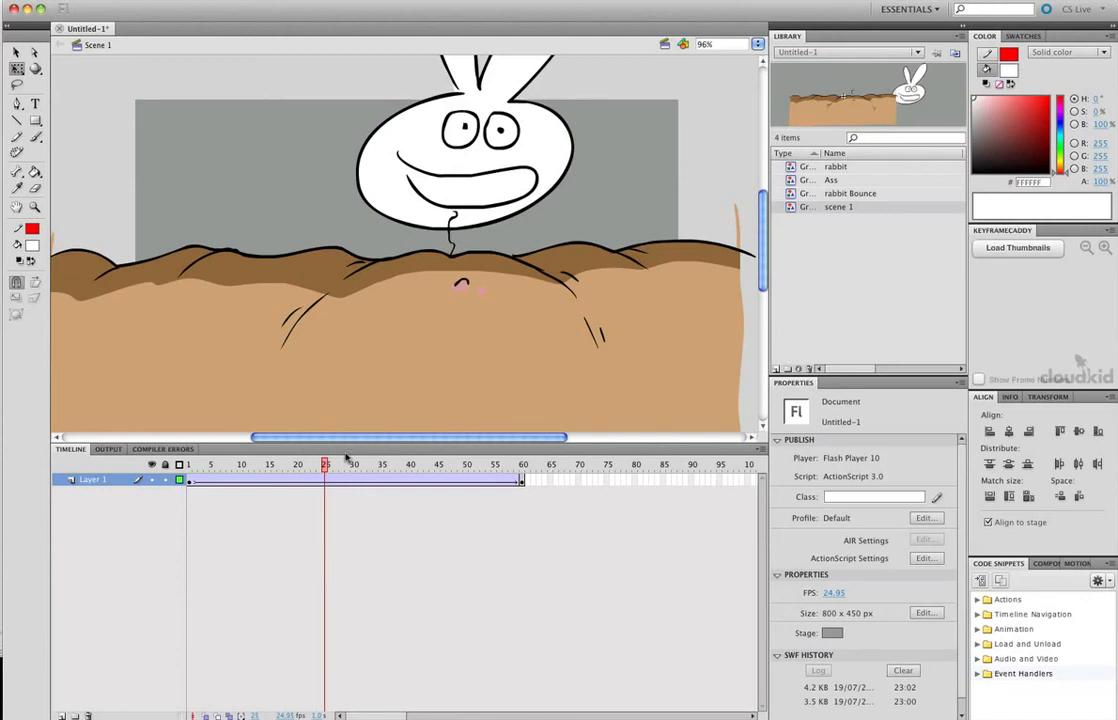
{"action": "left_click", "coordinate": [352, 464]}
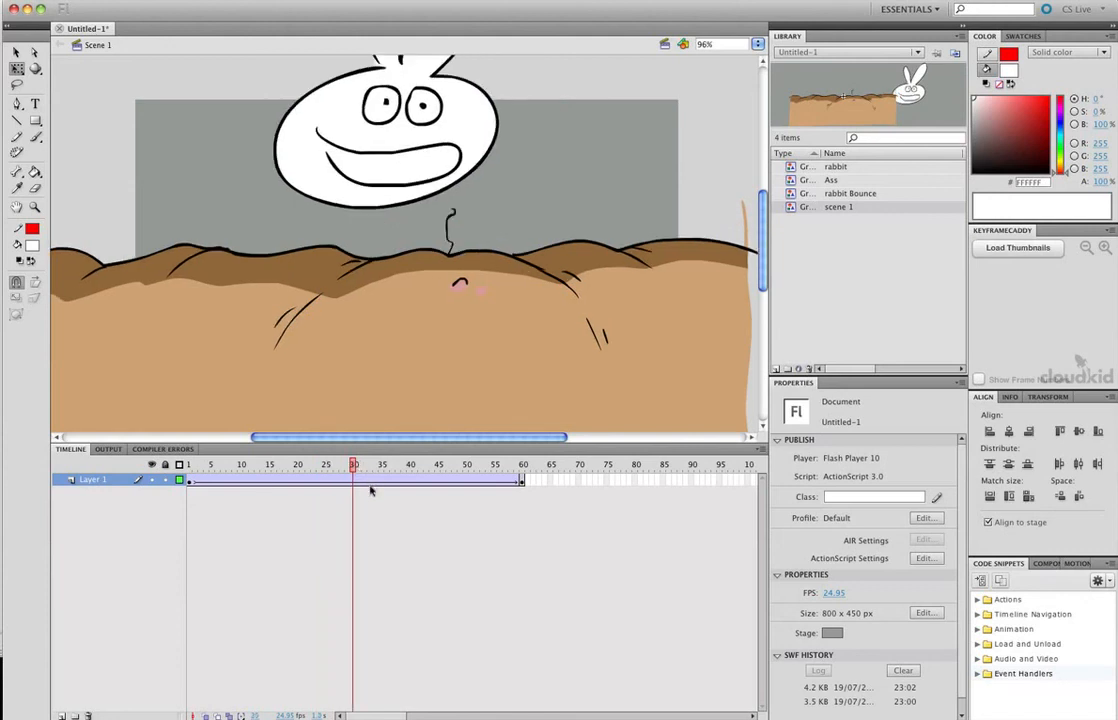
{"action": "left_click_drag", "start_coordinate": [352, 464], "coordinate": [506, 458]}
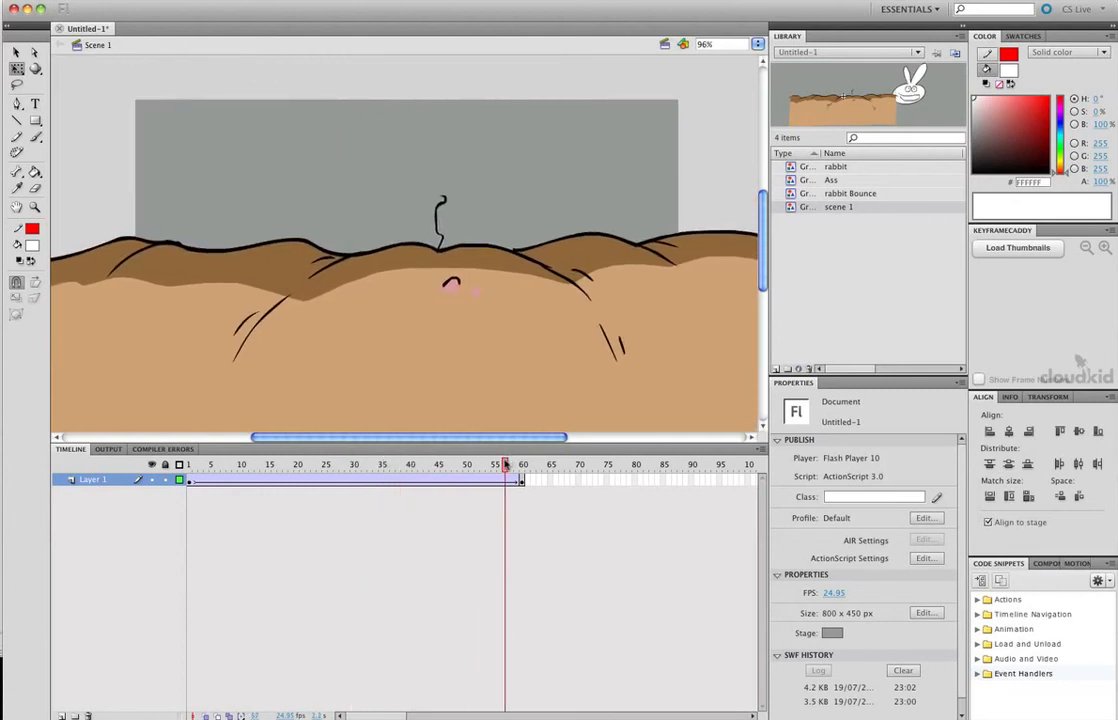